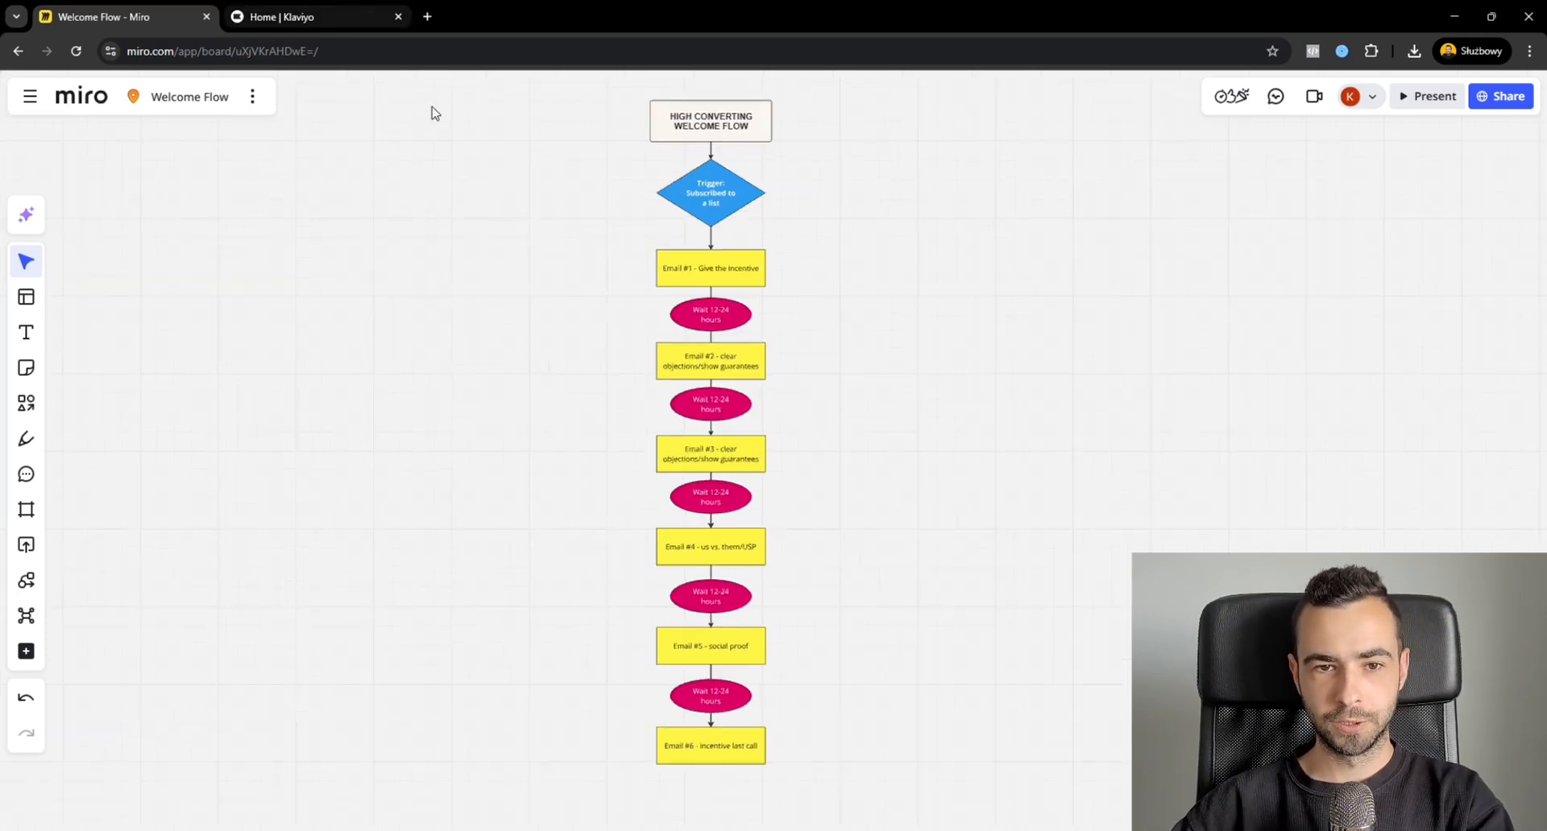
Look over the welcome flow diagram on the Miro board and switch to Klaviyo.
{"action": "scroll", "coordinate": [546, 232], "scroll_direction": "down", "scroll_amount": 1}
{"action": "left_click_drag", "start_coordinate": [546, 232], "coordinate": [636, 239]}
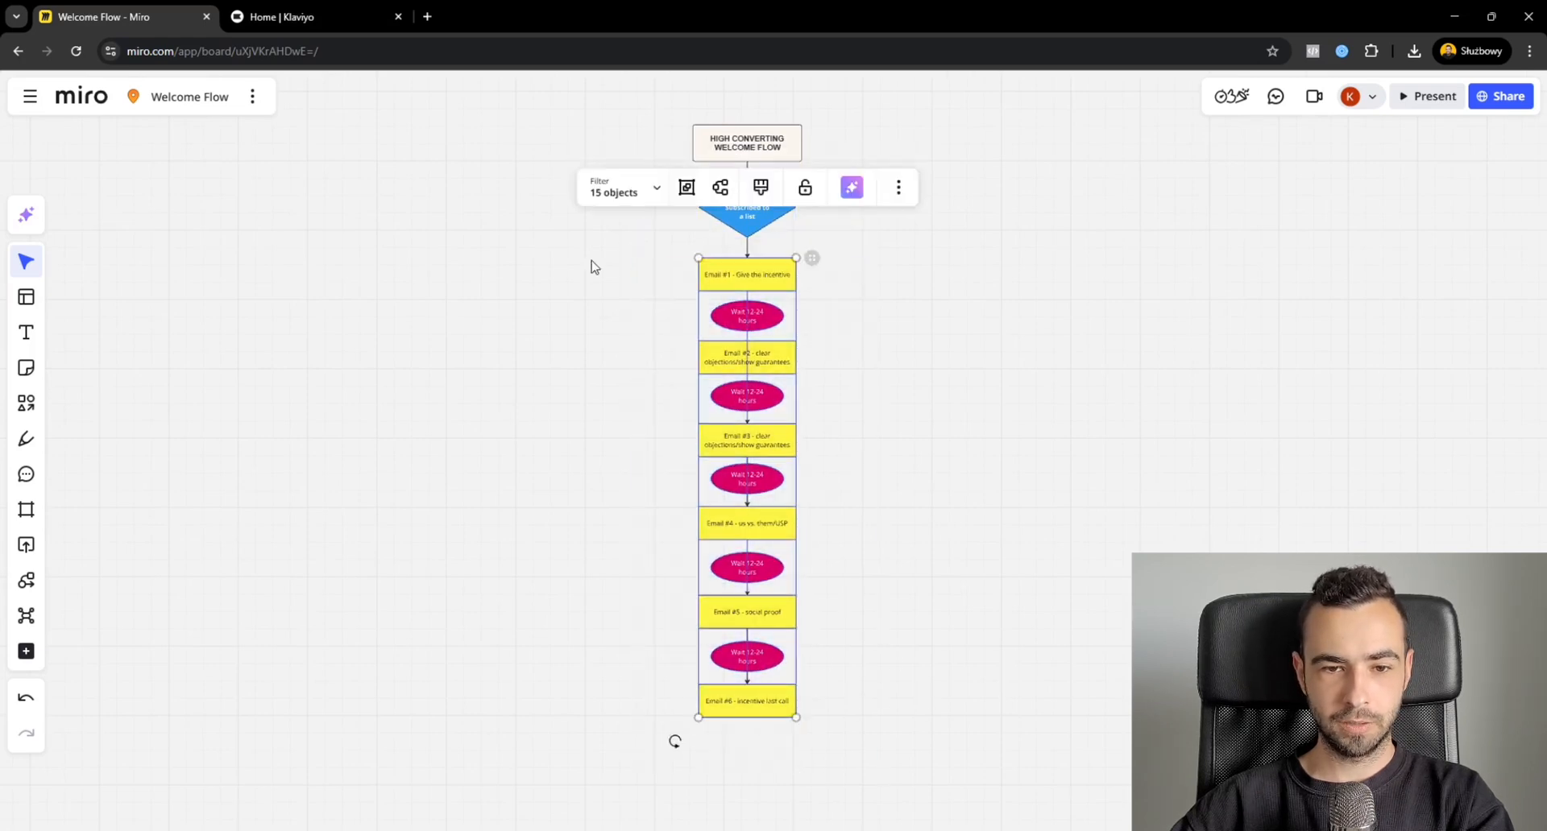
{"action": "left_click", "coordinate": [591, 265]}
{"action": "left_click", "coordinate": [306, 16]}
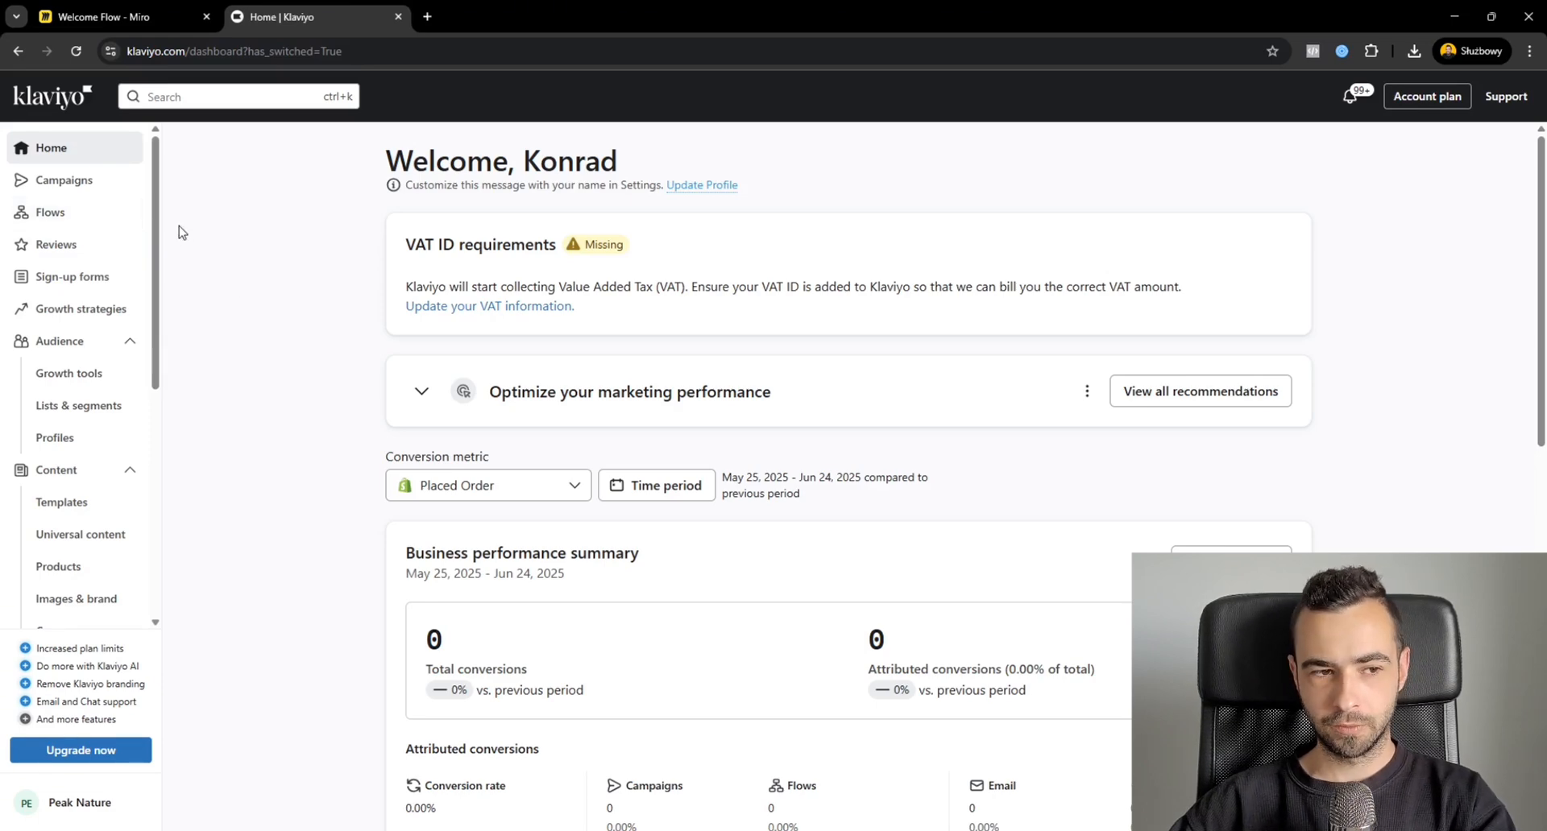
{"action": "left_click", "coordinate": [114, 214]}
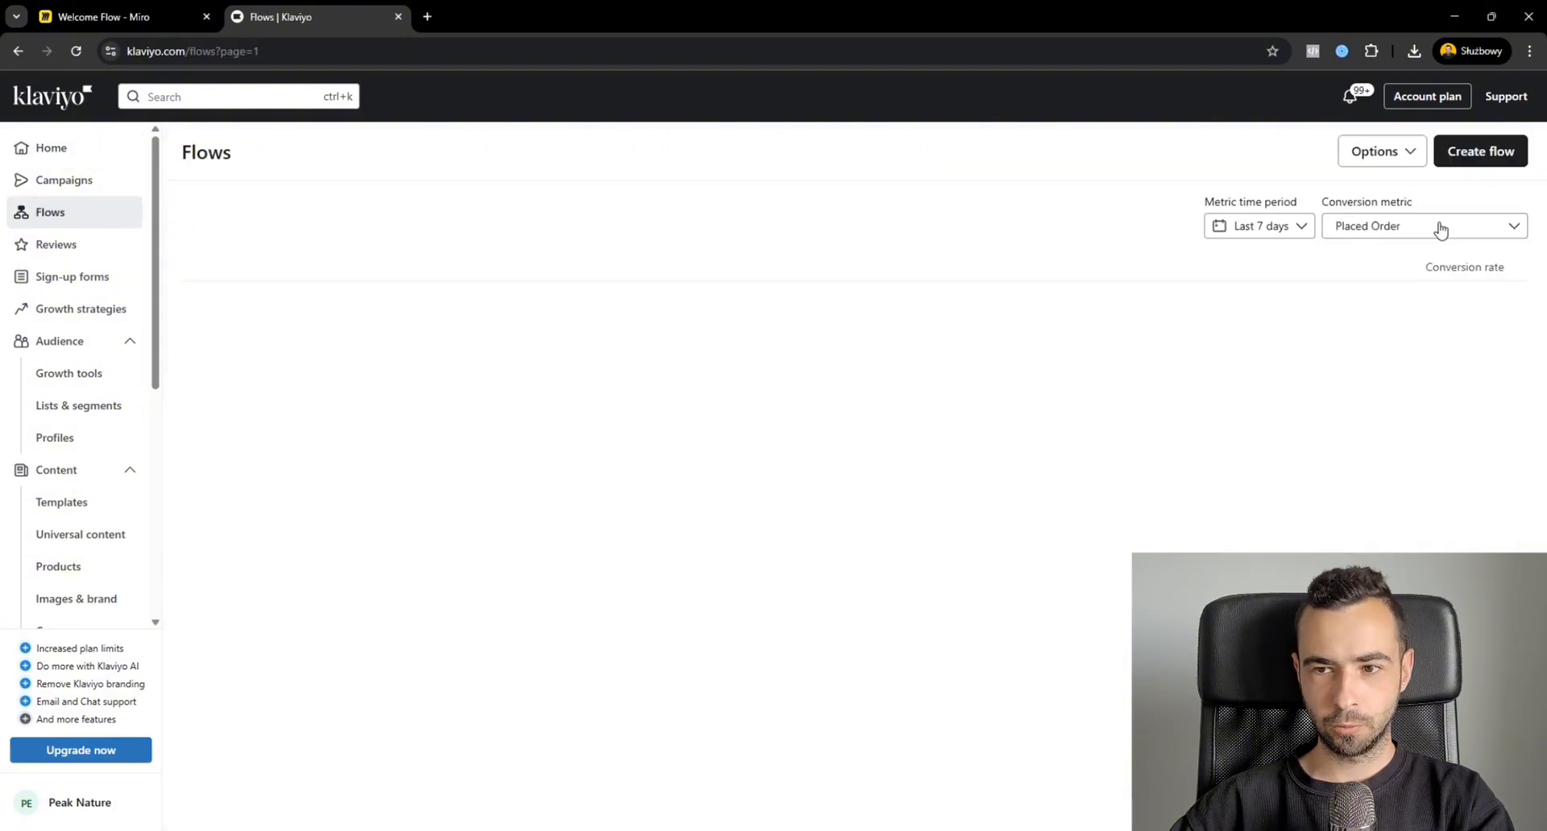
{"action": "left_click", "coordinate": [1466, 155]}
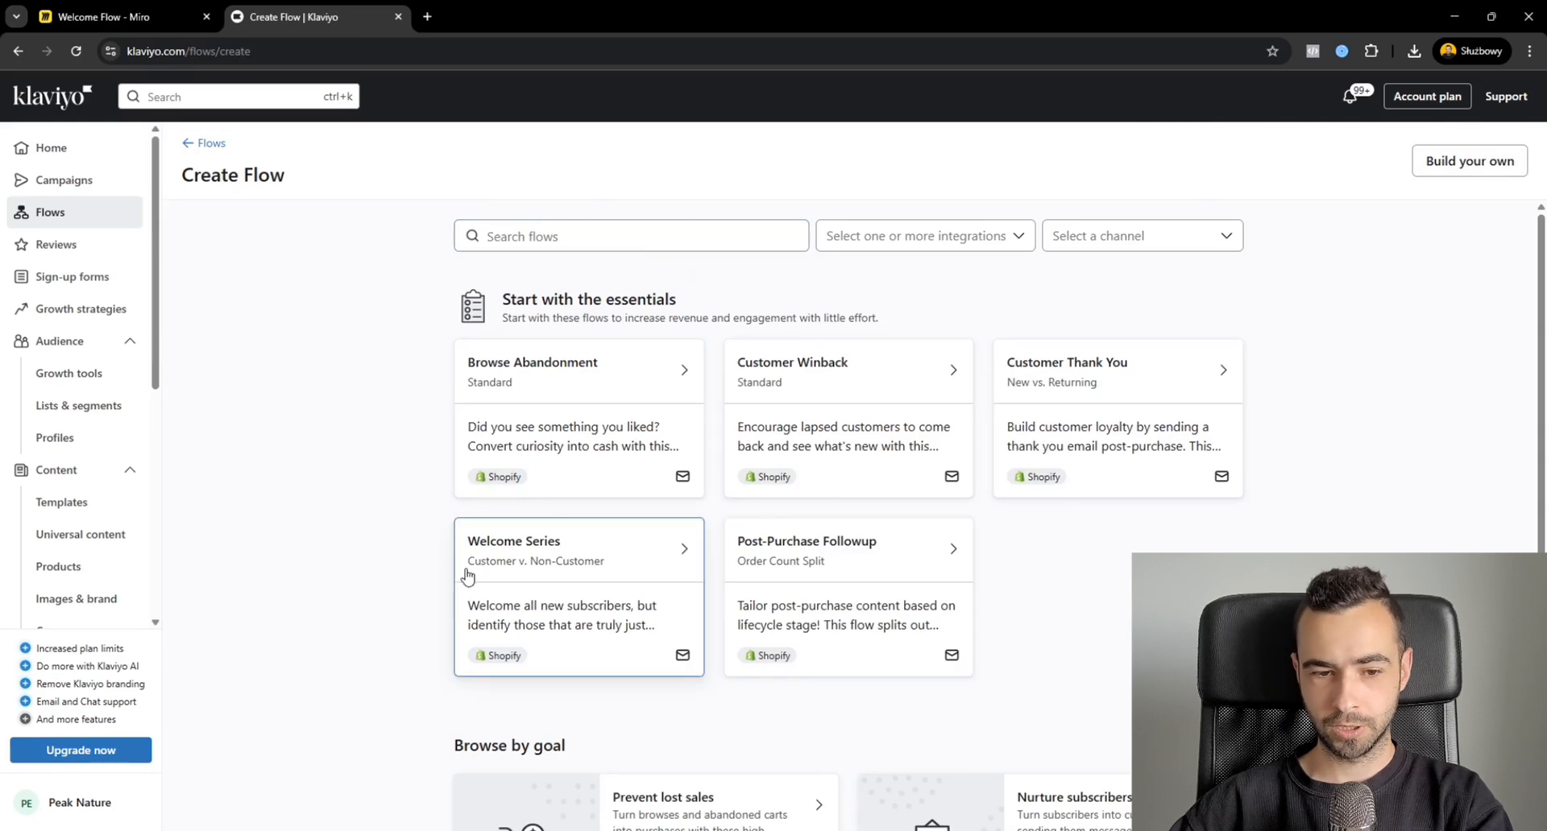
{"action": "left_click", "coordinate": [1517, 165]}
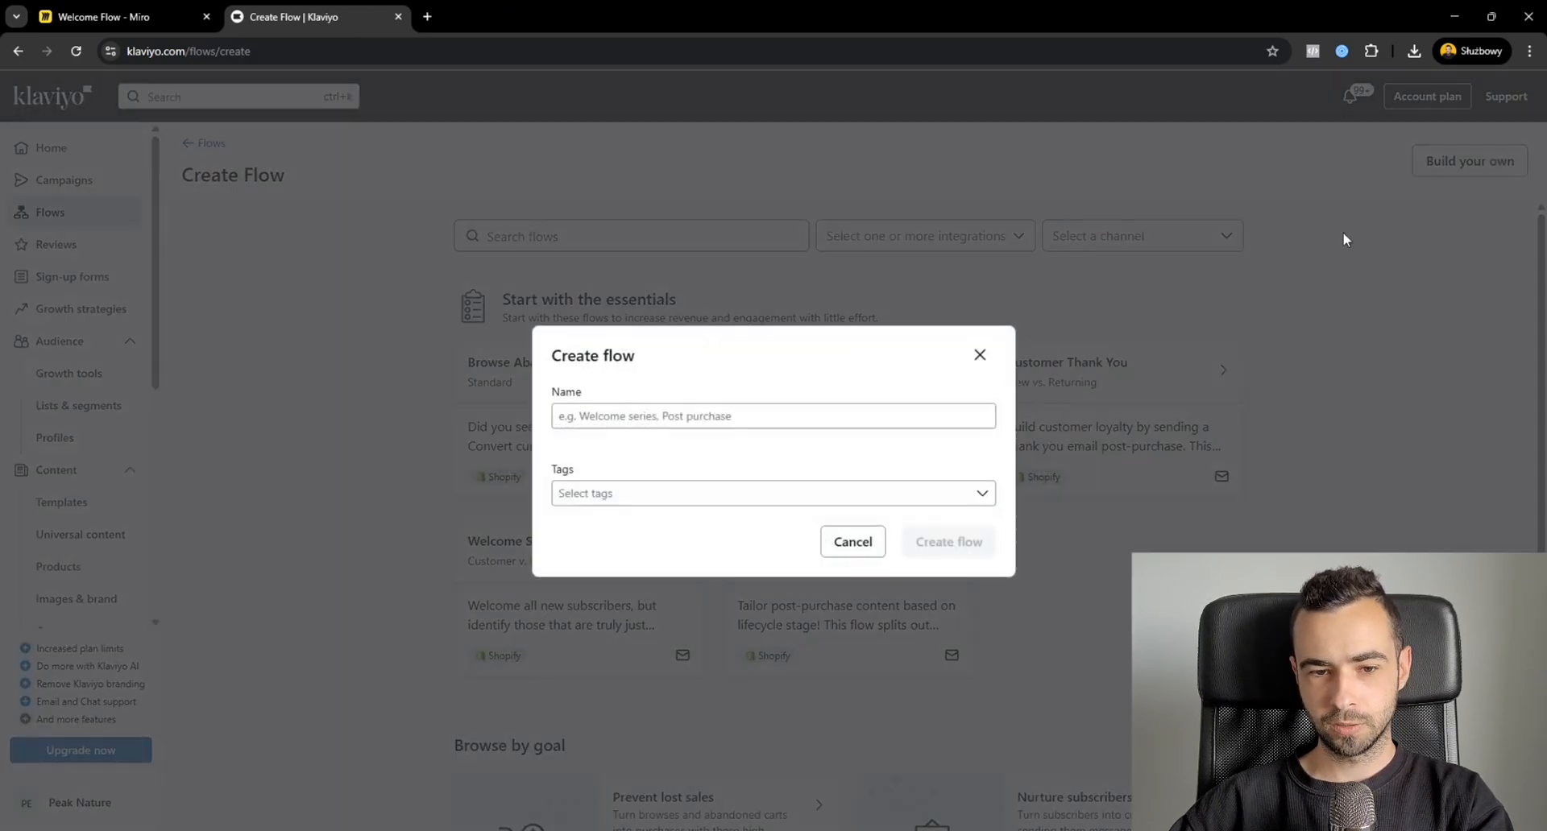
{"action": "left_click", "coordinate": [977, 354]}
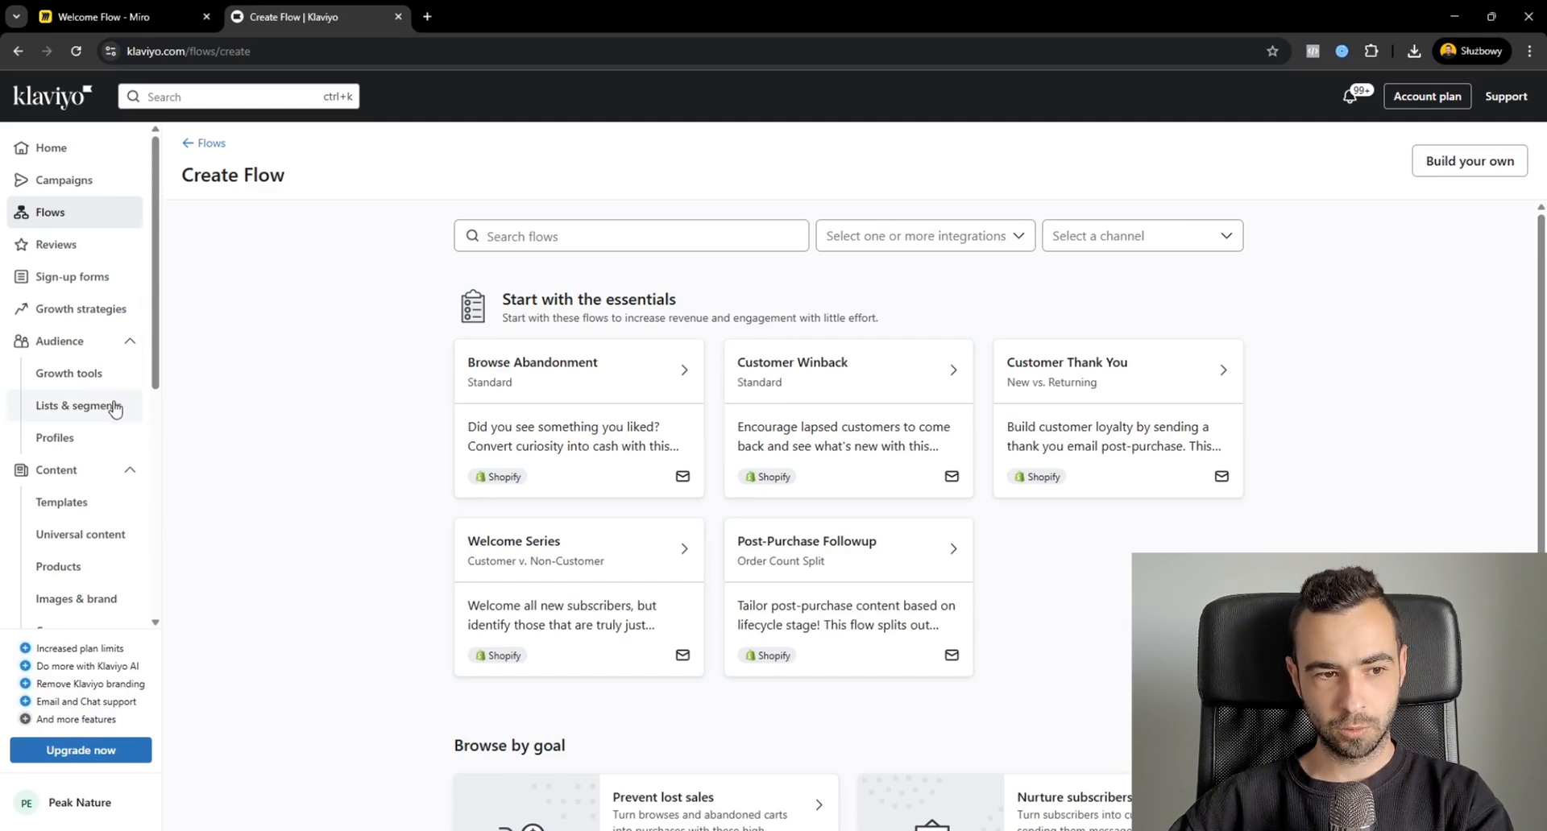
Check the Shopify integration's details and return to the integrations overview.
{"action": "scroll", "coordinate": [104, 556], "scroll_direction": "down", "scroll_amount": 4}
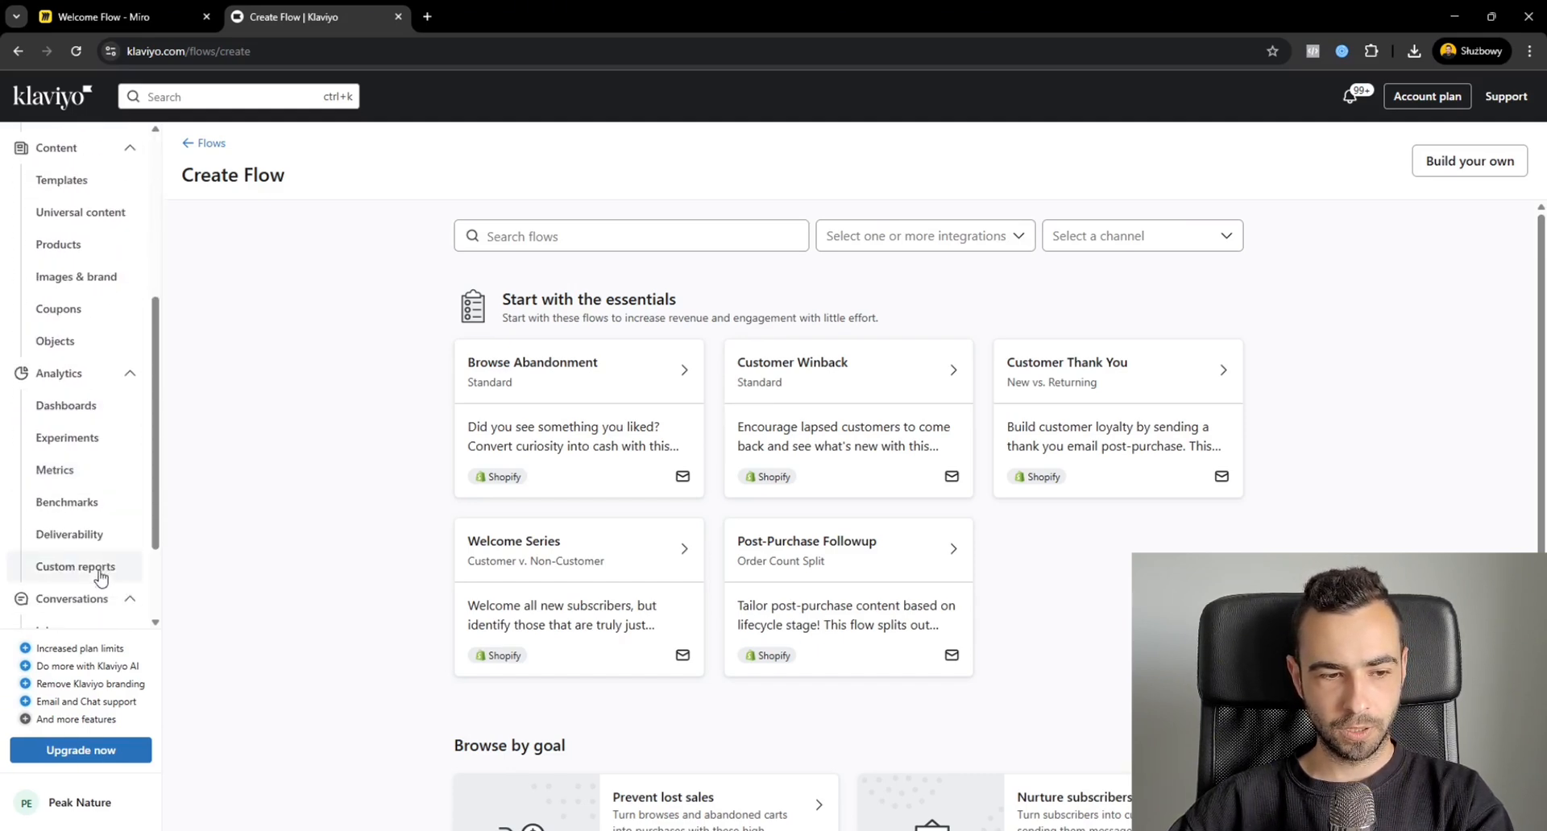
{"action": "scroll", "coordinate": [97, 576], "scroll_direction": "down", "scroll_amount": 2}
{"action": "left_click", "coordinate": [72, 569]}
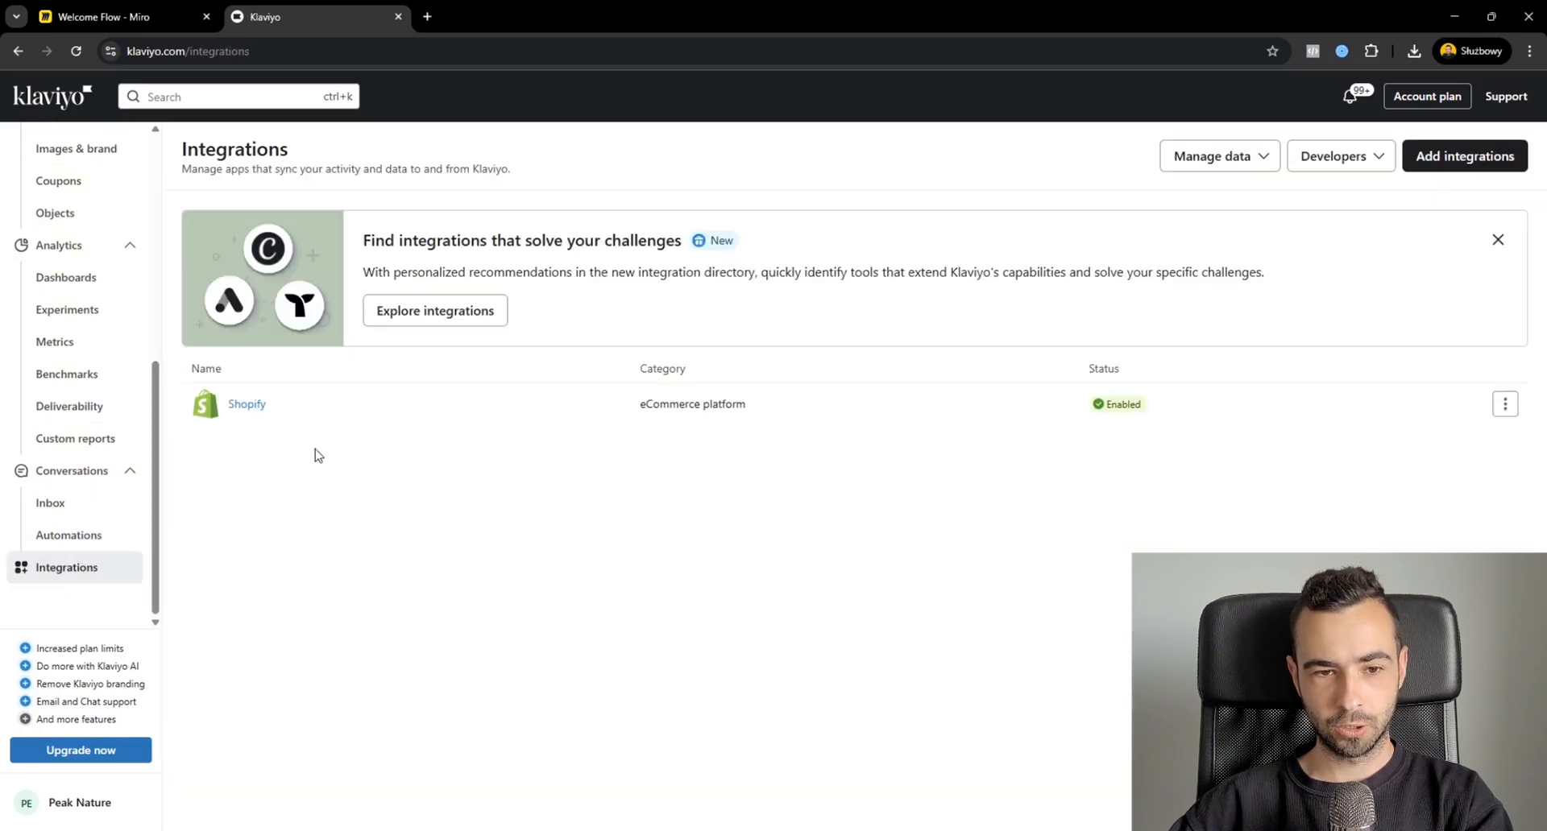
{"action": "left_click", "coordinate": [251, 409]}
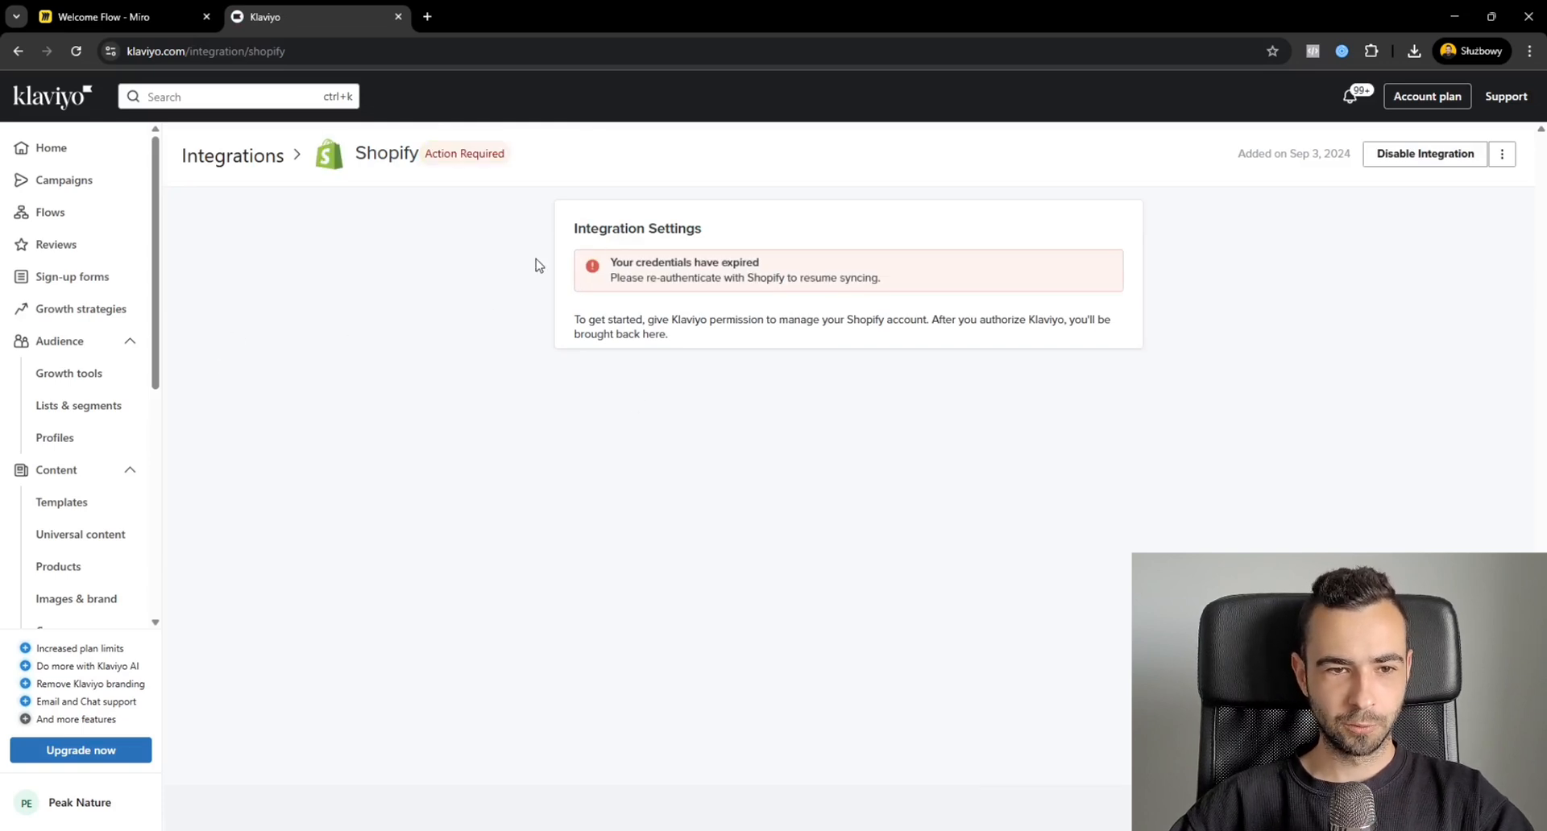
{"action": "key", "text": "alt+Left"}
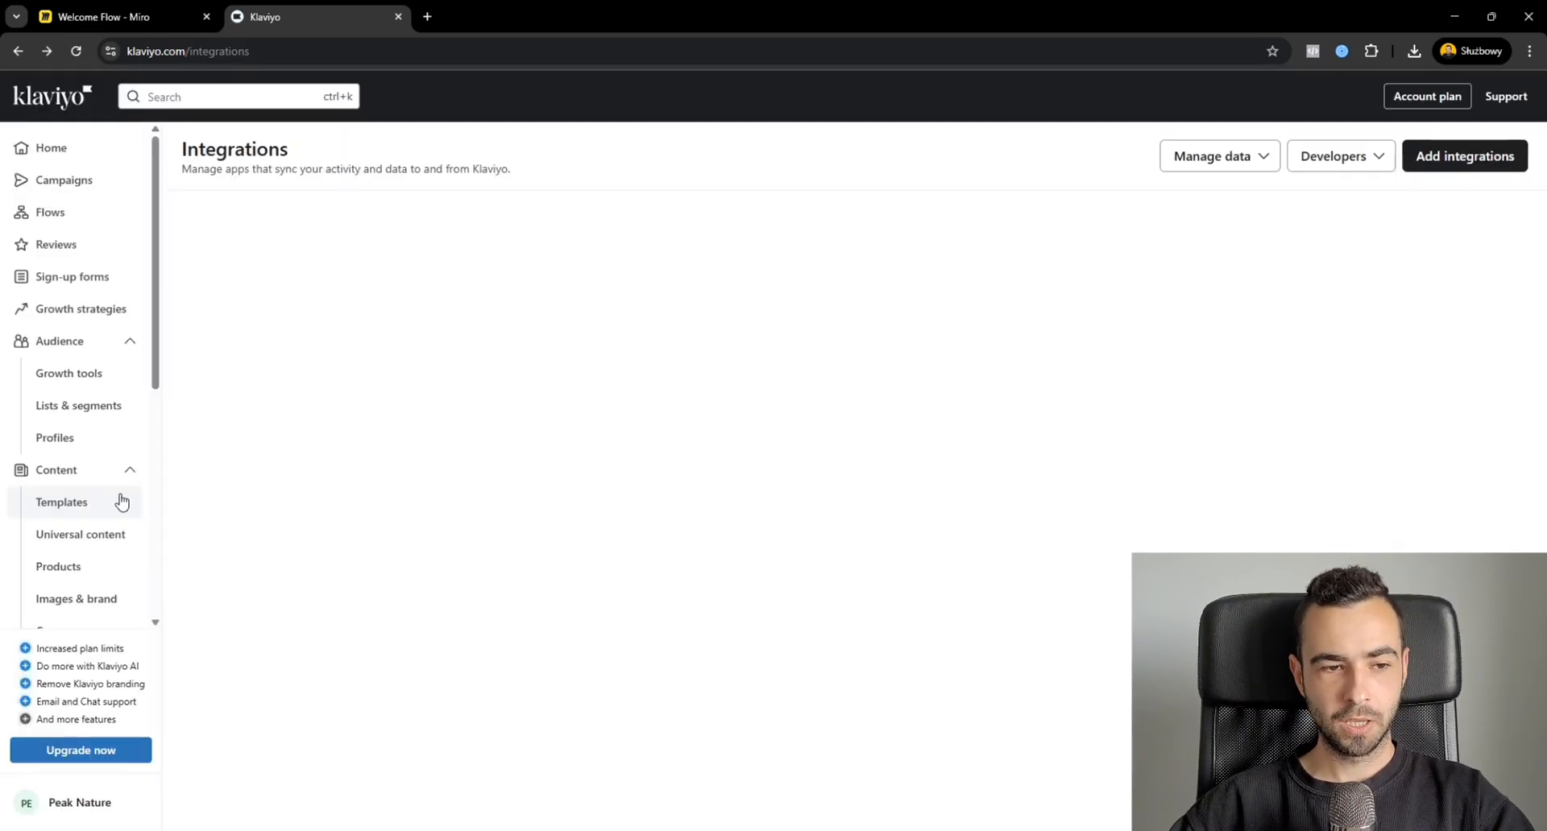
Filter the lists and segments to show only lists and open the Newsletter list.
{"action": "scroll", "coordinate": [121, 502], "scroll_direction": "down", "scroll_amount": 3}
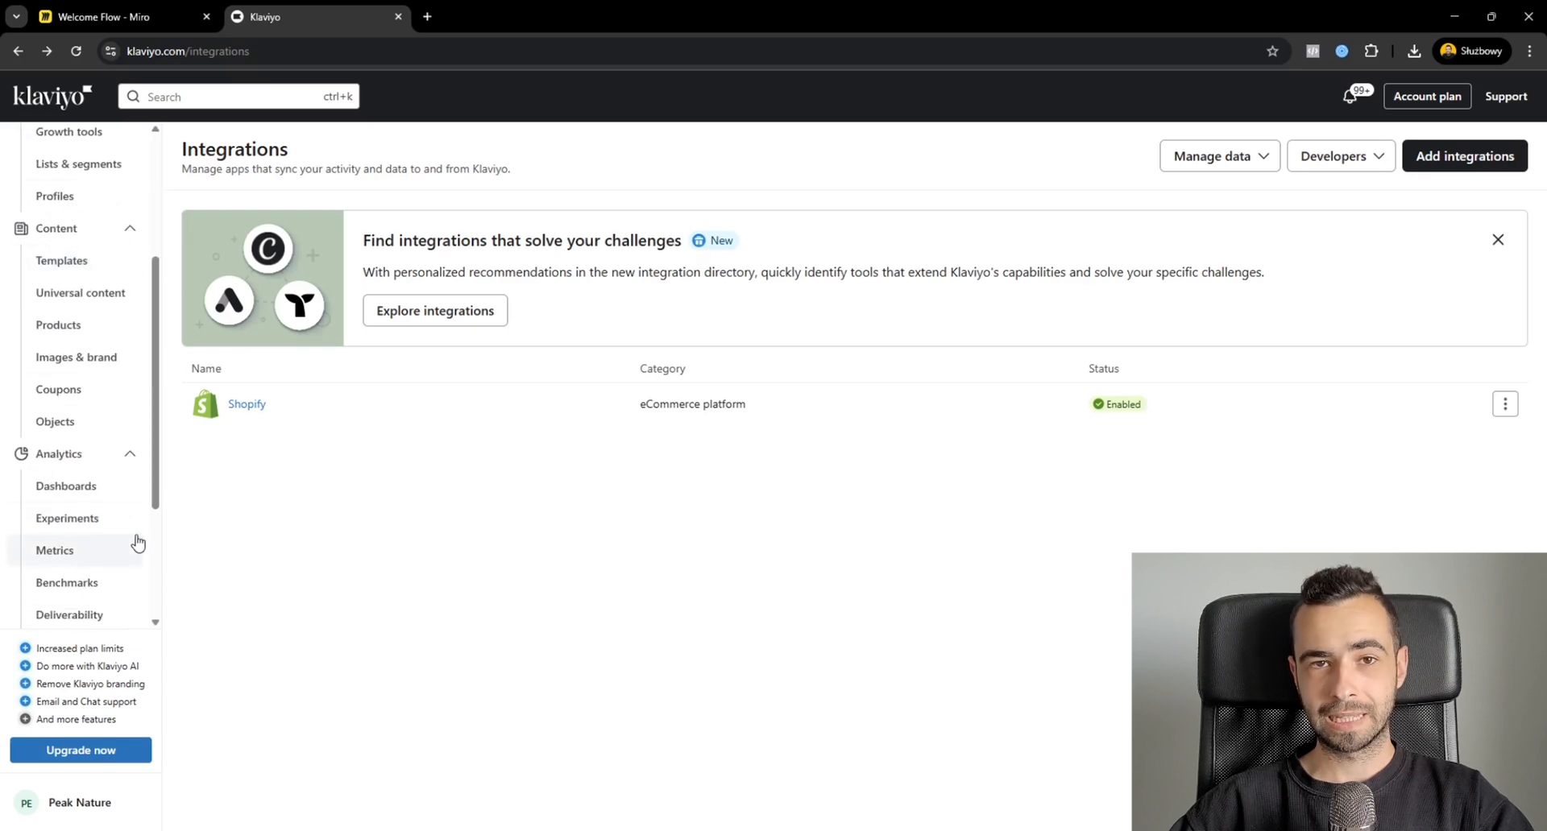
{"action": "scroll", "coordinate": [114, 452], "scroll_direction": "up", "scroll_amount": 3}
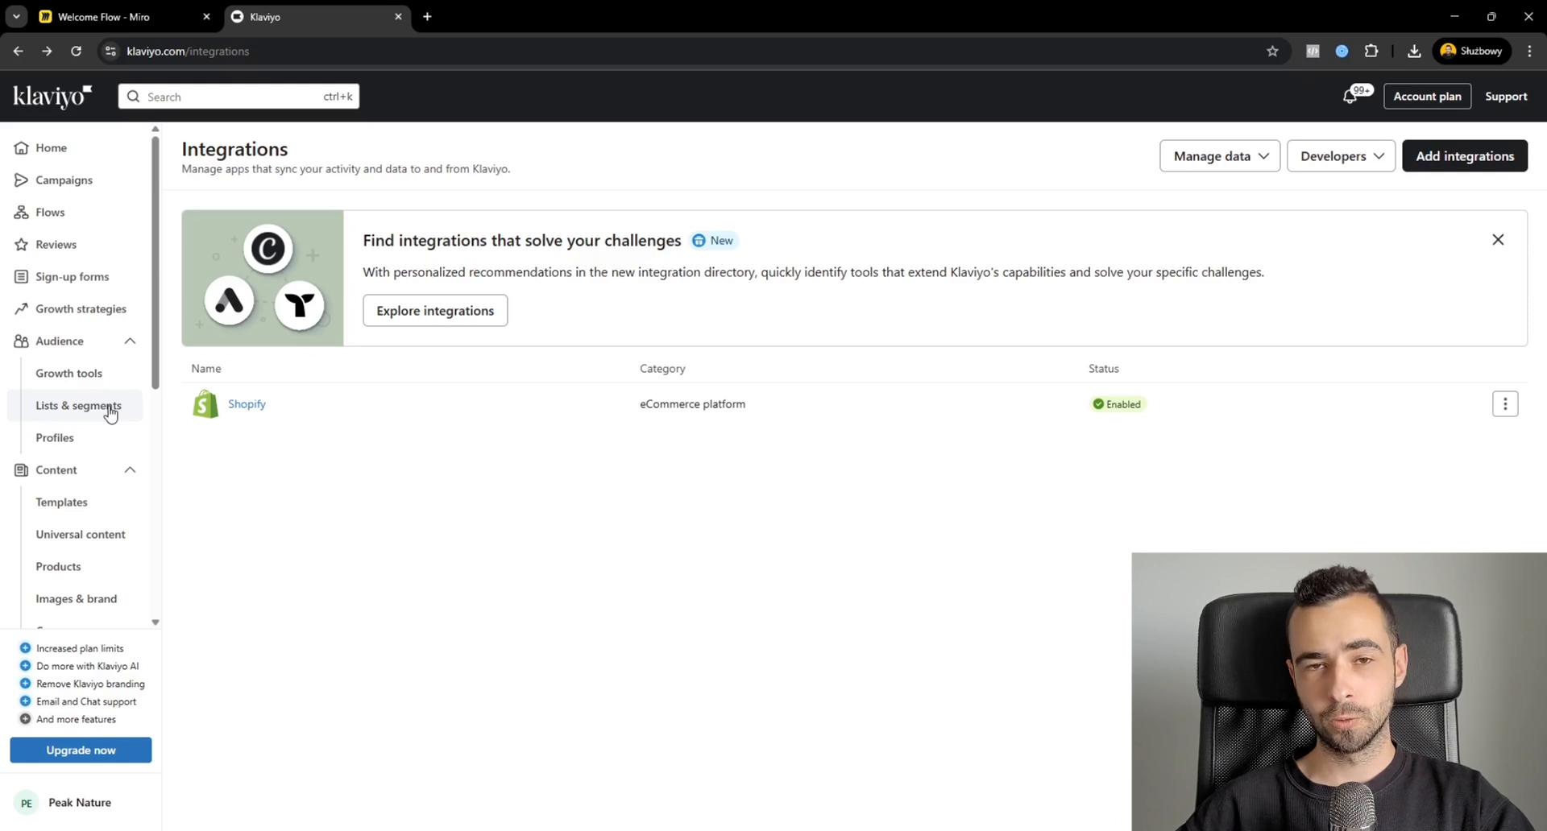
{"action": "left_click", "coordinate": [112, 414]}
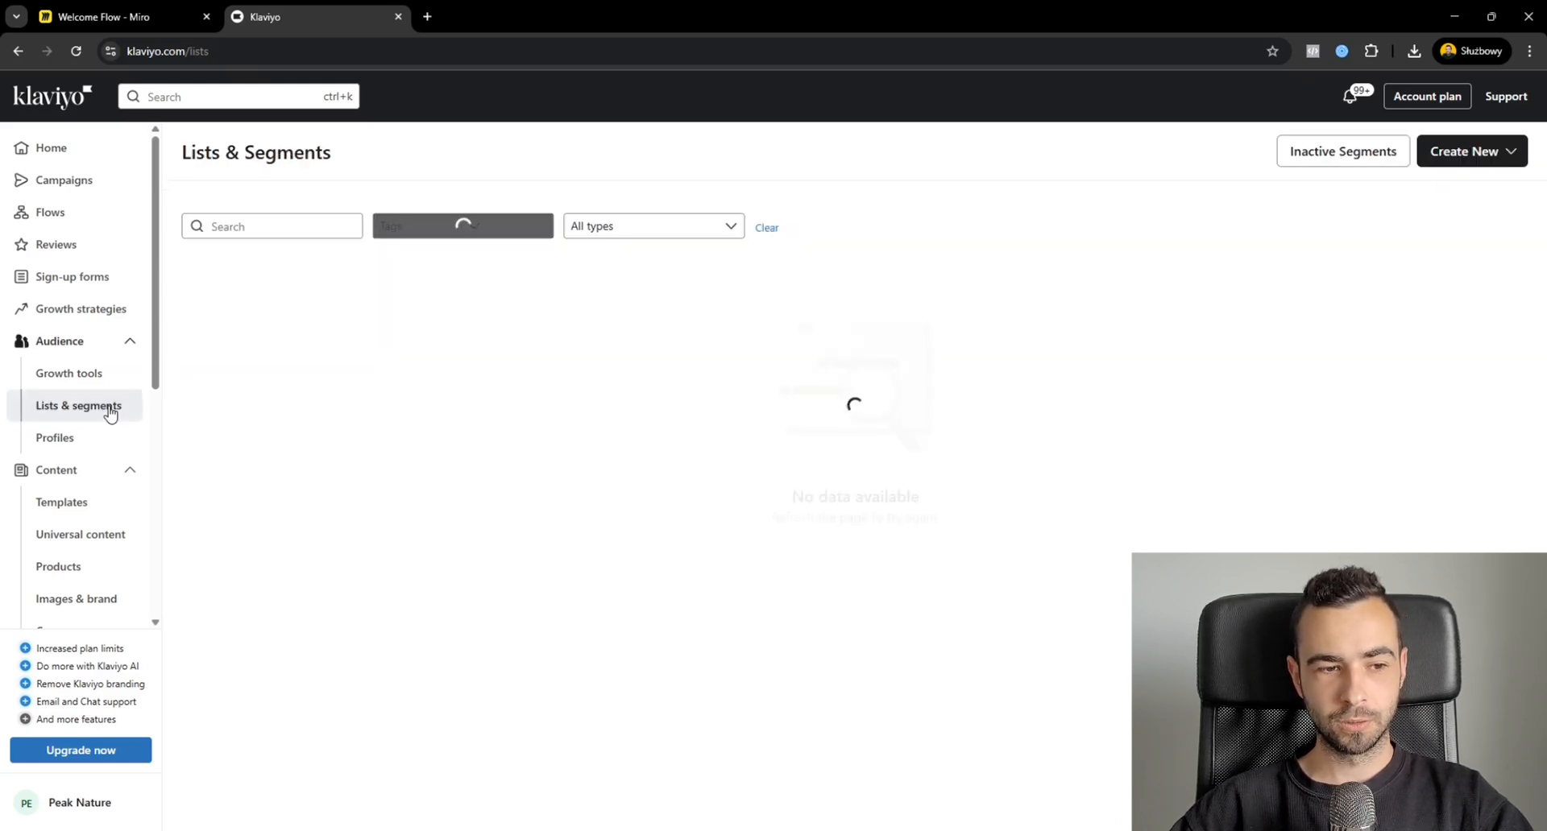
{"action": "left_click", "coordinate": [638, 233]}
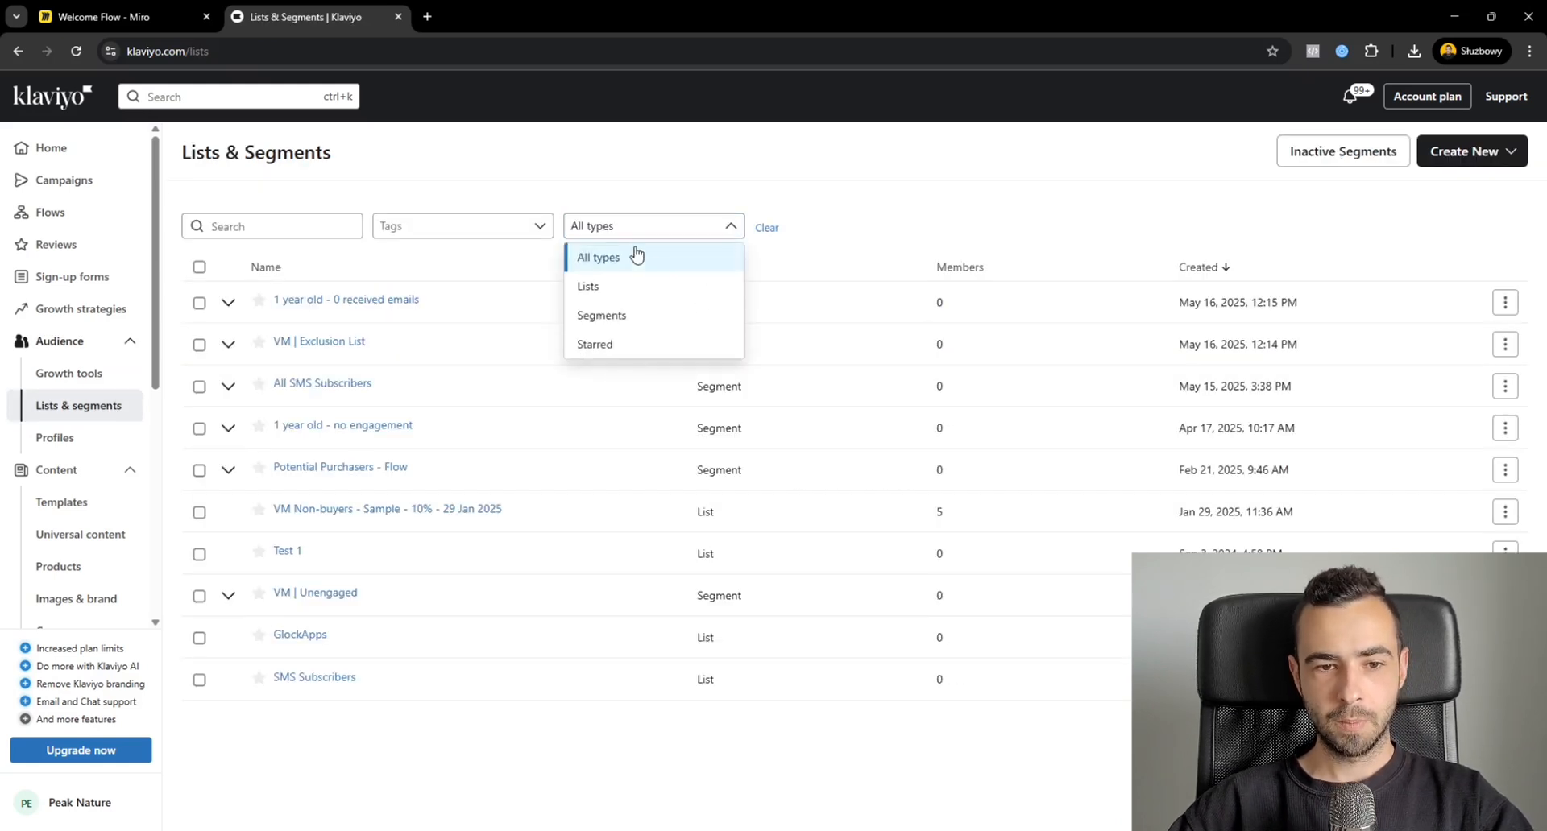
{"action": "left_click", "coordinate": [631, 287]}
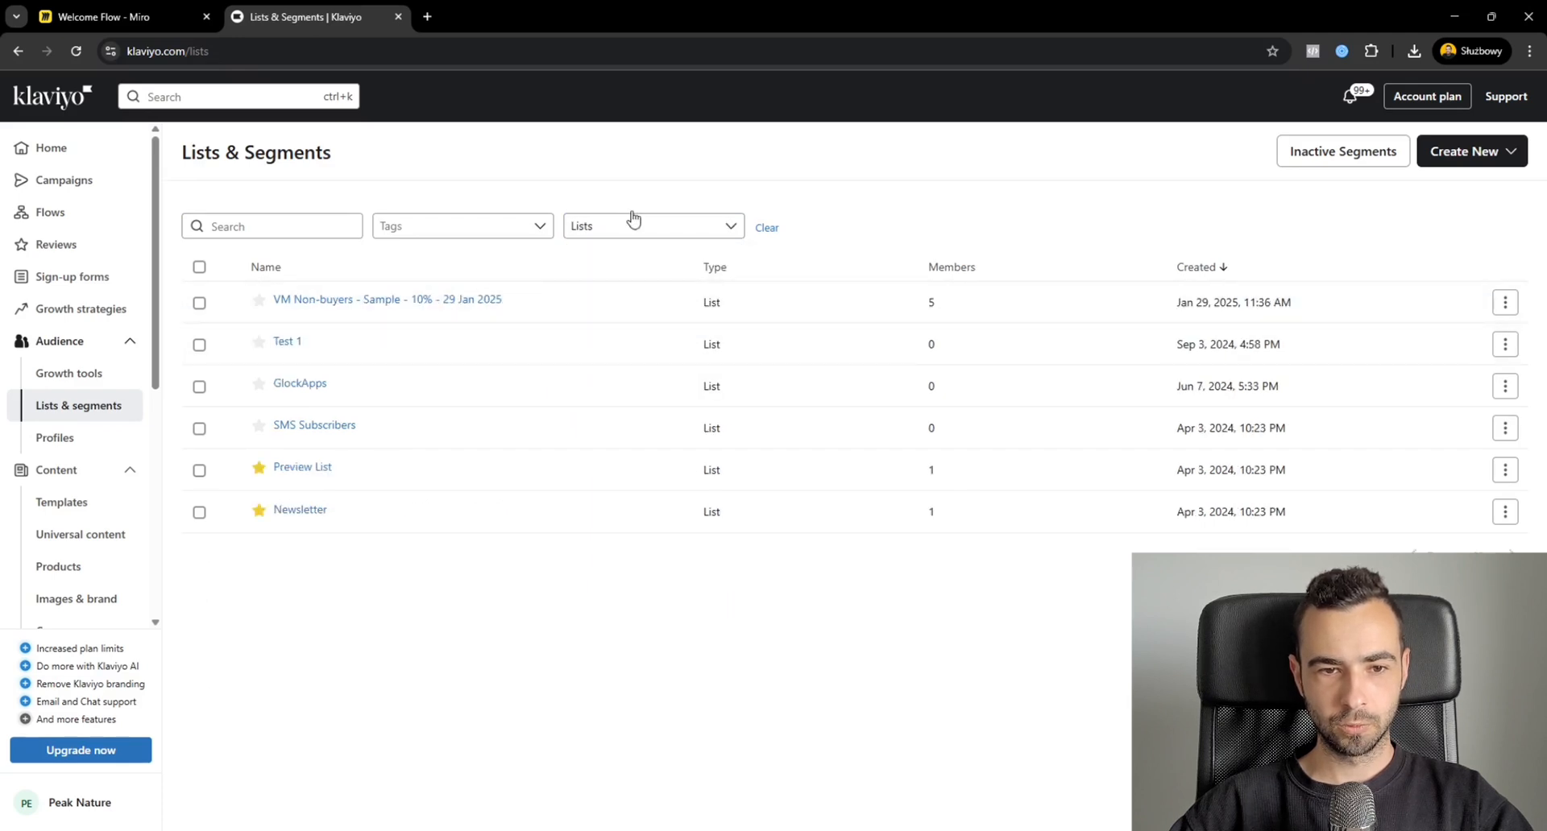
{"action": "left_click", "coordinate": [313, 515]}
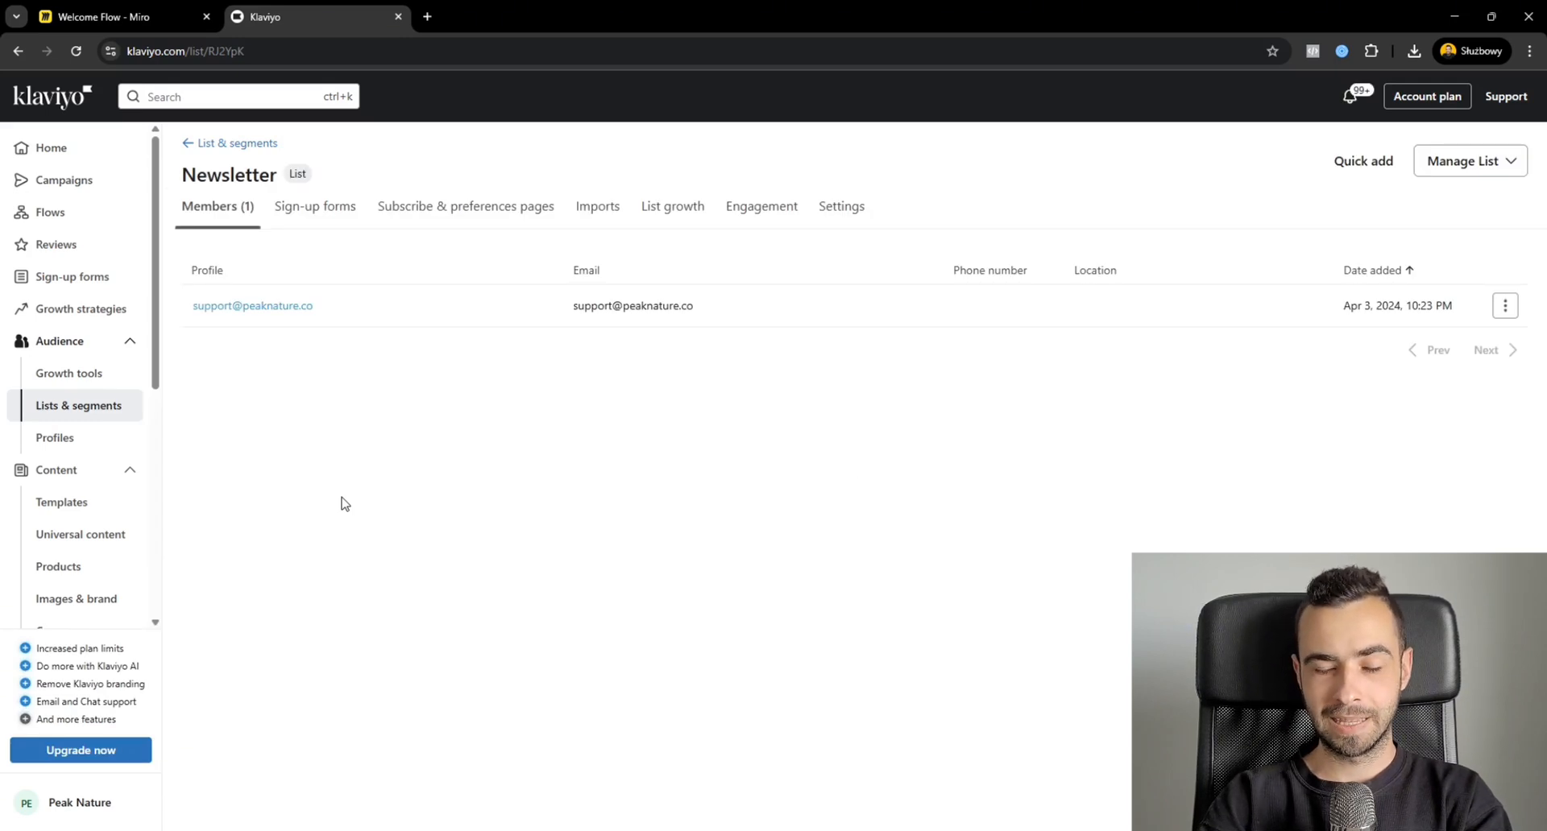
Enable "Unsubscribe from all future emails" in the Newsletter list's consent settings and save the change.
{"action": "left_click", "coordinate": [862, 219]}
{"action": "left_click", "coordinate": [473, 307]}
{"action": "scroll", "coordinate": [651, 621], "scroll_direction": "down", "scroll_amount": 1}
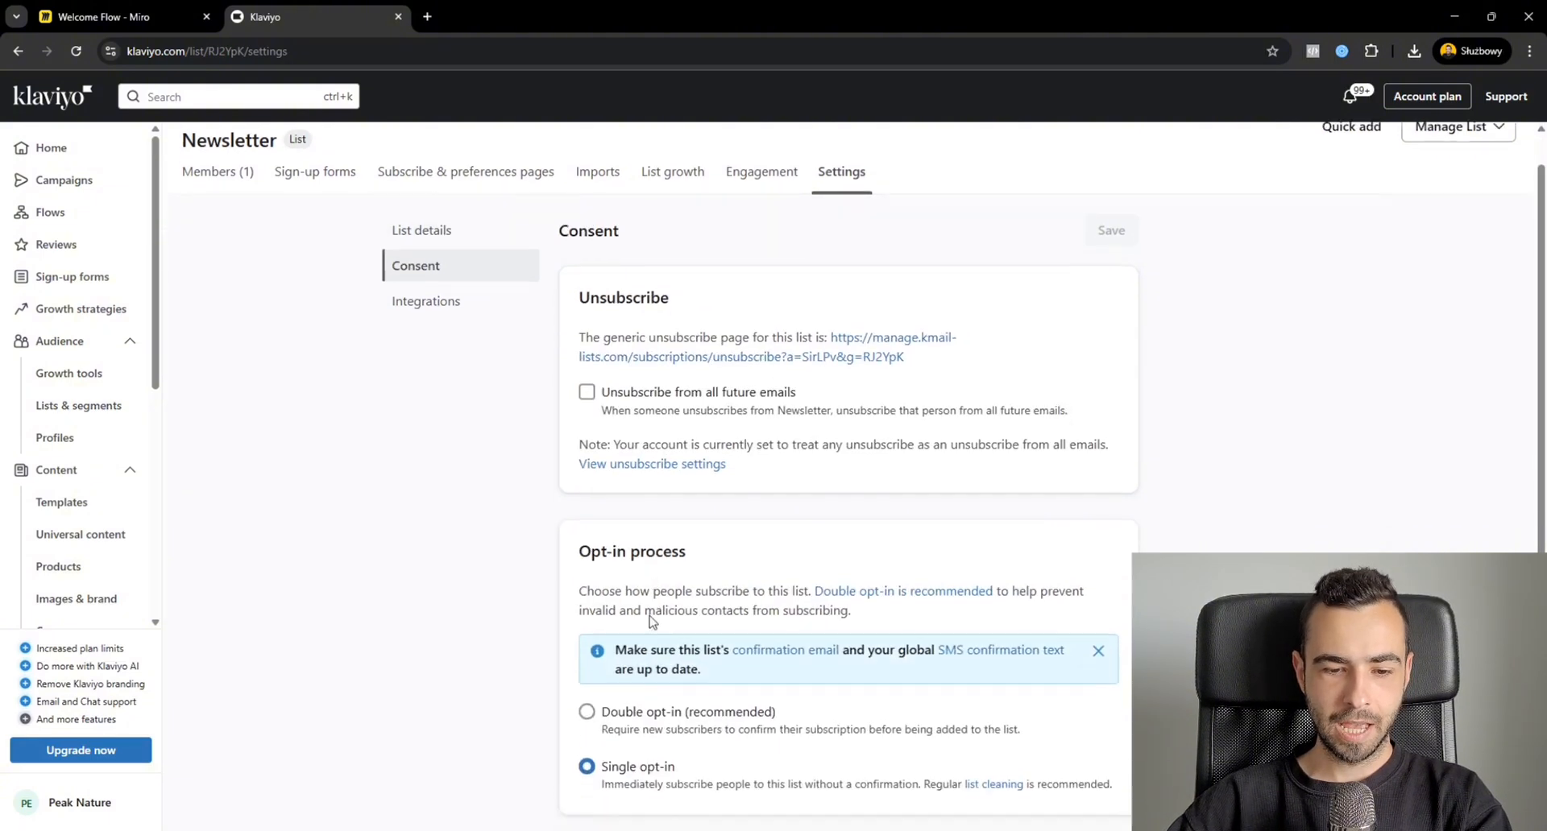
{"action": "scroll", "coordinate": [651, 620], "scroll_direction": "down", "scroll_amount": 1}
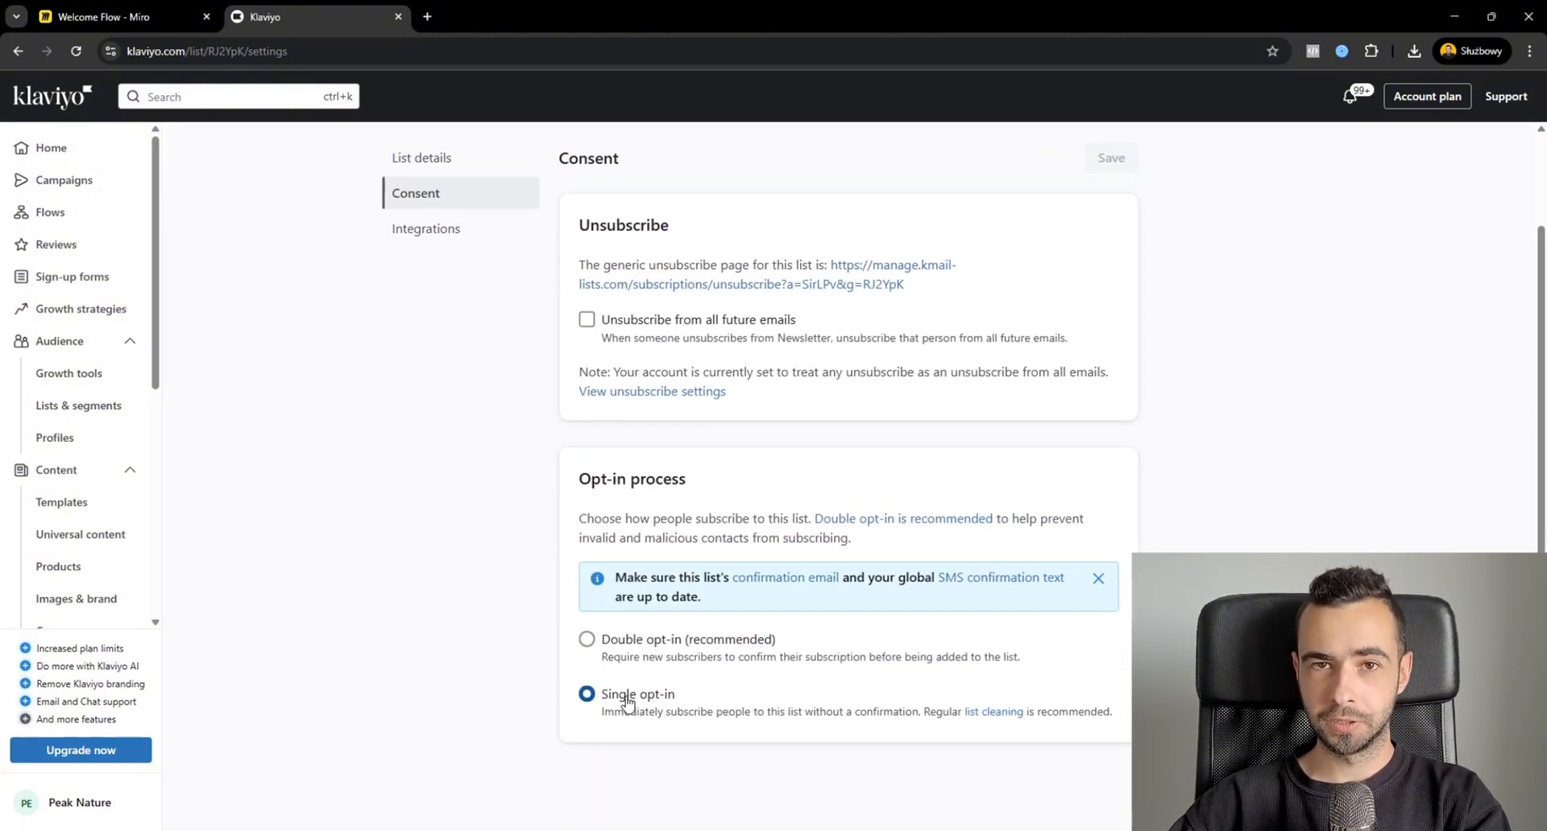
{"action": "left_click", "coordinate": [587, 319]}
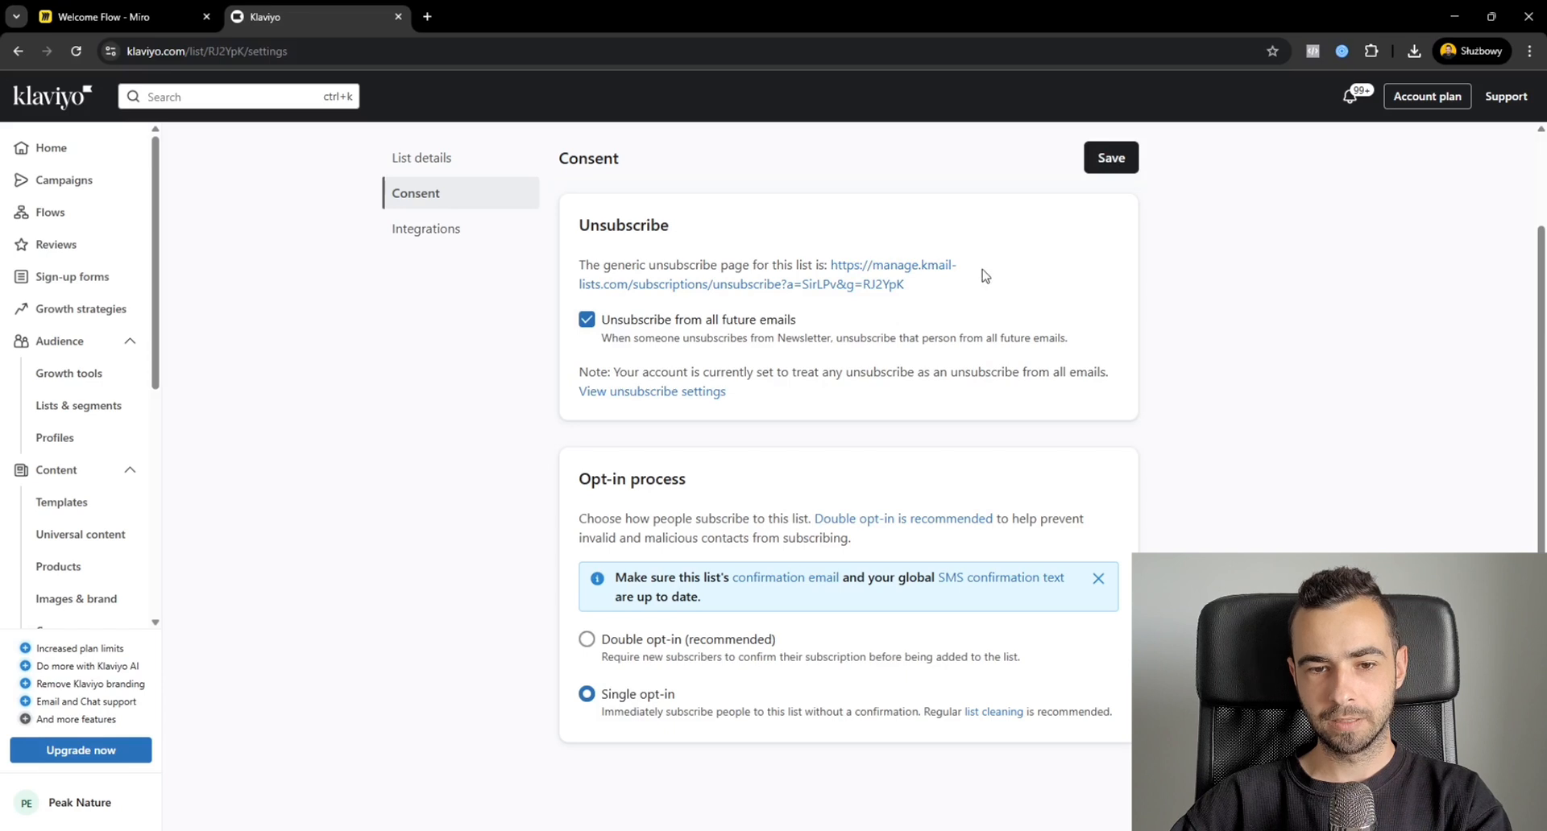
{"action": "triple_click", "coordinate": [1111, 158]}
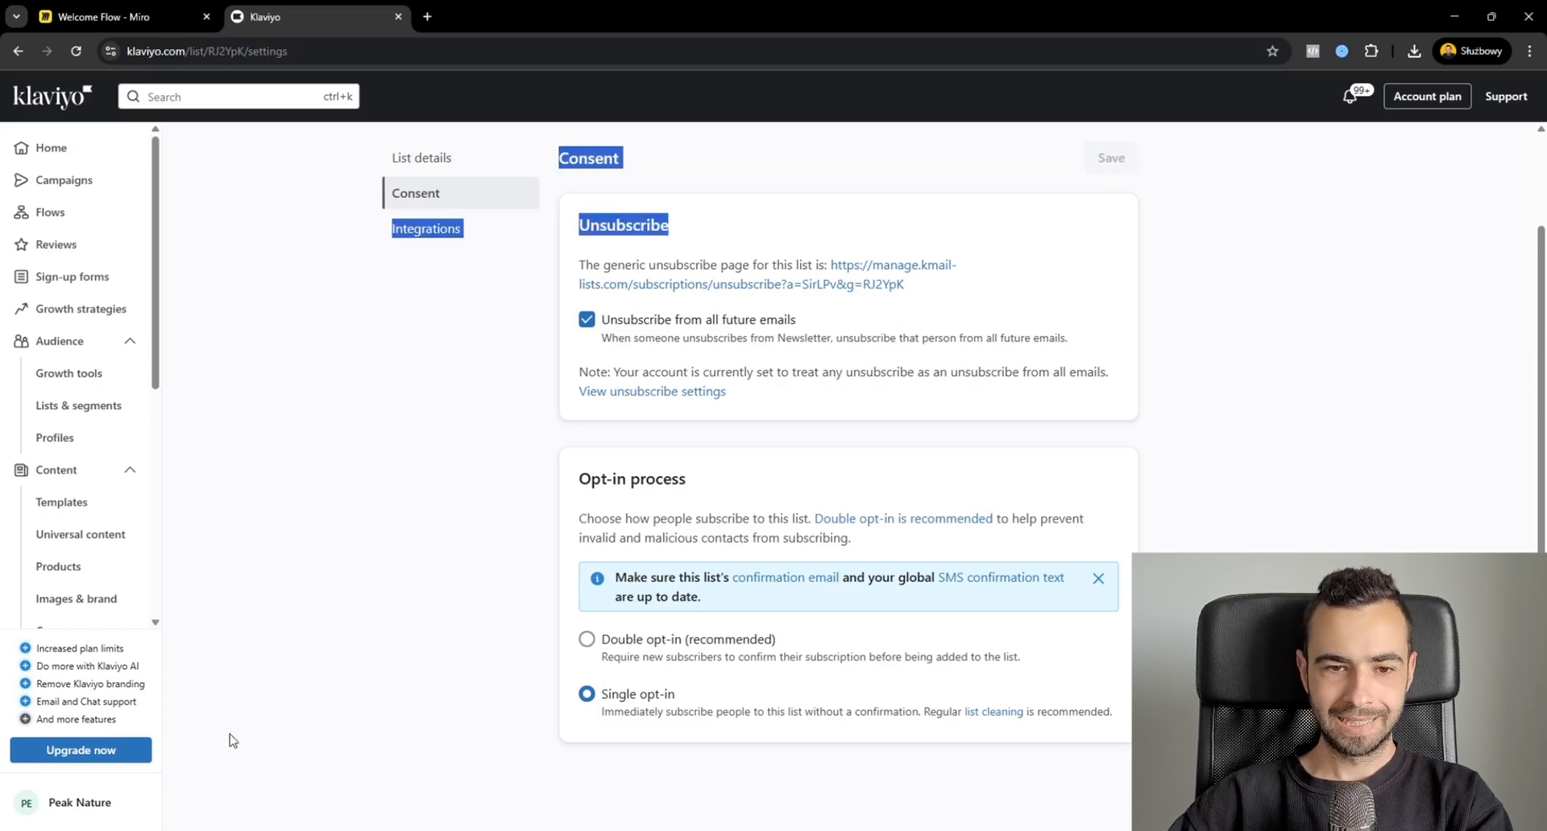
{"action": "left_click", "coordinate": [999, 285]}
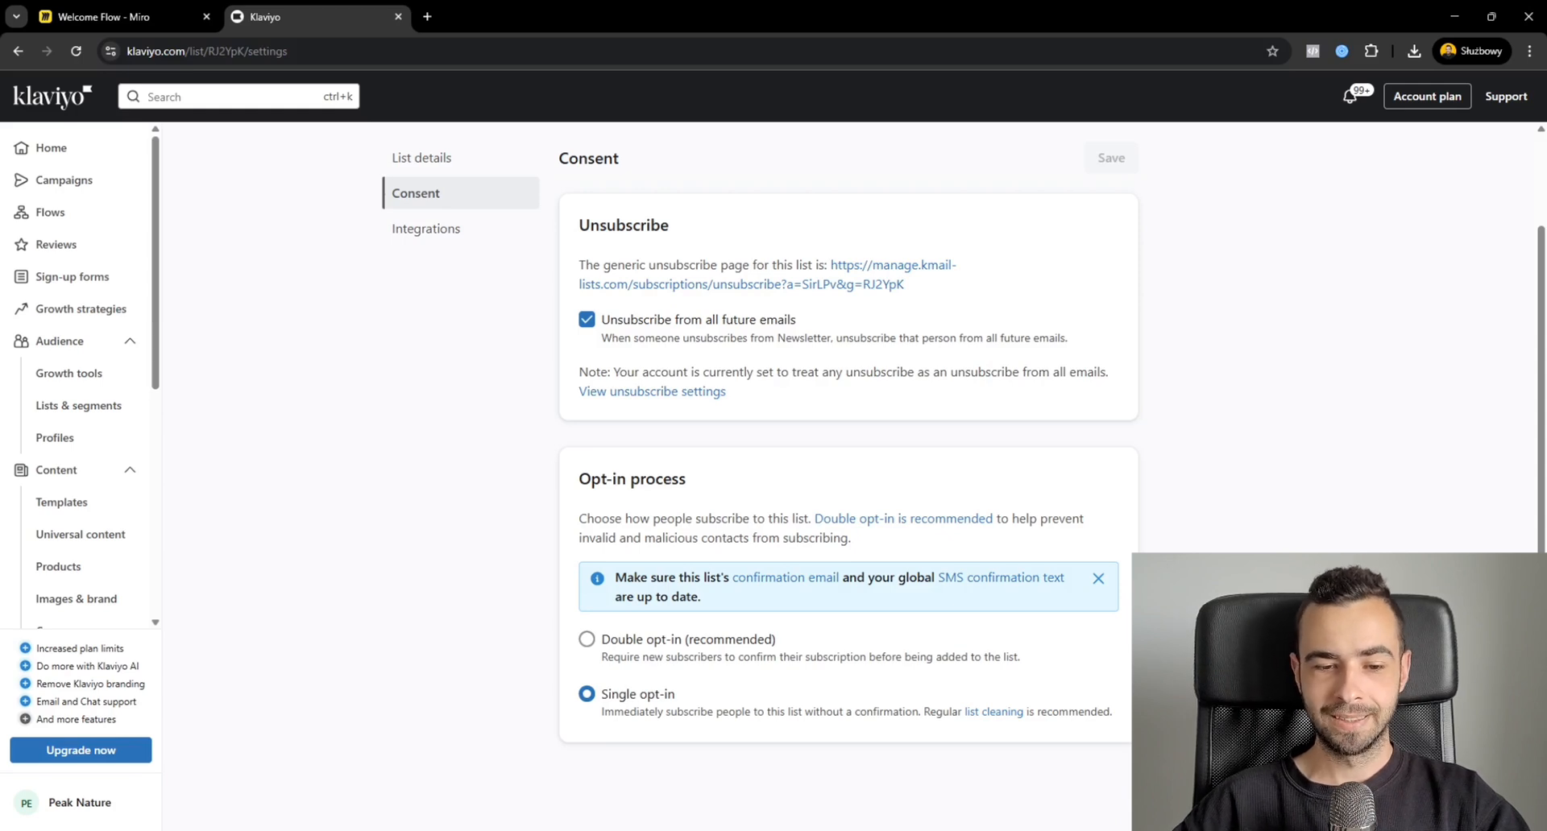
{"action": "left_click_drag", "start_coordinate": [1064, 666], "coordinate": [599, 639]}
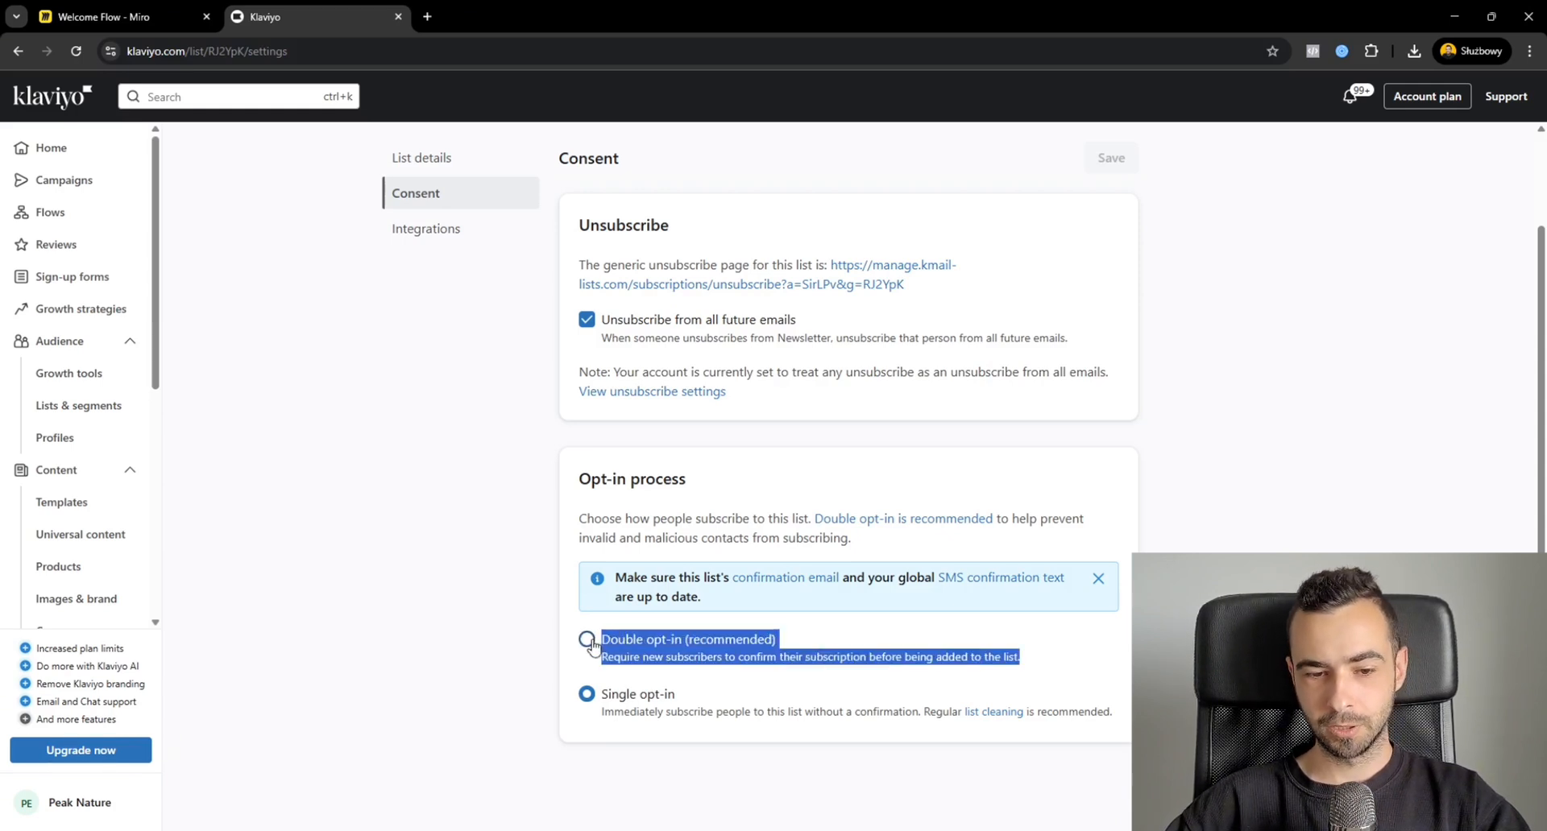
{"action": "left_click", "coordinate": [551, 645]}
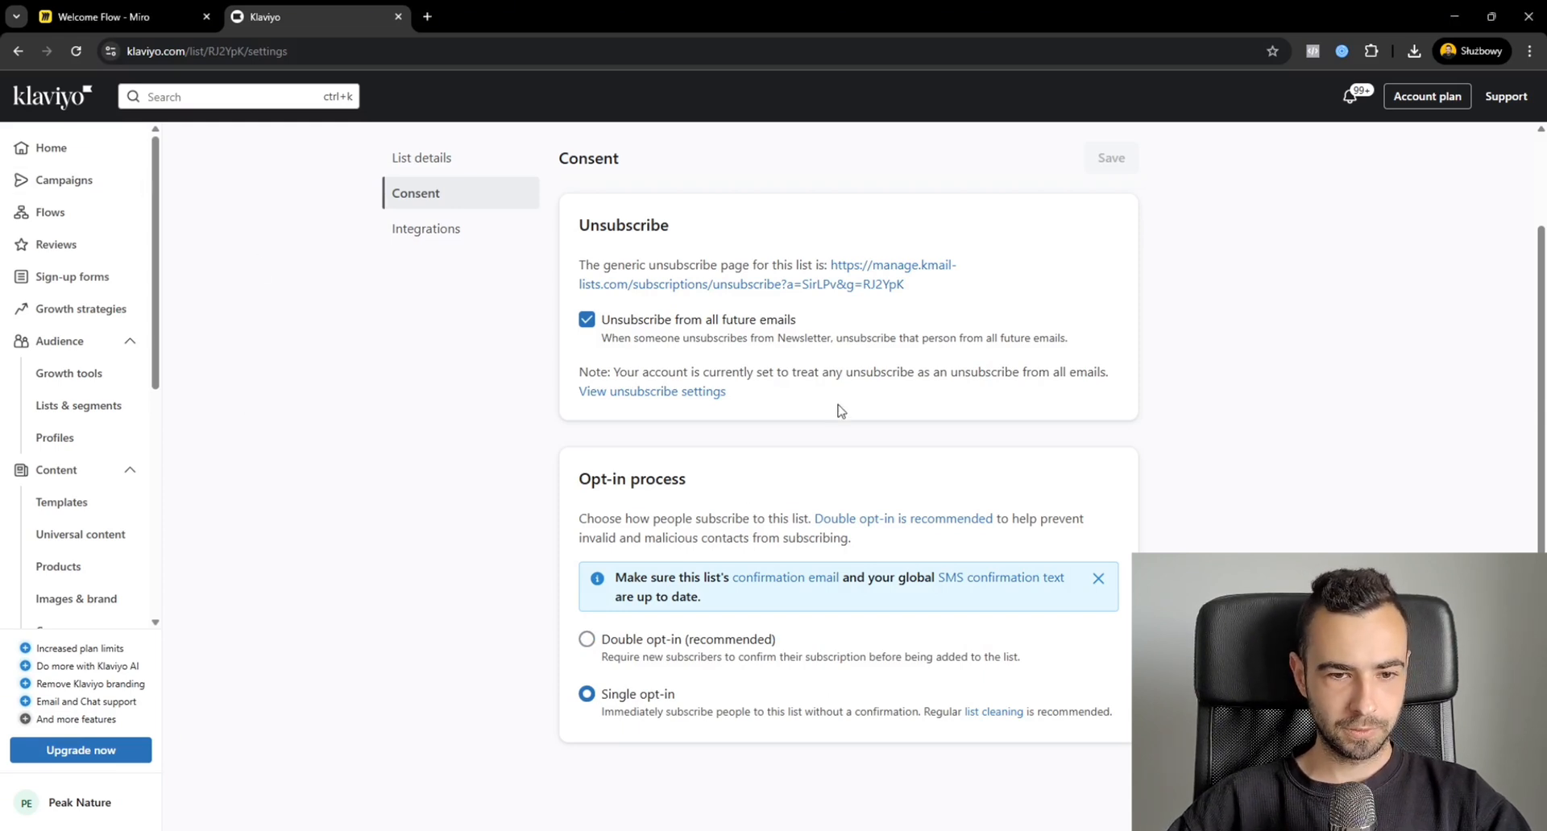
{"action": "scroll", "coordinate": [468, 449], "scroll_direction": "up", "scroll_amount": 2}
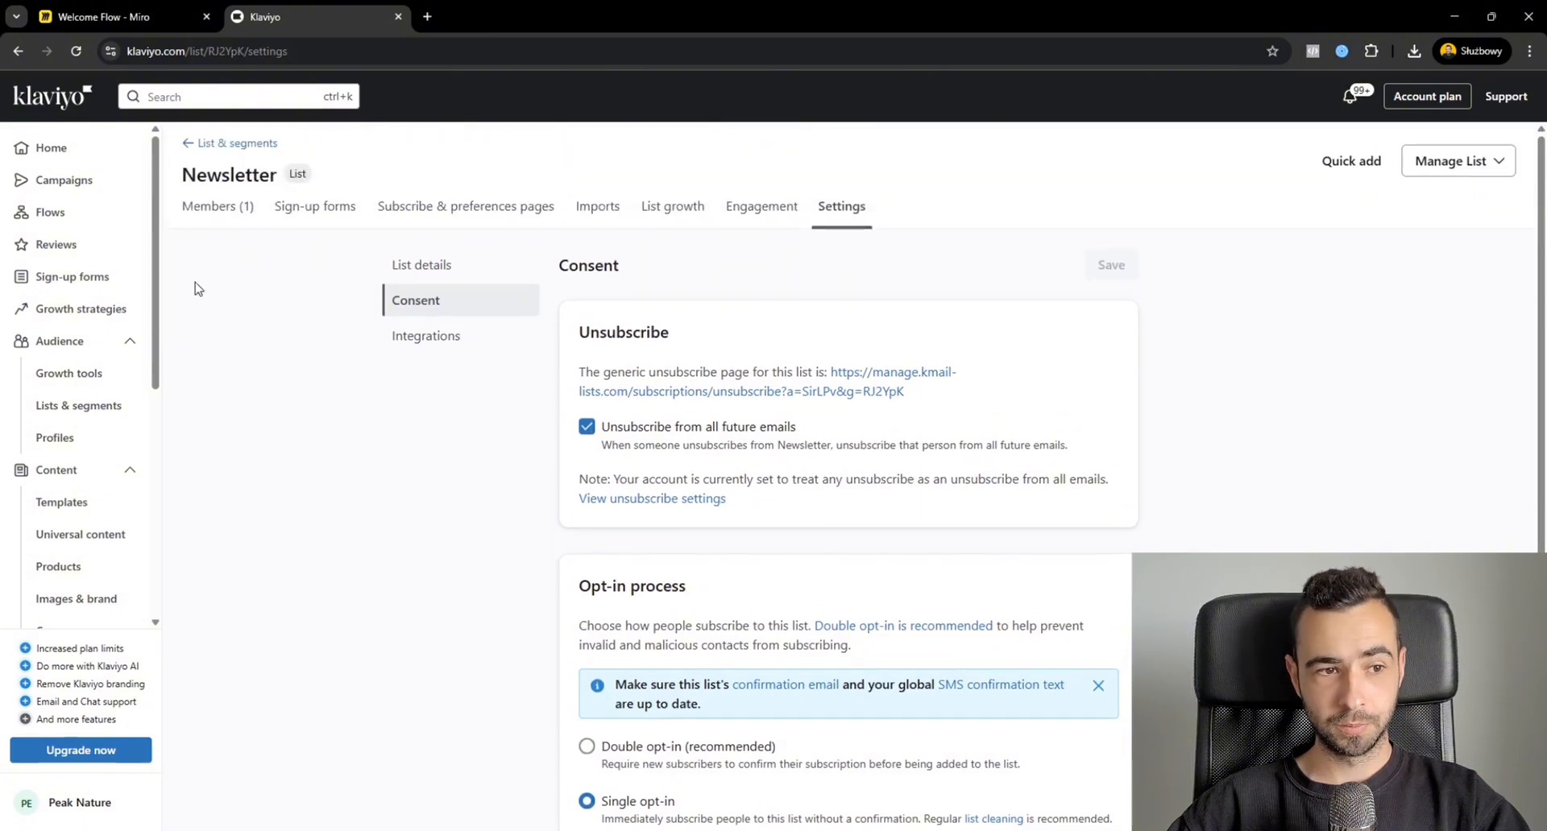
Create a flow from the Customer v. Non-Customer Welcome Series template, naming it "Welcome Series".
{"action": "left_click", "coordinate": [139, 223]}
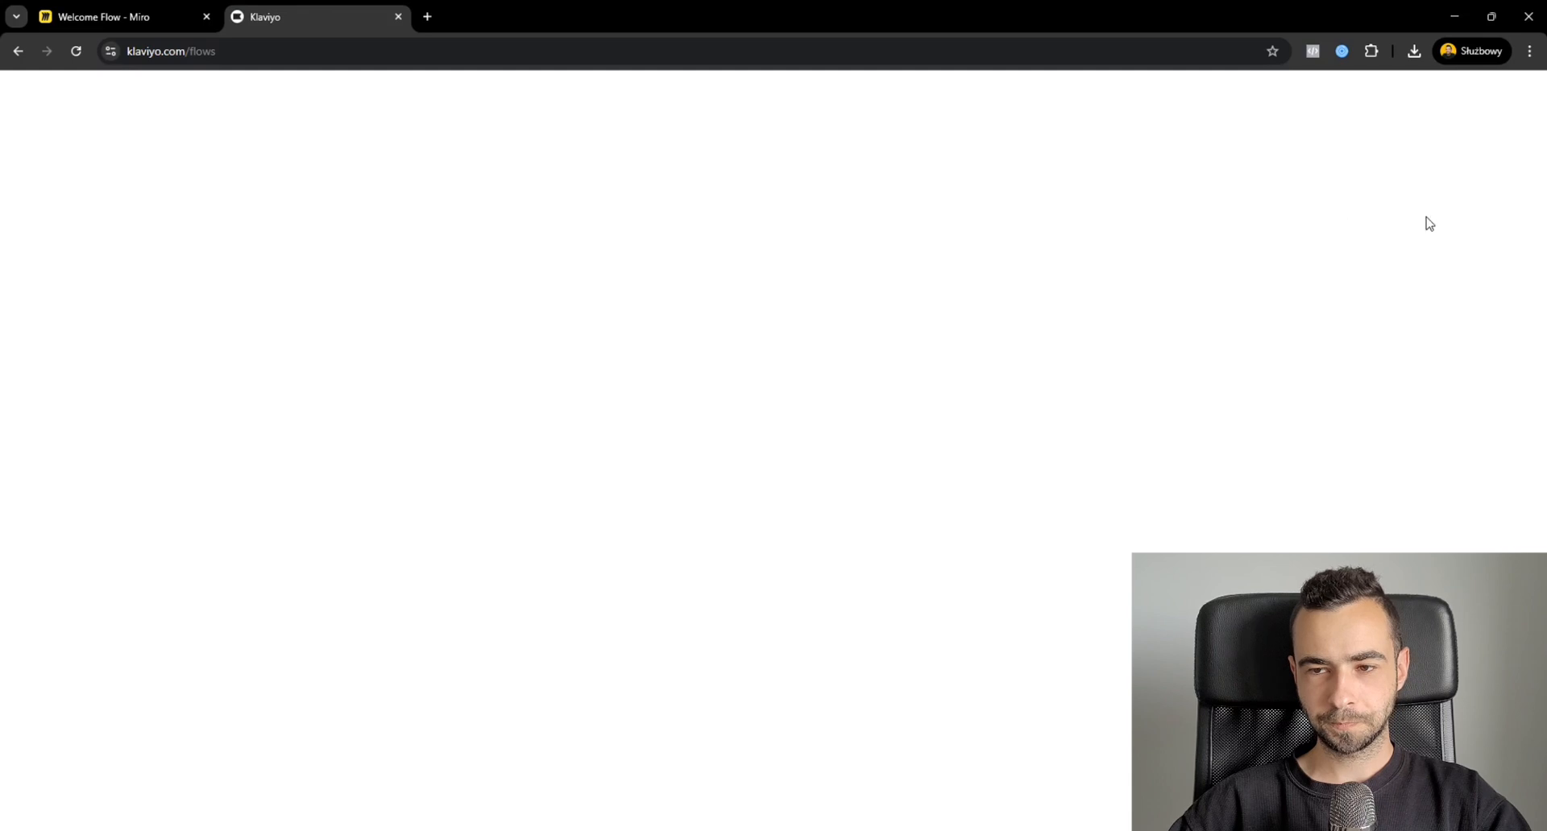
{"action": "left_click", "coordinate": [1469, 170]}
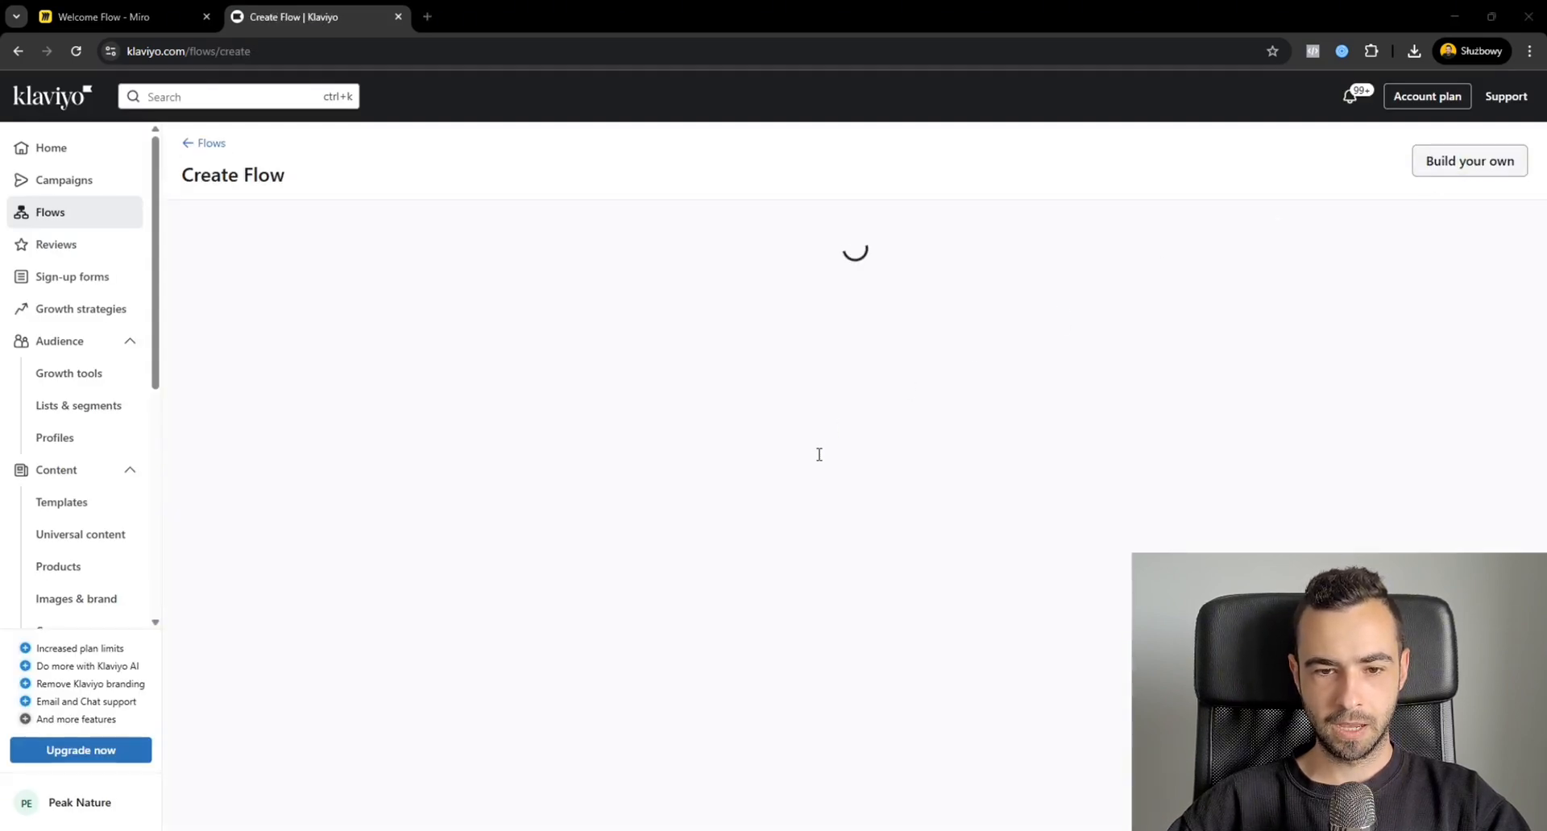
{"action": "left_click", "coordinate": [635, 548]}
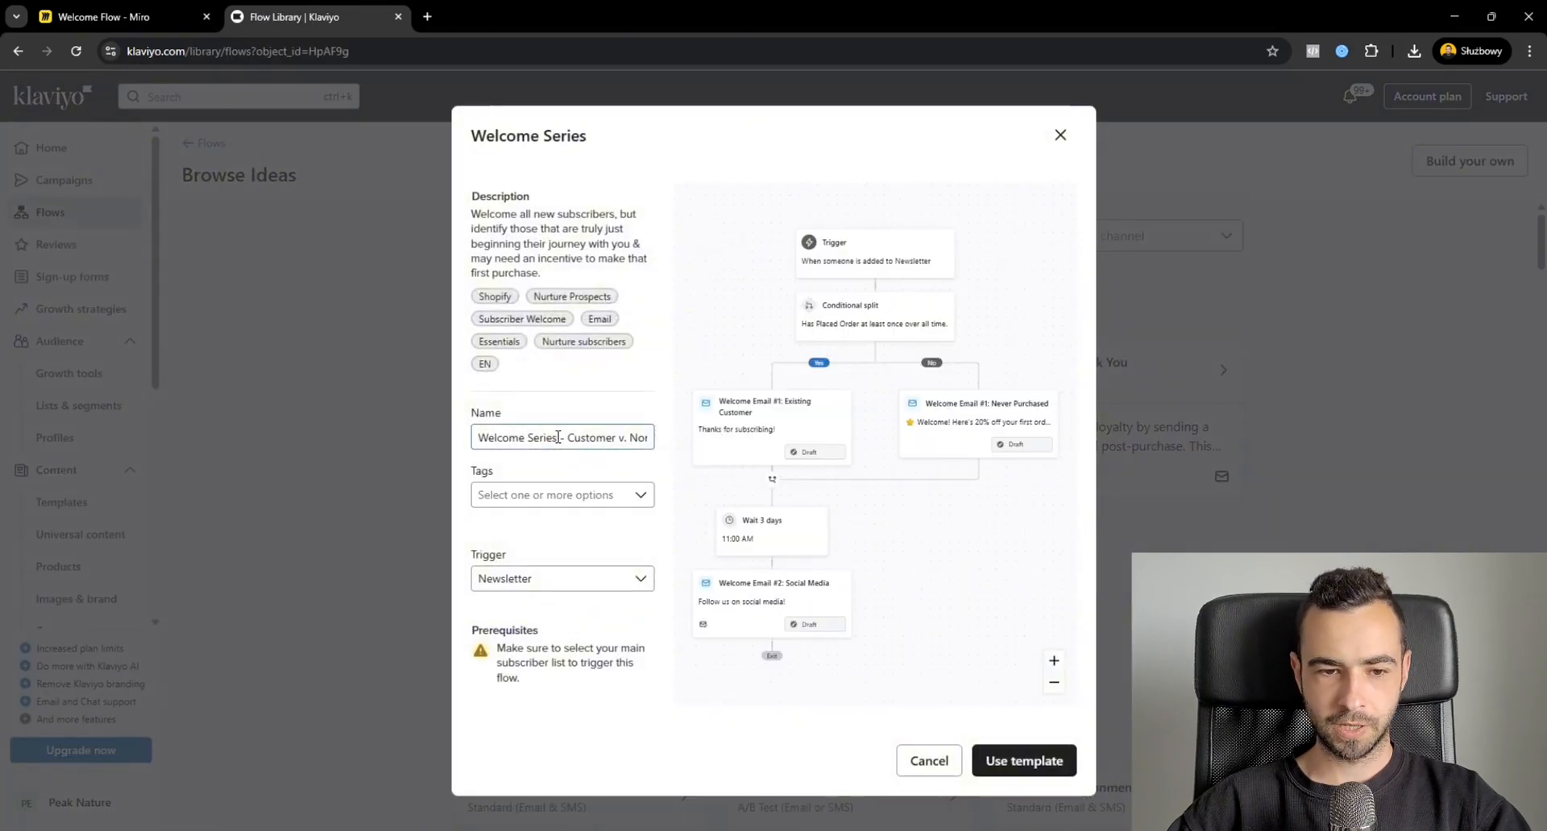
{"action": "left_click_drag", "start_coordinate": [558, 436], "coordinate": [751, 428]}
{"action": "key", "text": "BackSpace"}
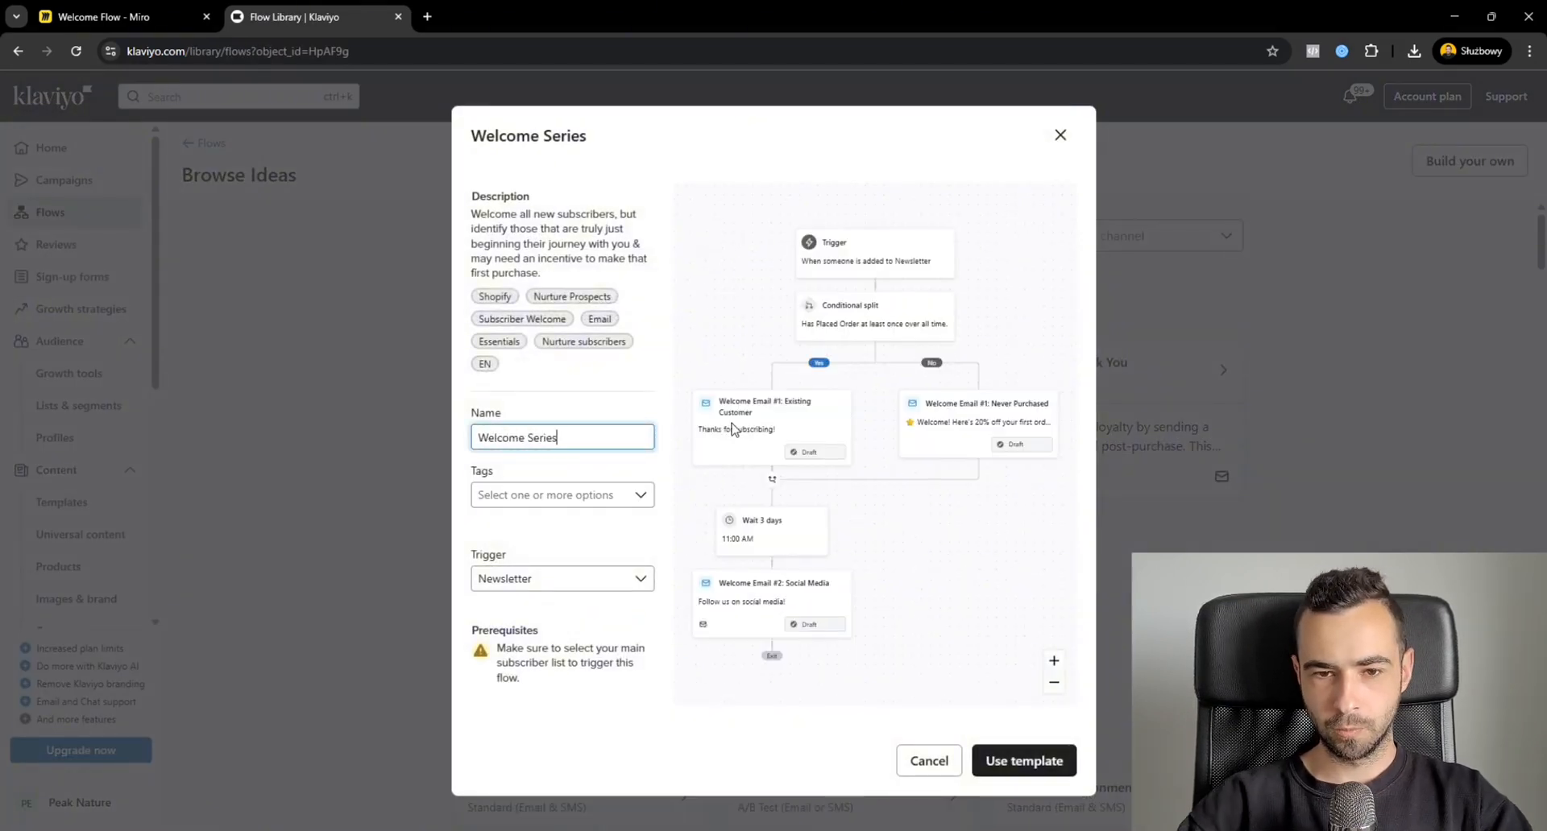
{"action": "left_click", "coordinate": [1073, 757]}
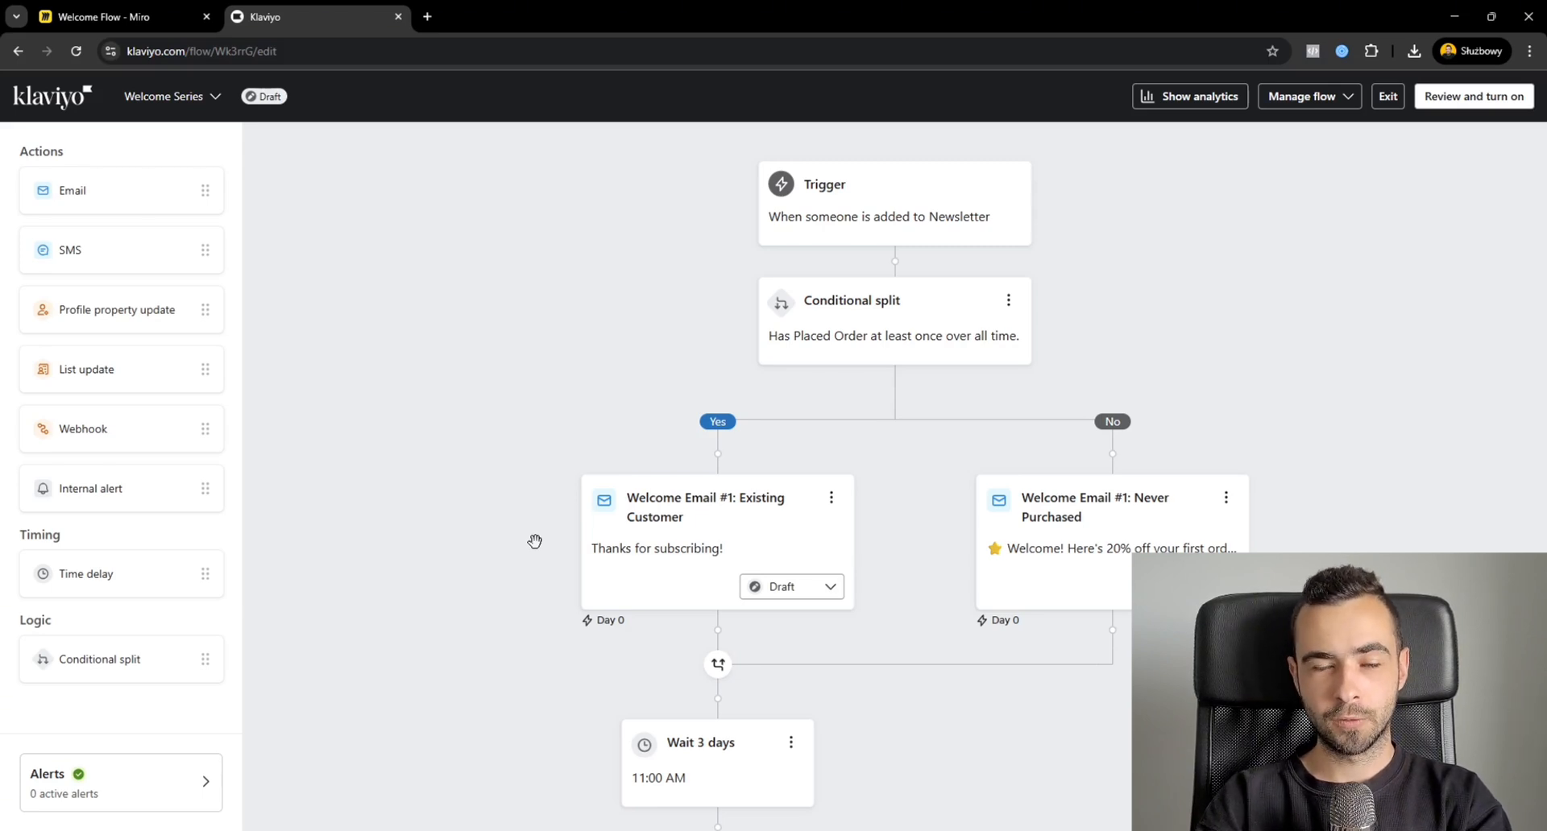
Add a profile filter to the flow's trigger with the condition "What someone has done (or not done)".
{"action": "left_click", "coordinate": [855, 227]}
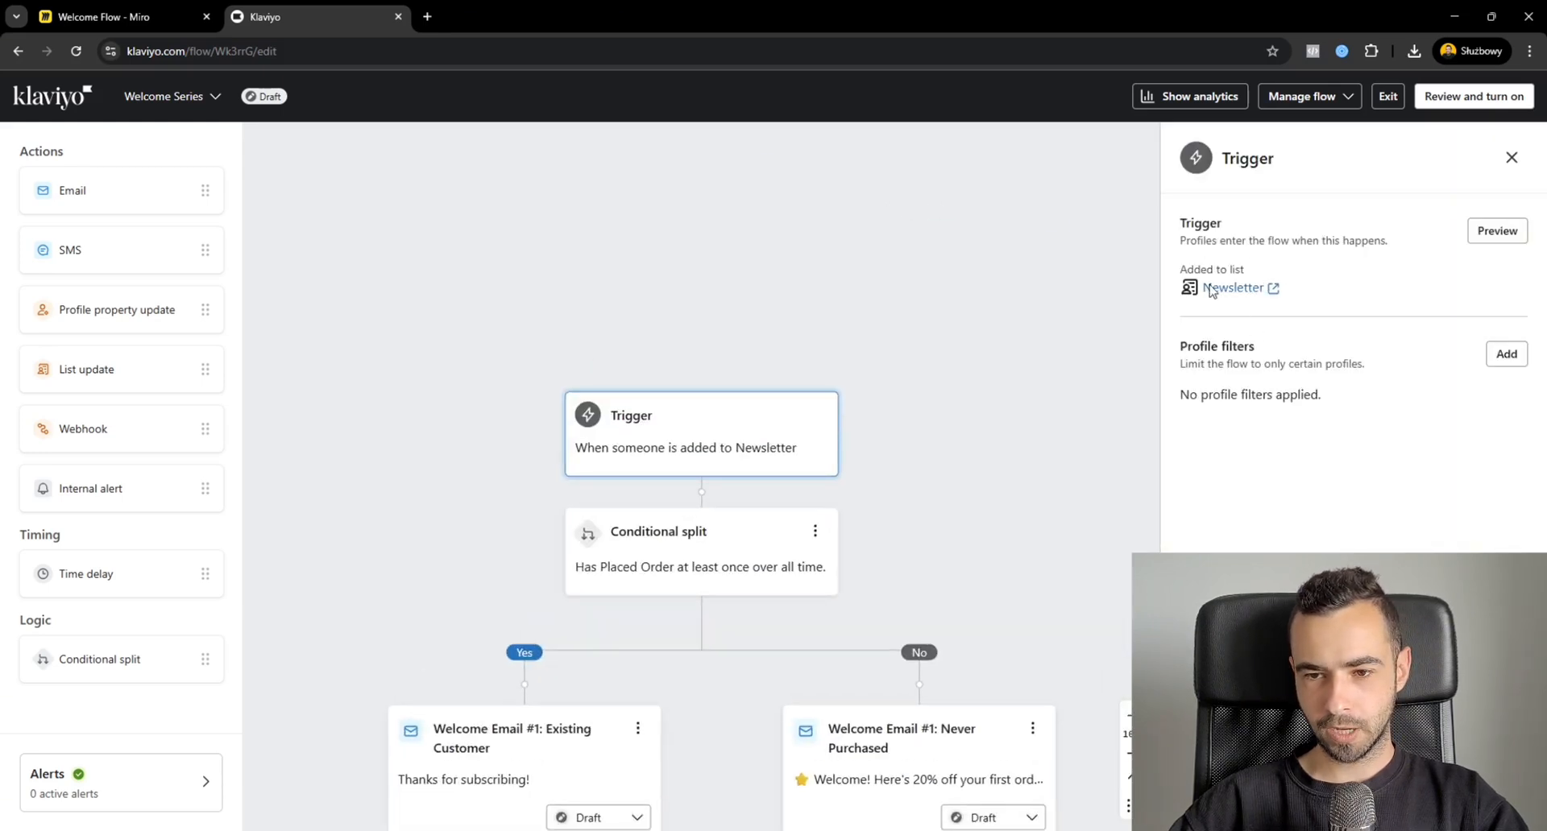
{"action": "left_click_drag", "start_coordinate": [1288, 289], "coordinate": [1202, 288]}
{"action": "left_click", "coordinate": [1320, 294]}
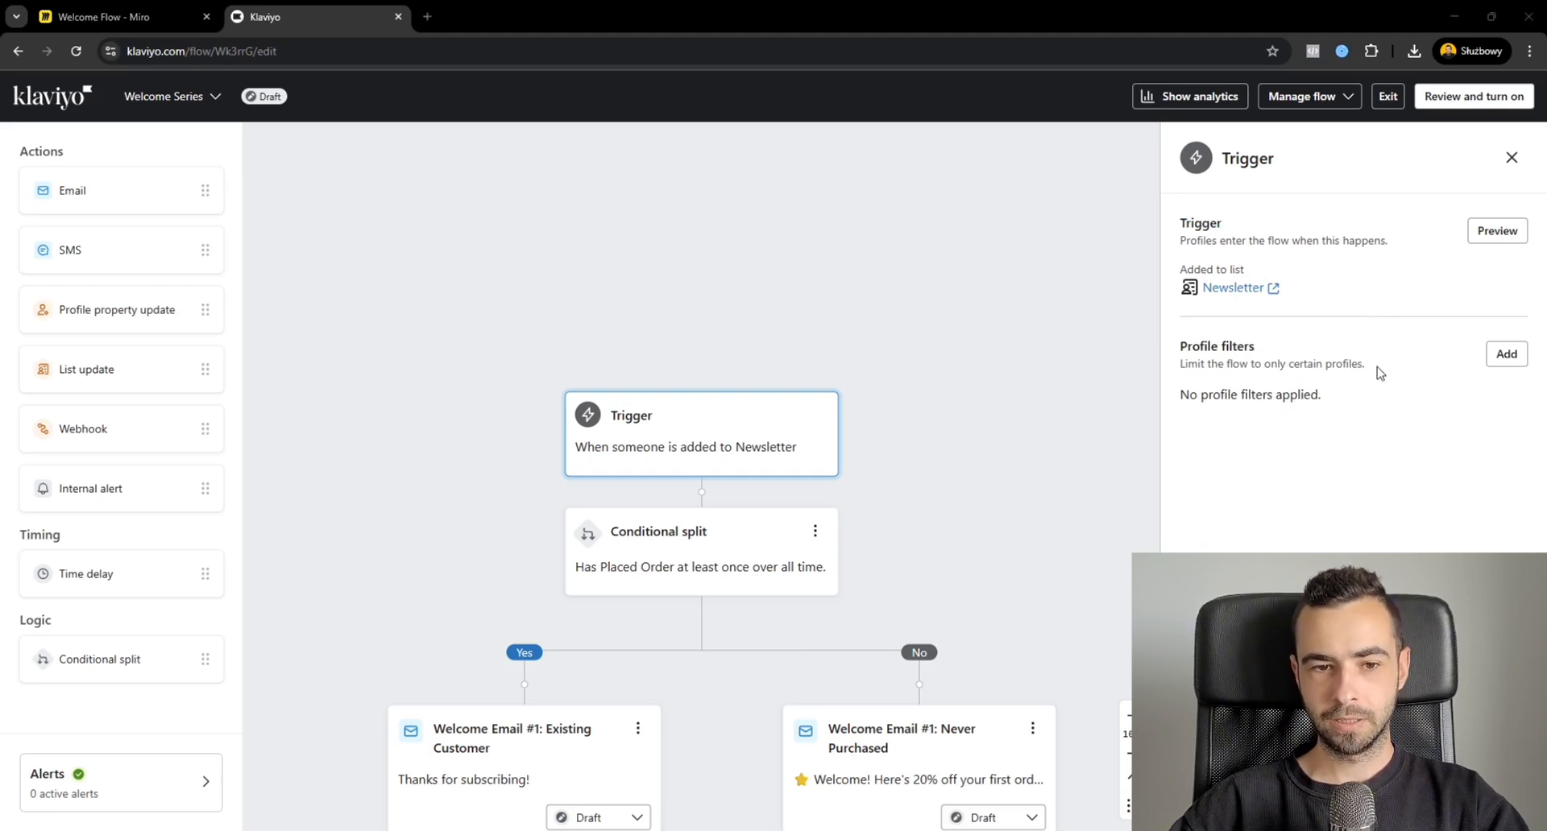
{"action": "left_click", "coordinate": [1503, 357]}
{"action": "left_click", "coordinate": [1328, 275]}
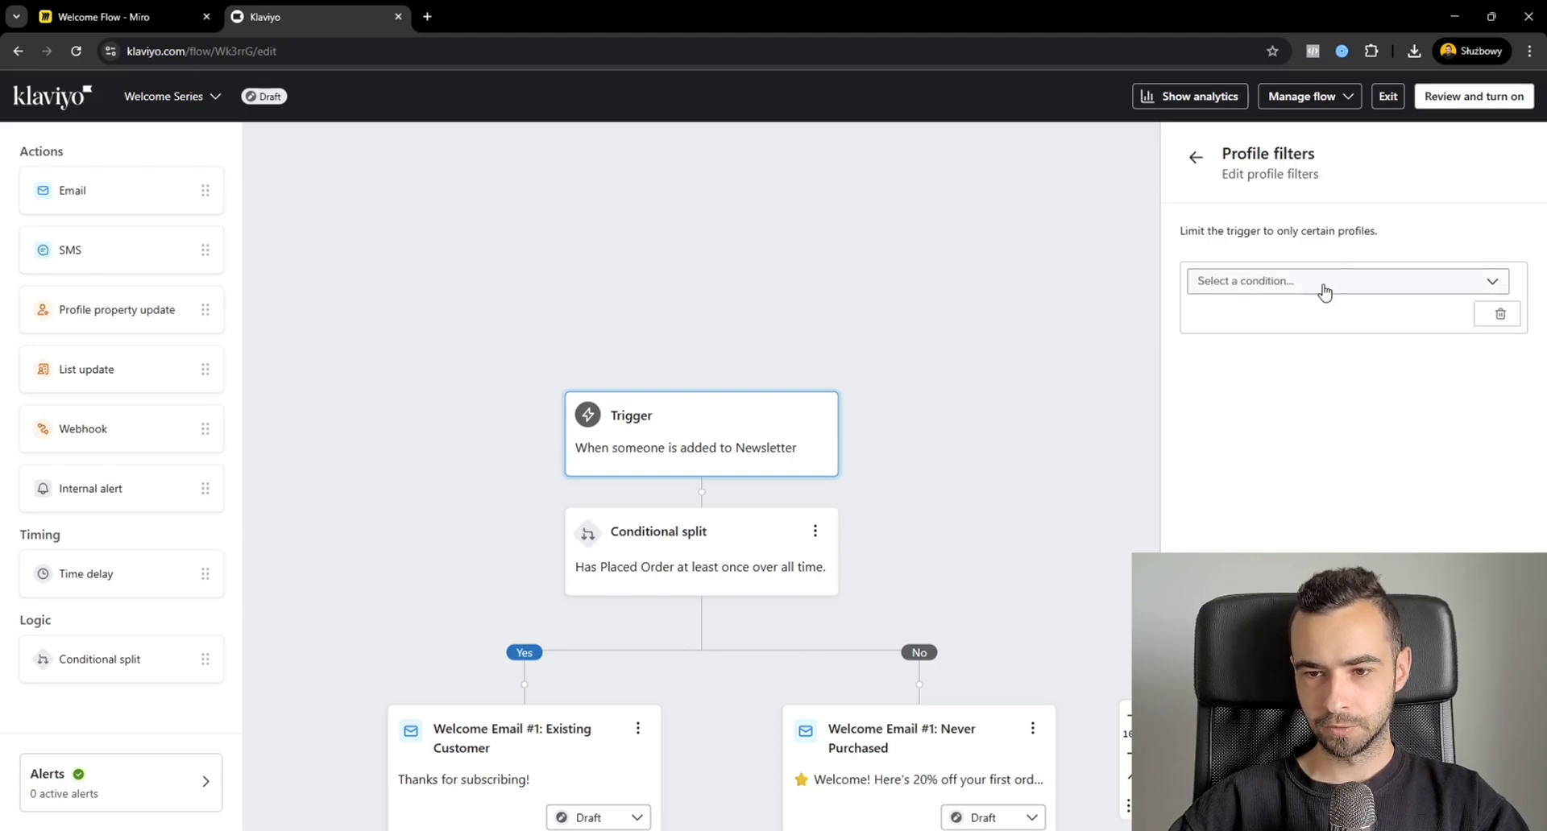
{"action": "left_click", "coordinate": [1323, 284]}
{"action": "left_click", "coordinate": [1333, 487]}
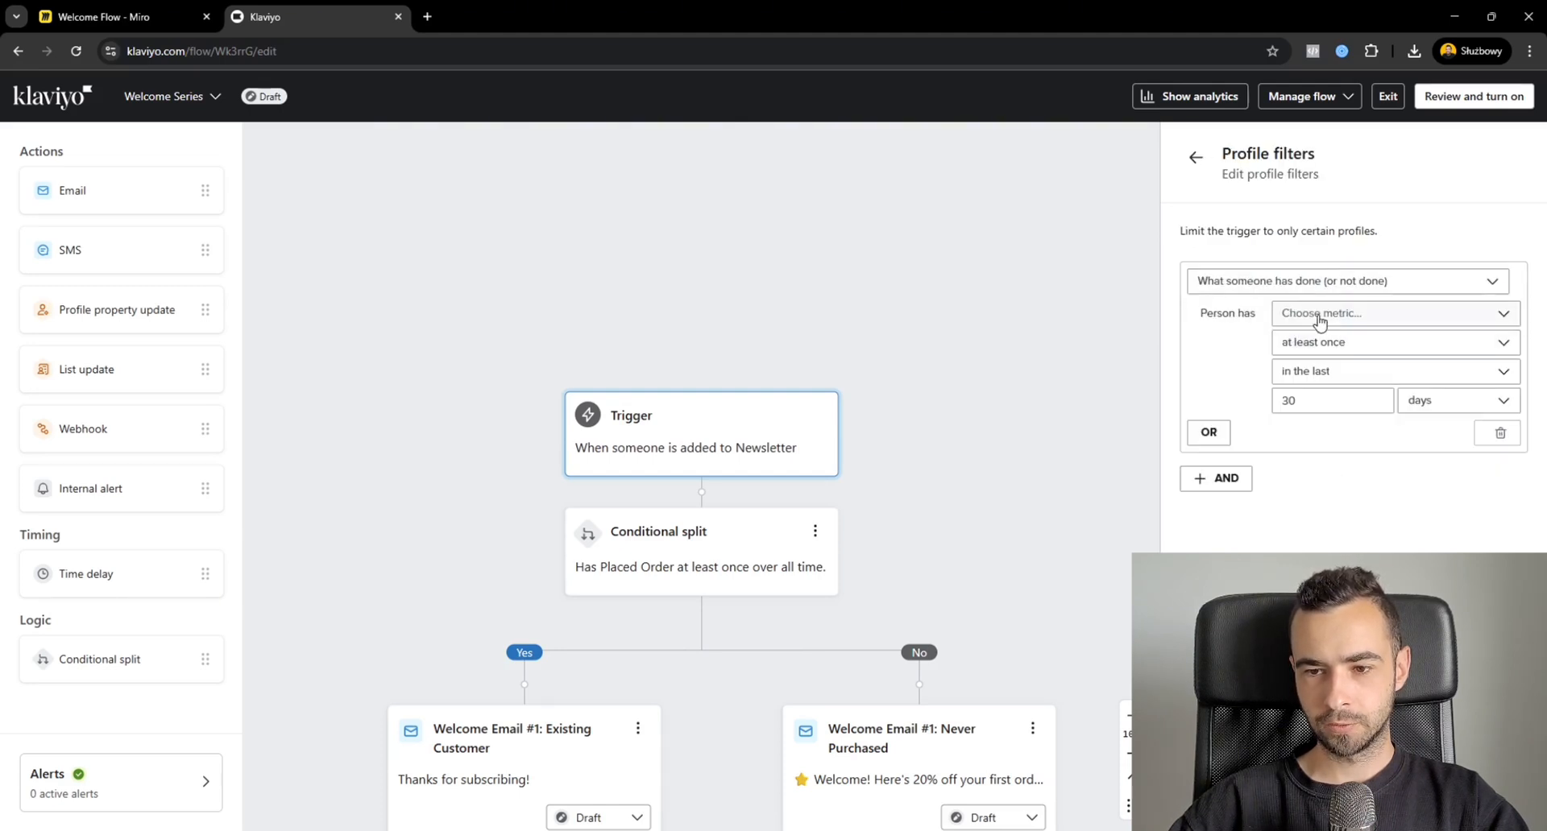
Define the first profile filter as Bounced Email zero times over all time.
{"action": "left_click", "coordinate": [1319, 317]}
{"action": "type", "text": "boun"}
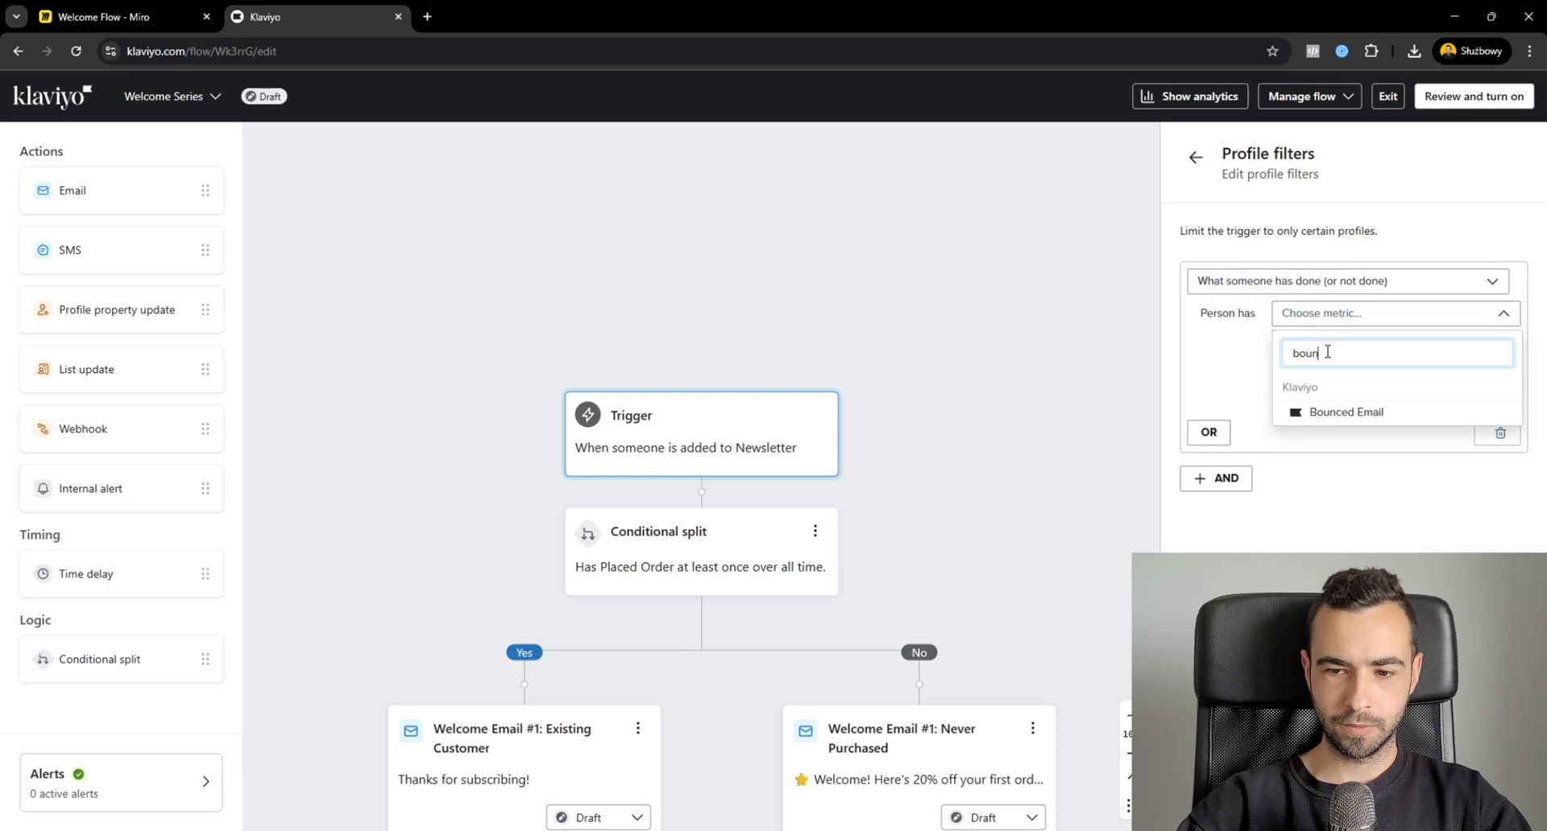
{"action": "left_click", "coordinate": [1347, 410]}
{"action": "left_click", "coordinate": [1322, 343]}
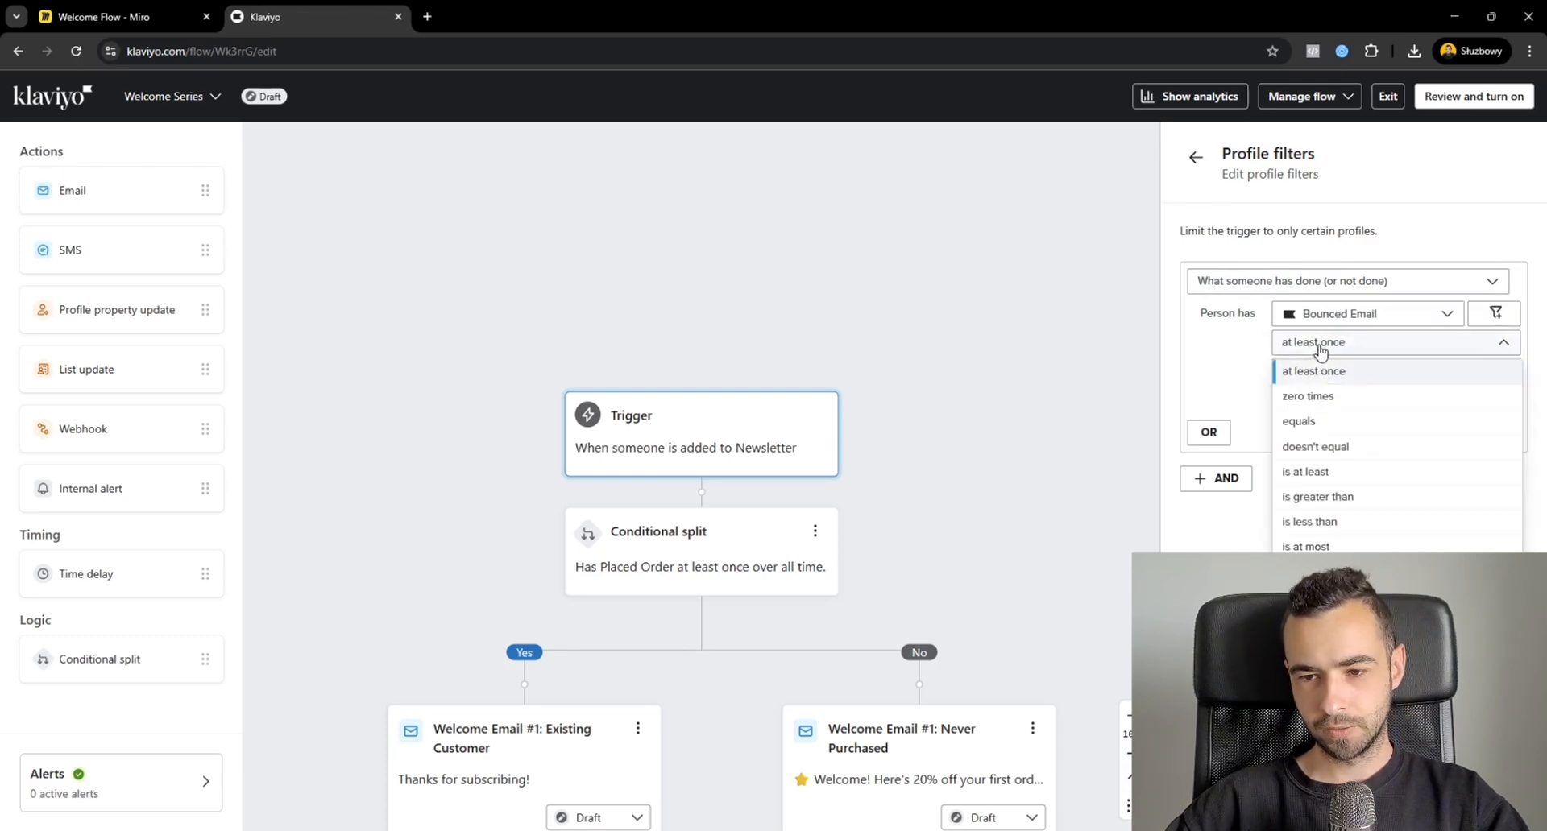
{"action": "left_click", "coordinate": [1324, 399]}
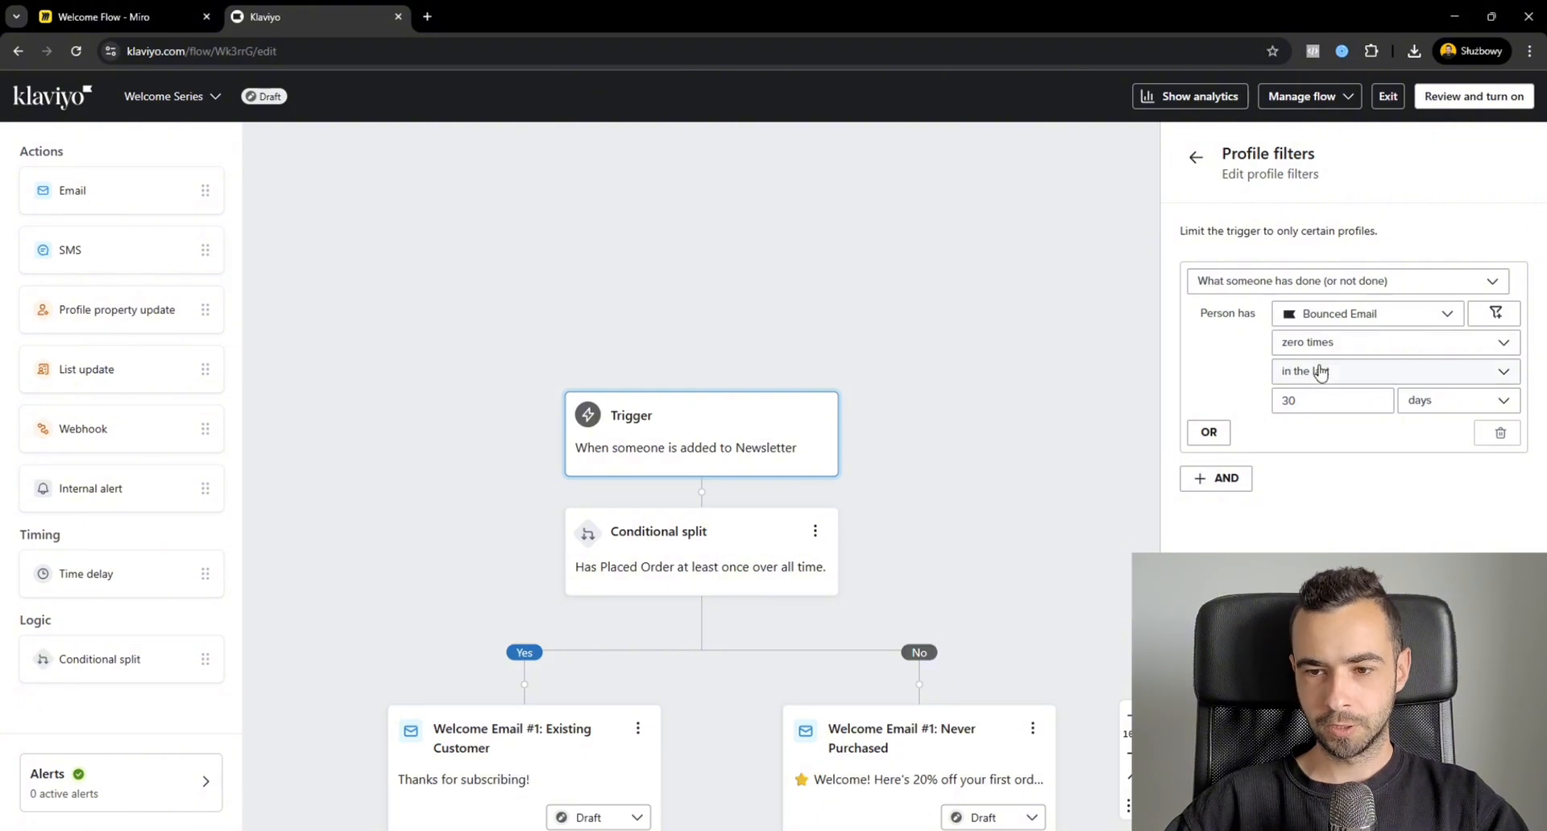
{"action": "left_click", "coordinate": [1320, 371]}
{"action": "left_click", "coordinate": [1321, 401]}
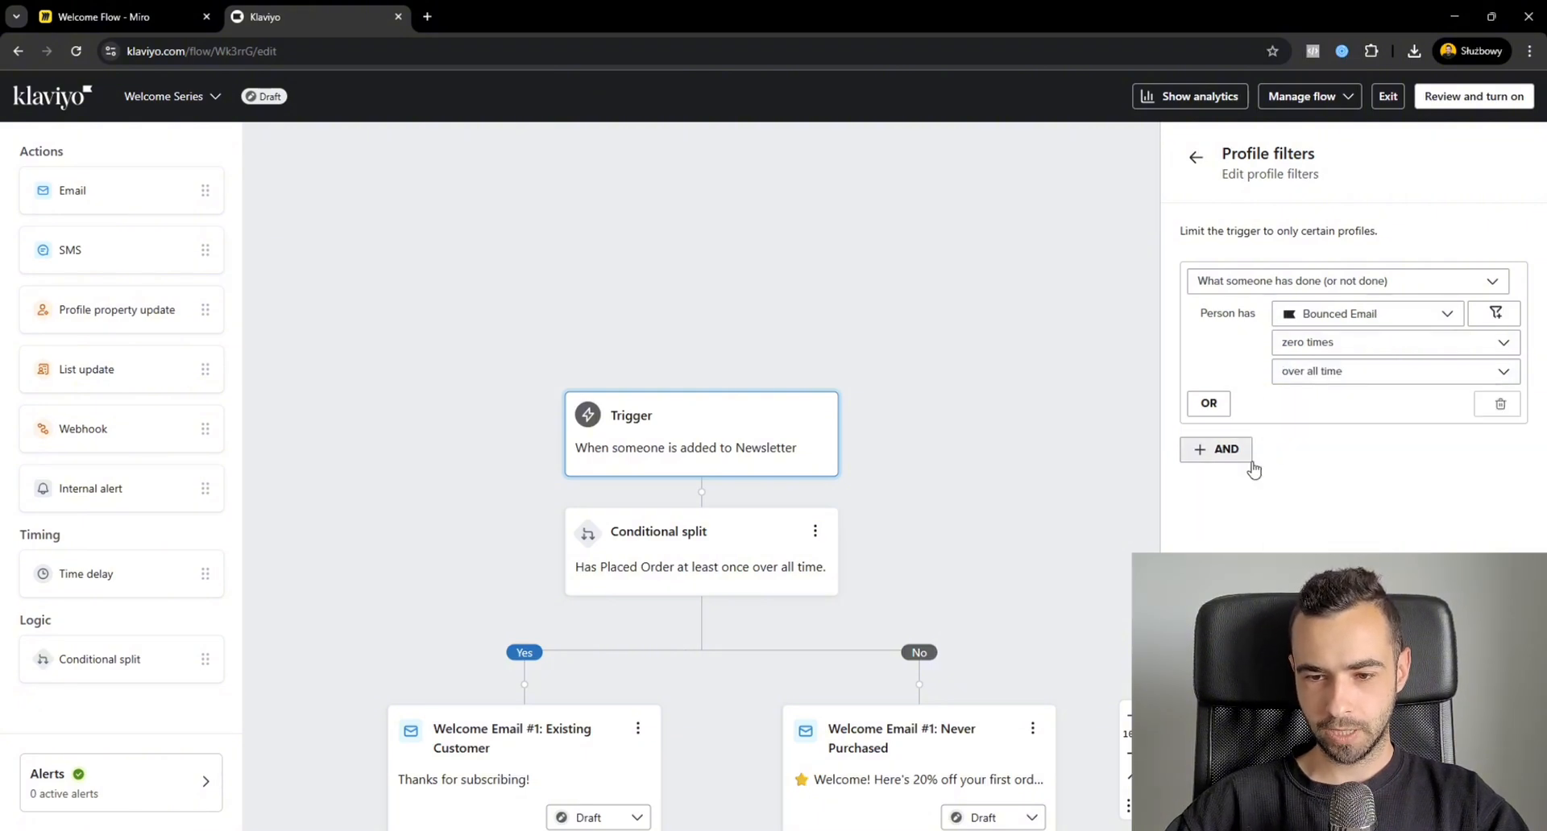
Add an AND condition on what someone has done: Checkout Started zero times in the last 1 hours.
{"action": "left_click", "coordinate": [1228, 450]}
{"action": "left_click", "coordinate": [1244, 495]}
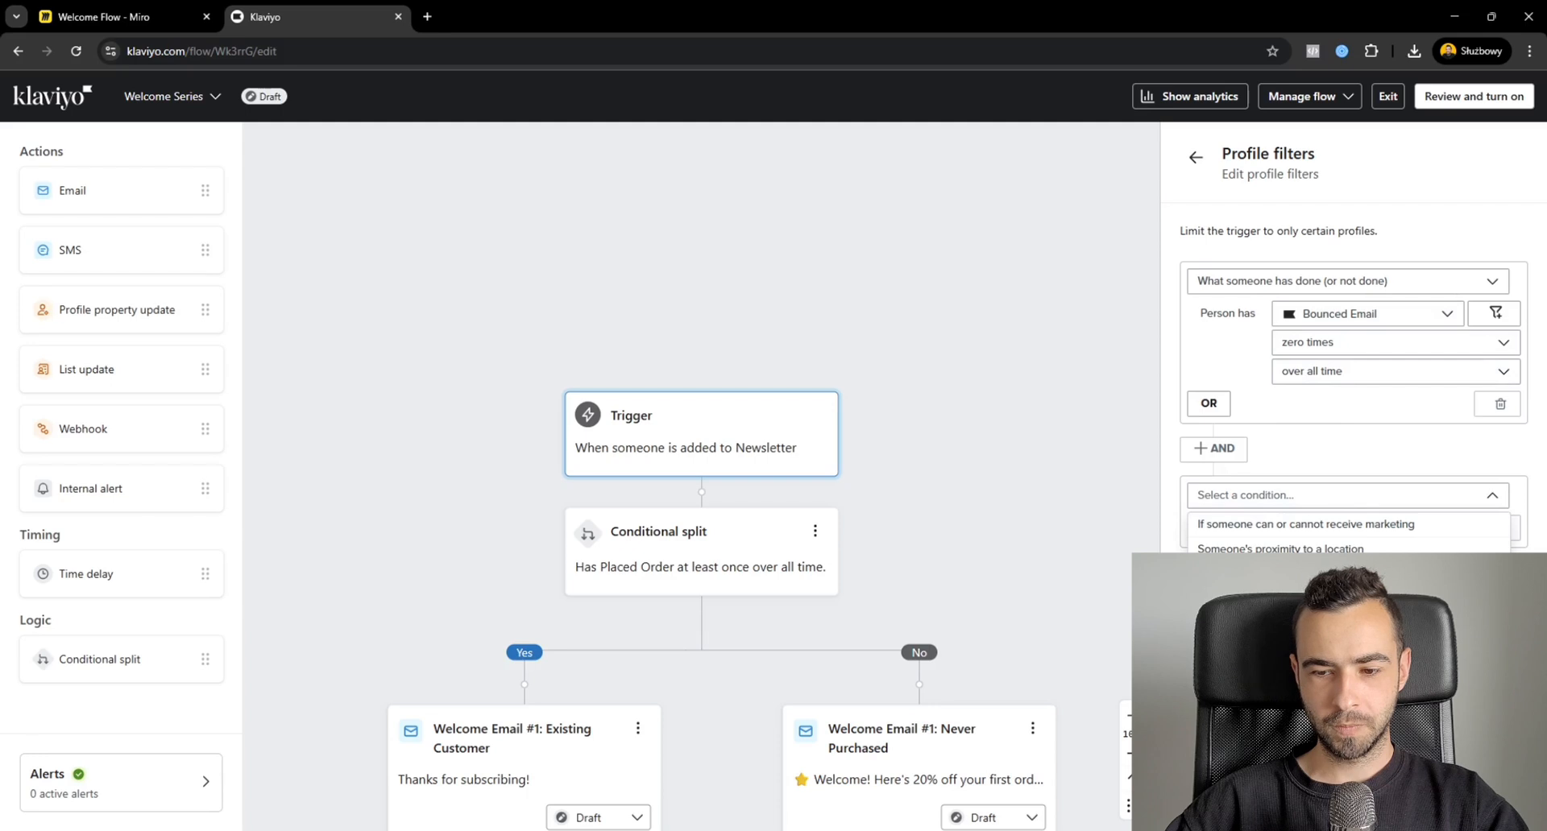
{"action": "left_click", "coordinate": [1273, 600]}
{"action": "left_click", "coordinate": [1327, 531]}
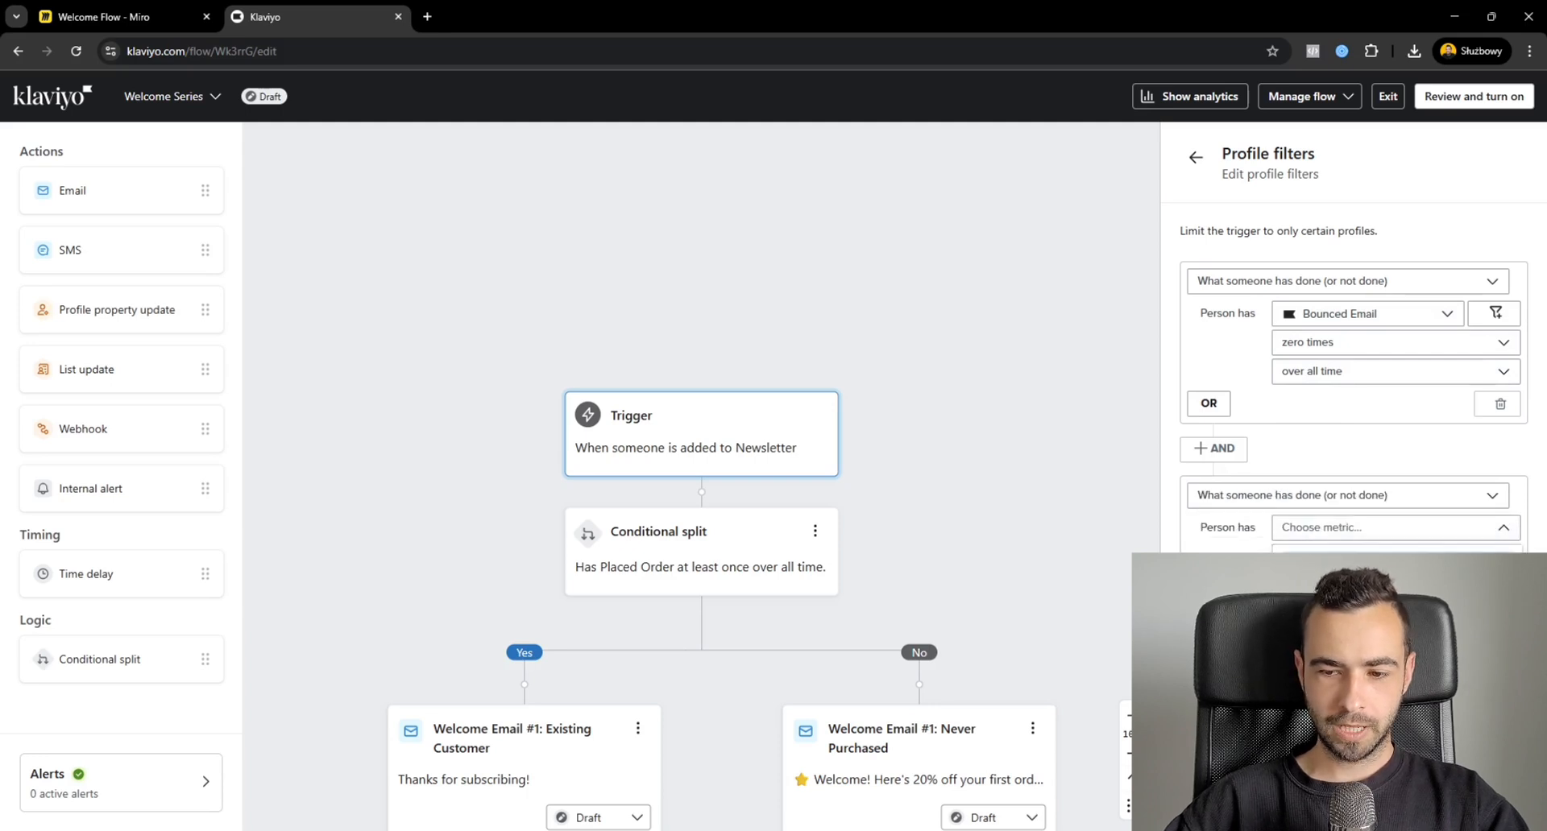
{"action": "left_click", "coordinate": [1338, 661]}
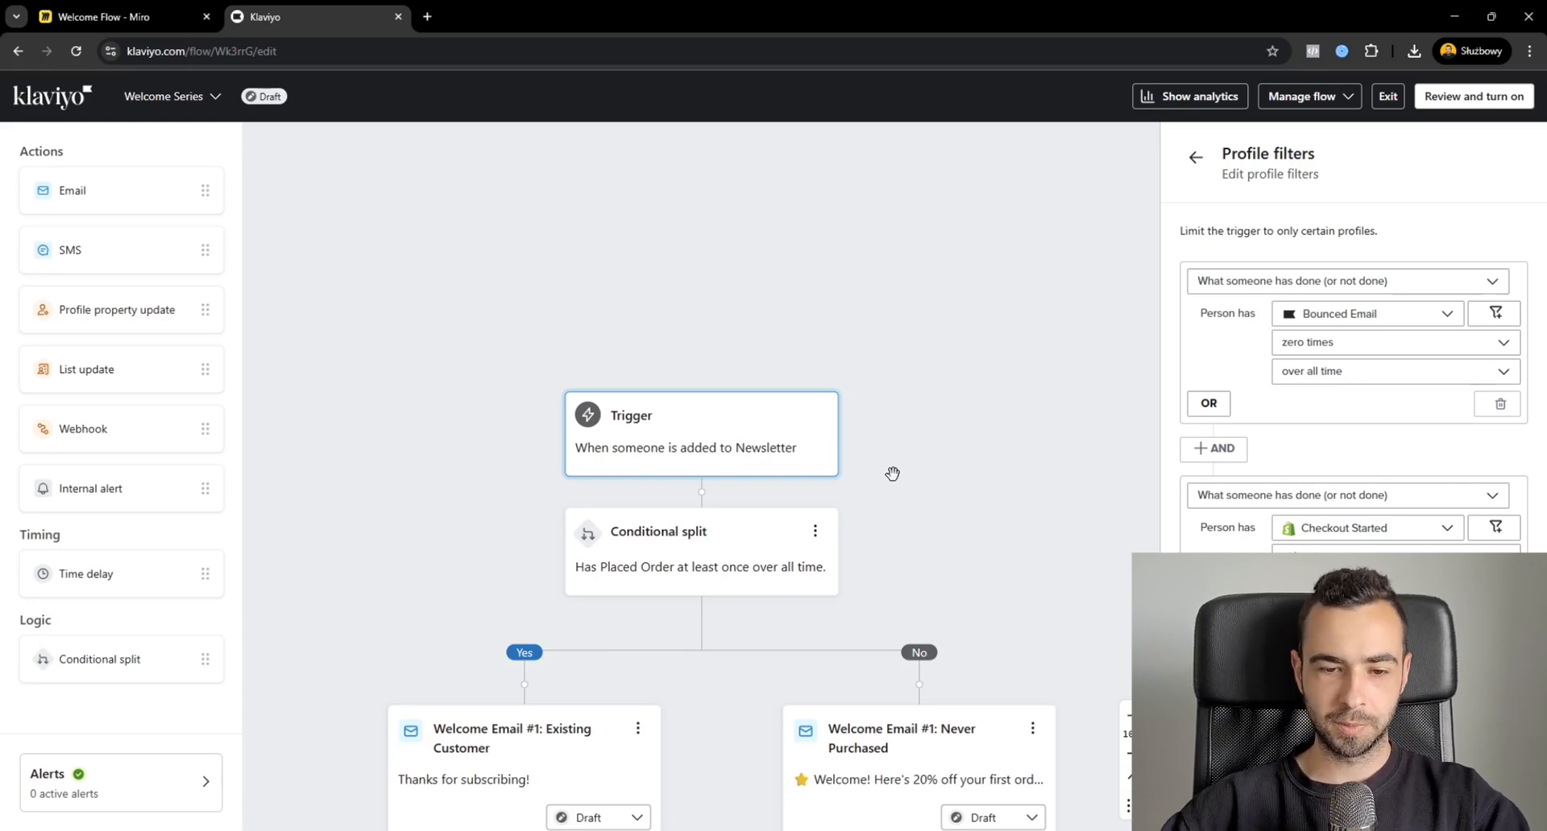
Add another AND condition on what someone has done: Placed Order zero times since starting this flow.
{"action": "scroll", "coordinate": [892, 474], "scroll_direction": "down", "scroll_amount": 2}
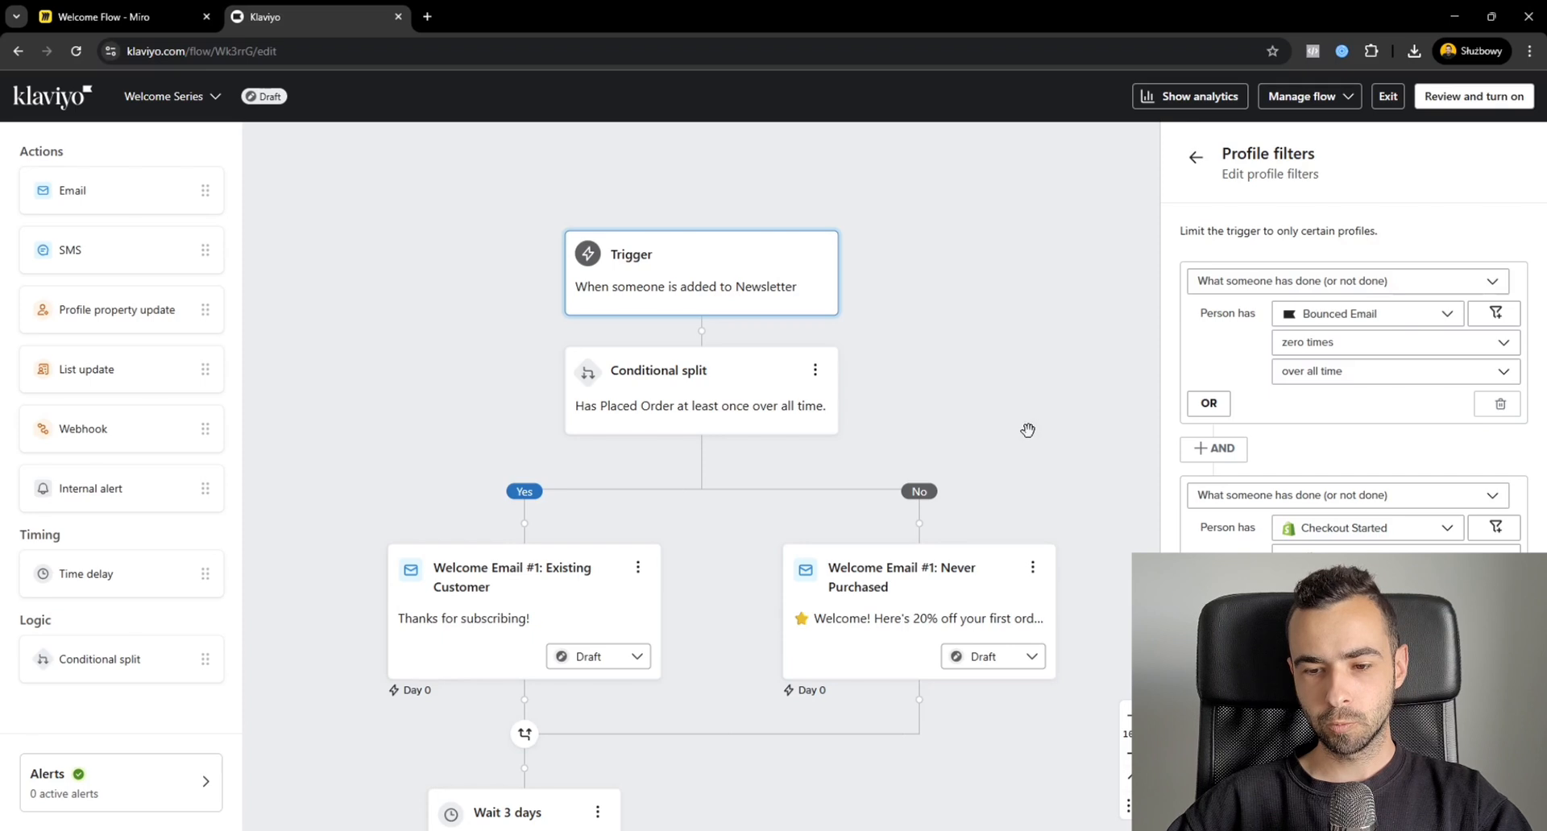
{"action": "scroll", "coordinate": [1027, 427], "scroll_direction": "down", "scroll_amount": 3}
{"action": "left_click", "coordinate": [1213, 692]}
{"action": "scroll", "coordinate": [1225, 689], "scroll_direction": "down", "scroll_amount": 1}
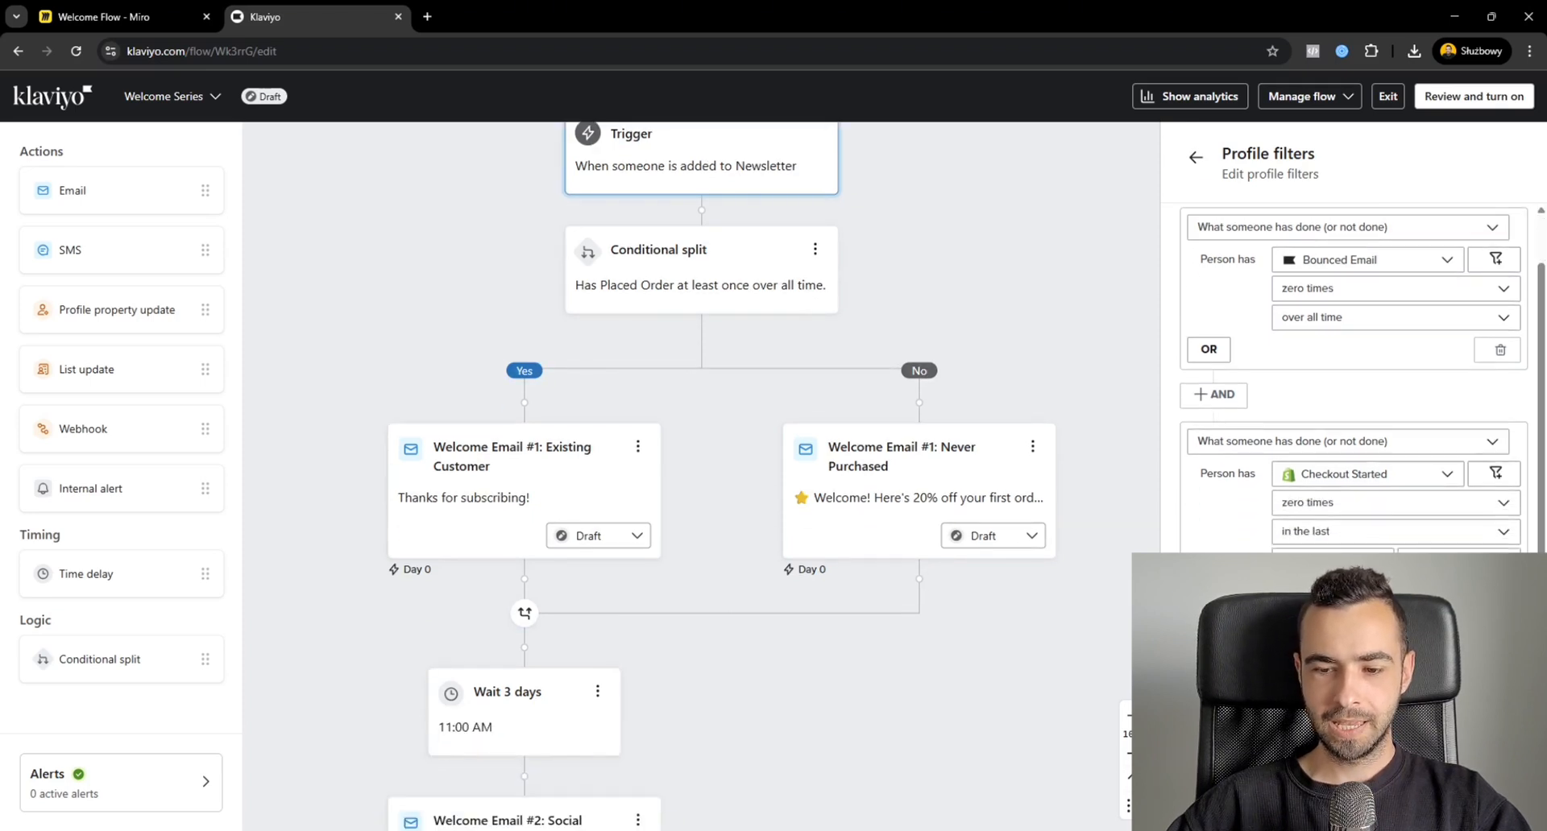
{"action": "left_click", "coordinate": [1338, 669]}
{"action": "left_click", "coordinate": [1367, 457]}
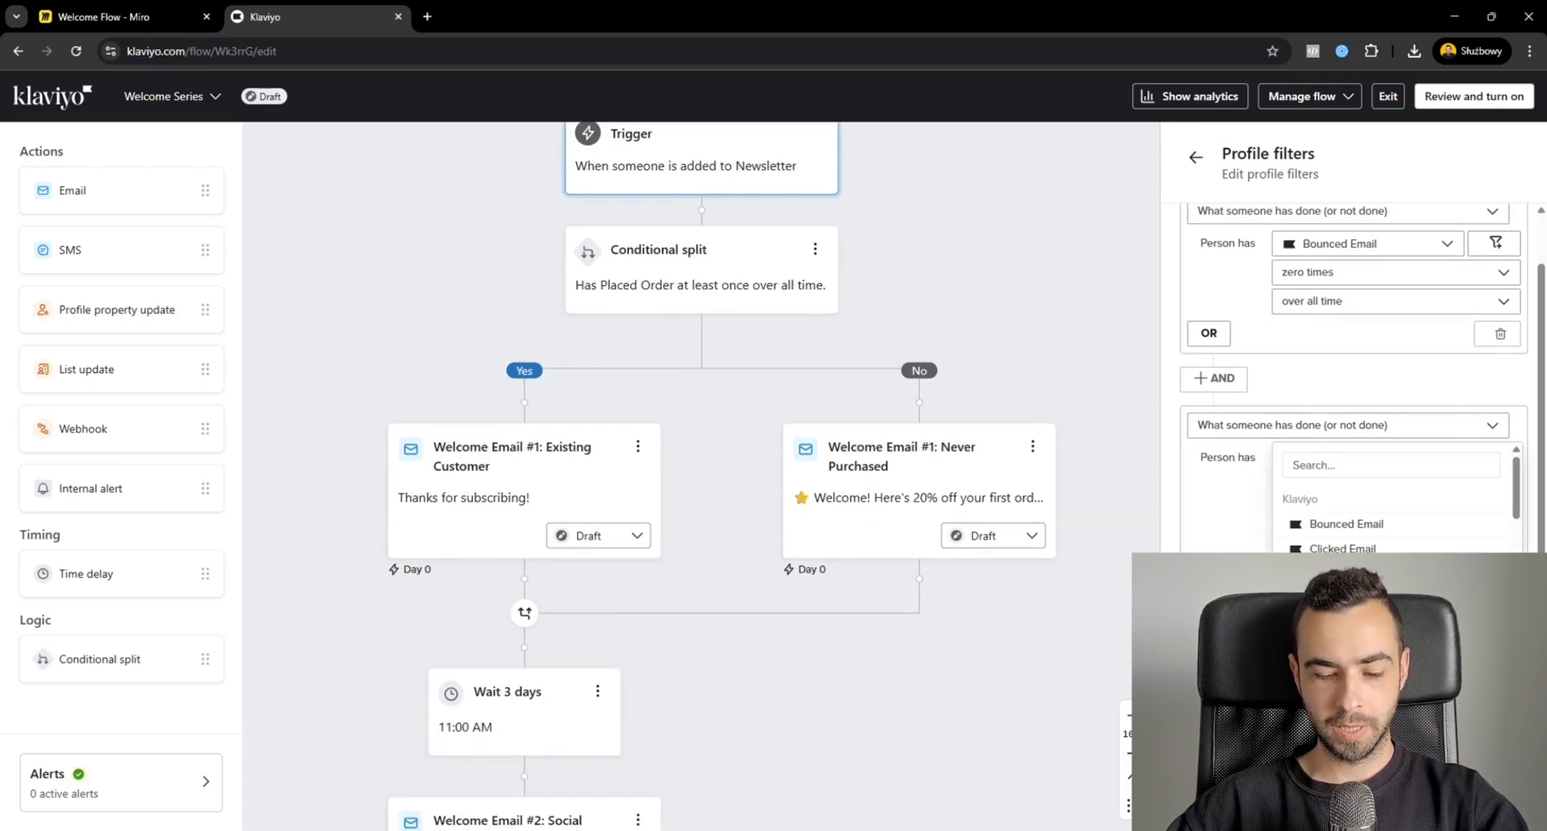
{"action": "type", "text": "pl"}
{"action": "left_click", "coordinate": [1357, 531]}
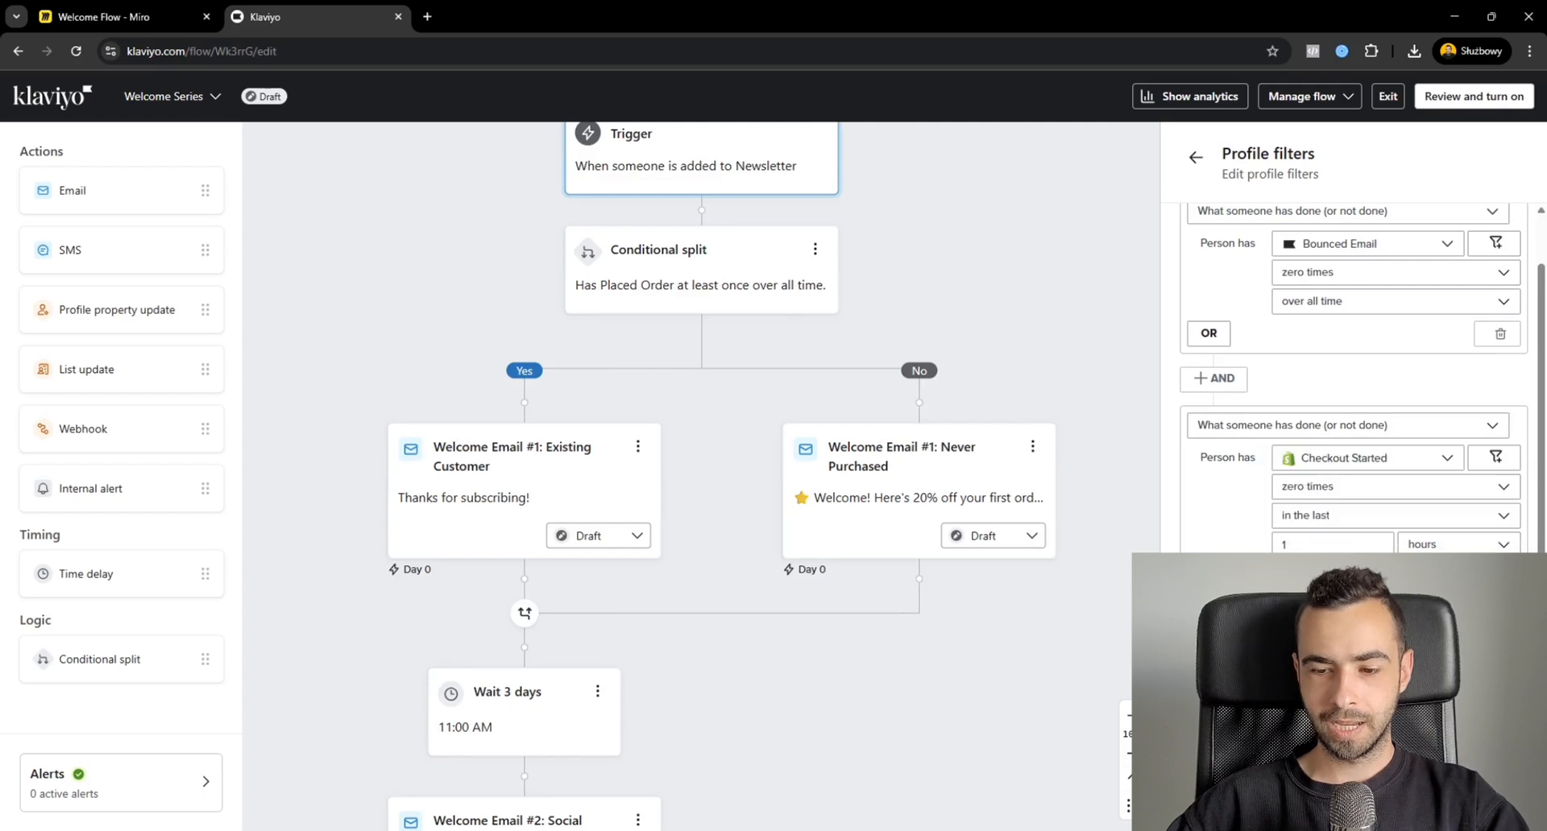
{"action": "scroll", "coordinate": [1356, 580], "scroll_direction": "down", "scroll_amount": 2}
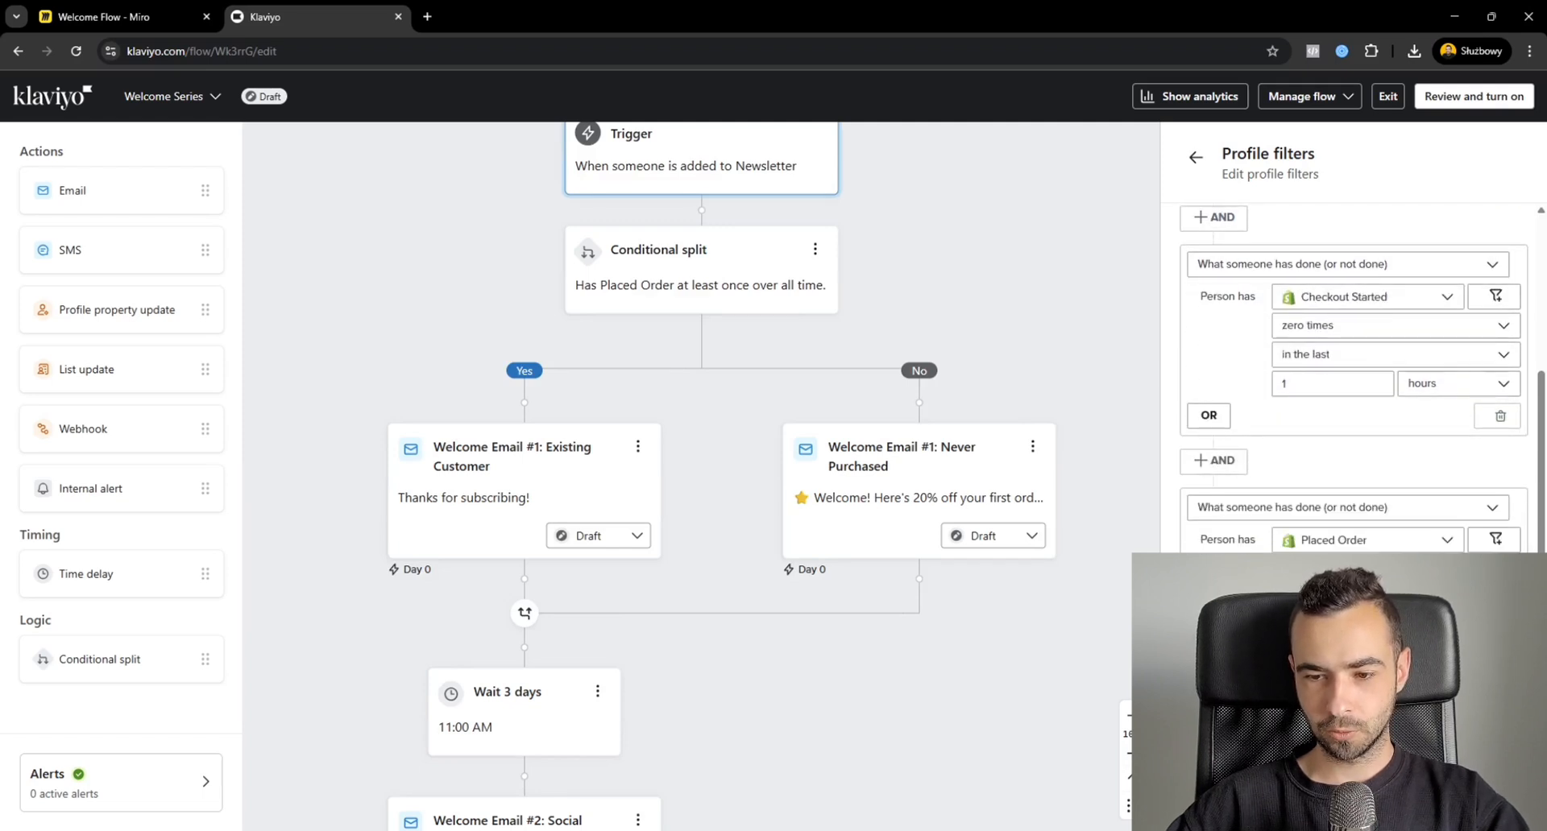
{"action": "scroll", "coordinate": [1353, 379], "scroll_direction": "up", "scroll_amount": 1}
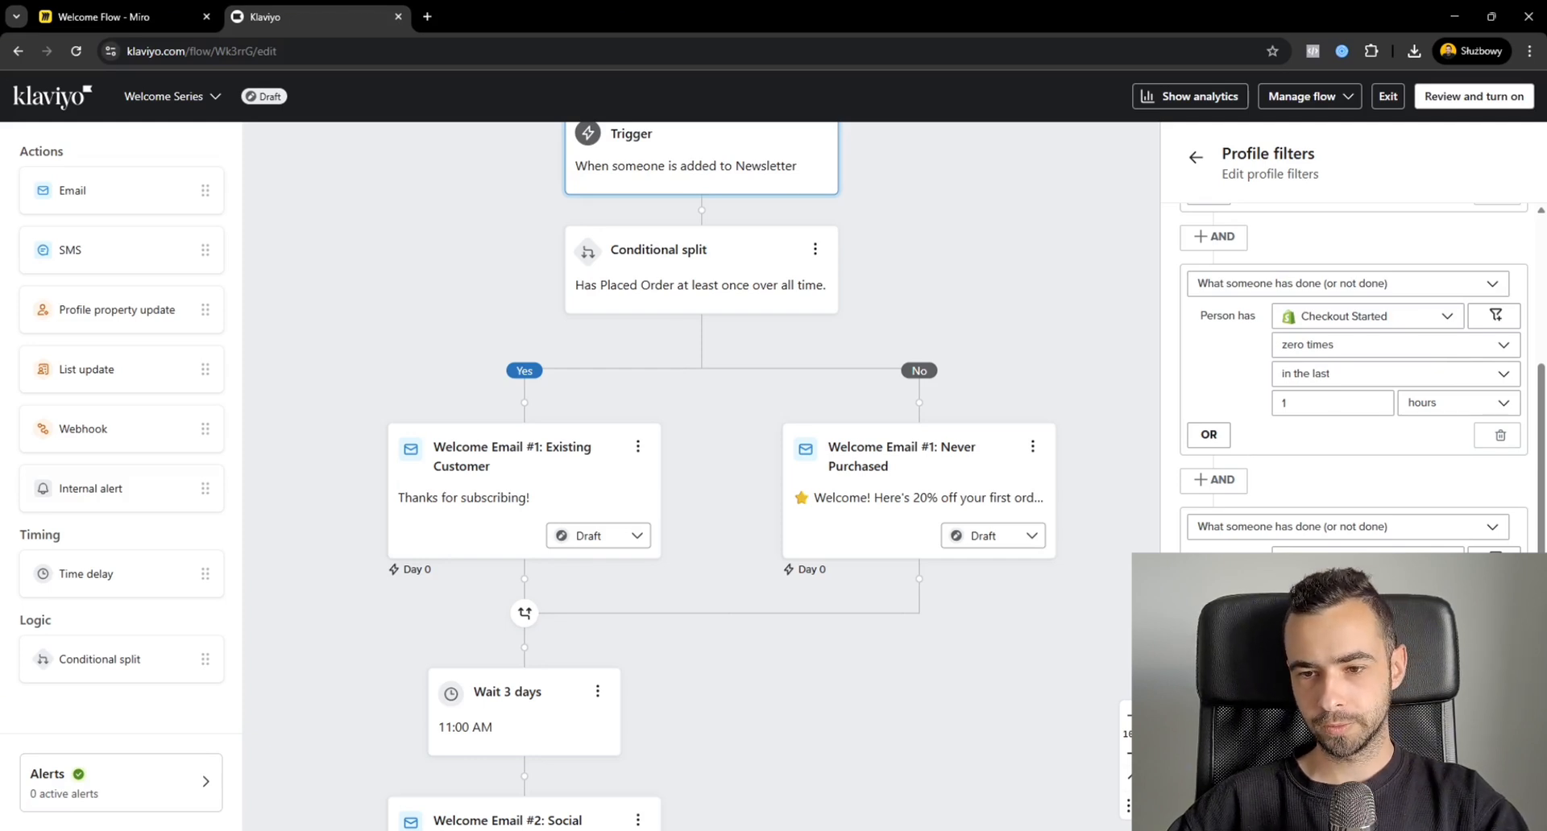
{"action": "scroll", "coordinate": [1354, 379], "scroll_direction": "down", "scroll_amount": 2}
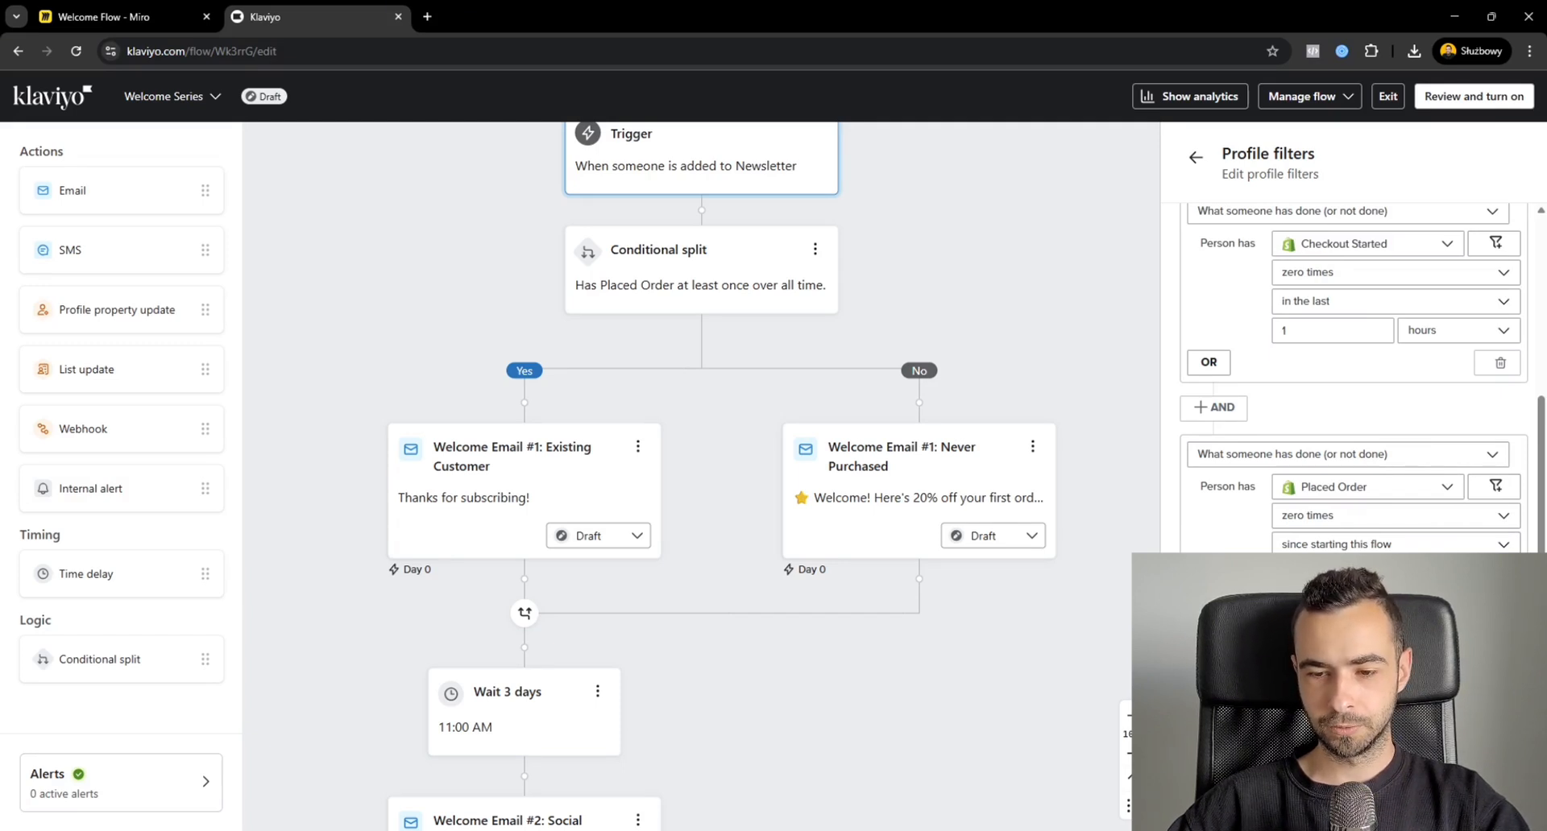
Try adding a fourth profile filter condition with Placed Order zero times.
{"action": "left_click", "coordinate": [1354, 455]}
{"action": "left_click", "coordinate": [1362, 419]}
{"action": "left_click", "coordinate": [1360, 486]}
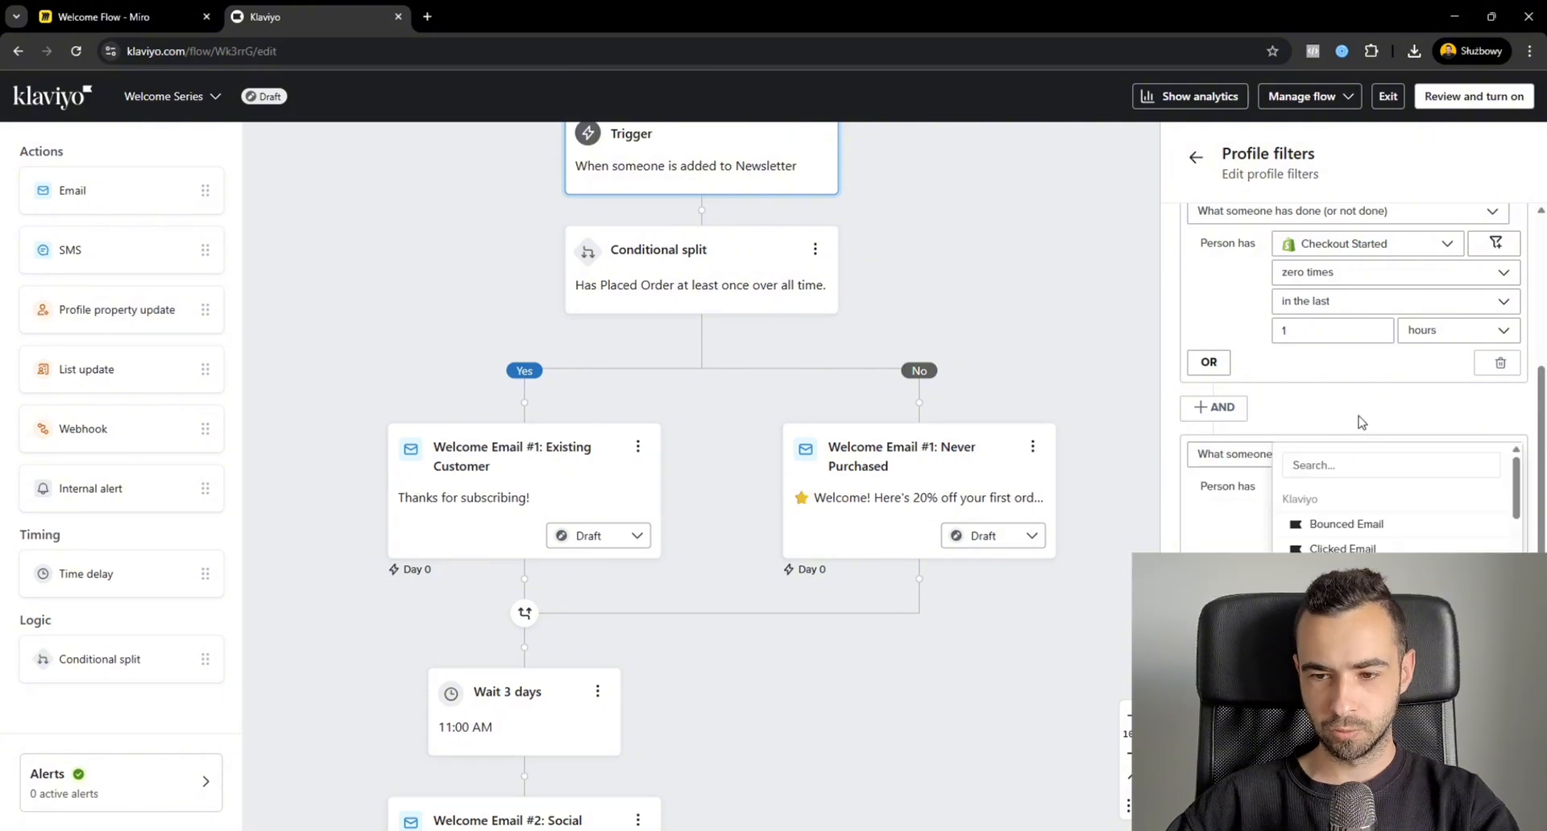
{"action": "type", "text": "pl"}
{"action": "left_click", "coordinate": [1341, 526]}
{"action": "left_click", "coordinate": [1344, 518]}
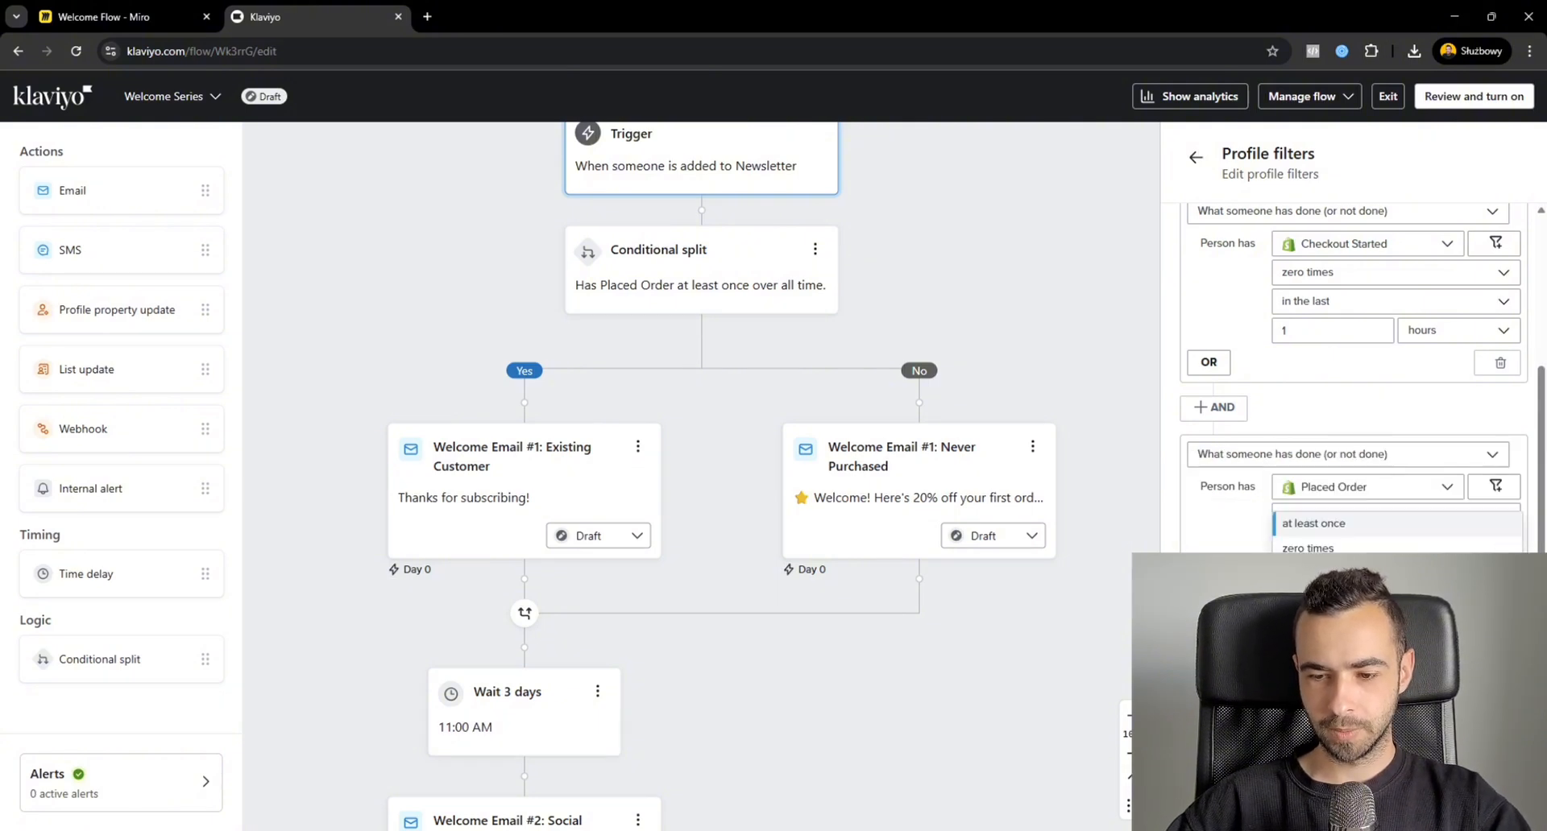
{"action": "left_click", "coordinate": [1308, 548]}
{"action": "scroll", "coordinate": [1354, 387], "scroll_direction": "down", "scroll_amount": 2}
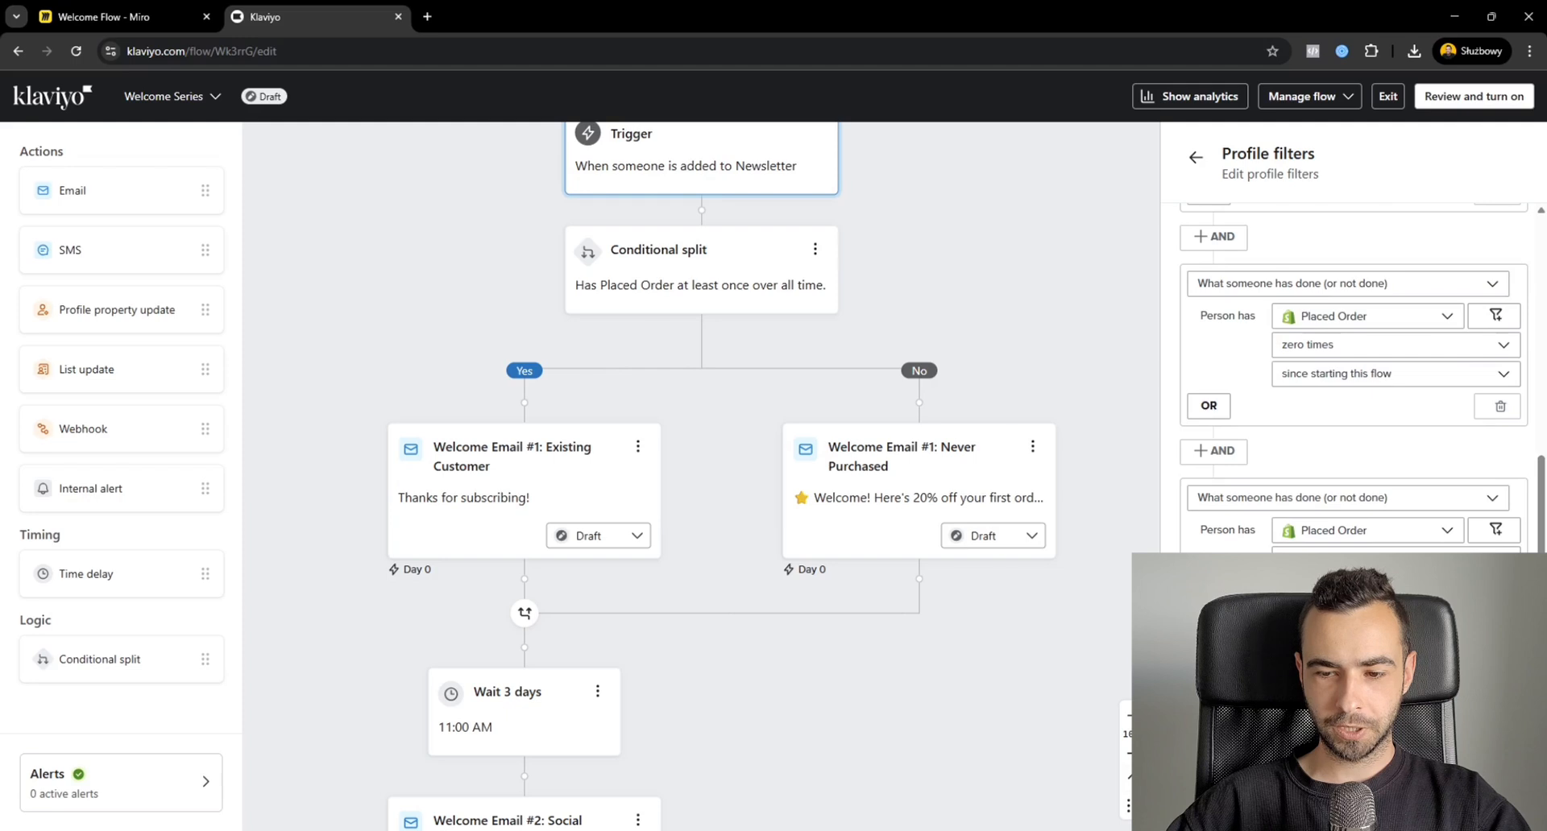
Save the trigger's profile filters for Bounced Email, Checkout Started and Placed Order.
{"action": "scroll", "coordinate": [1353, 371], "scroll_direction": "up", "scroll_amount": 1}
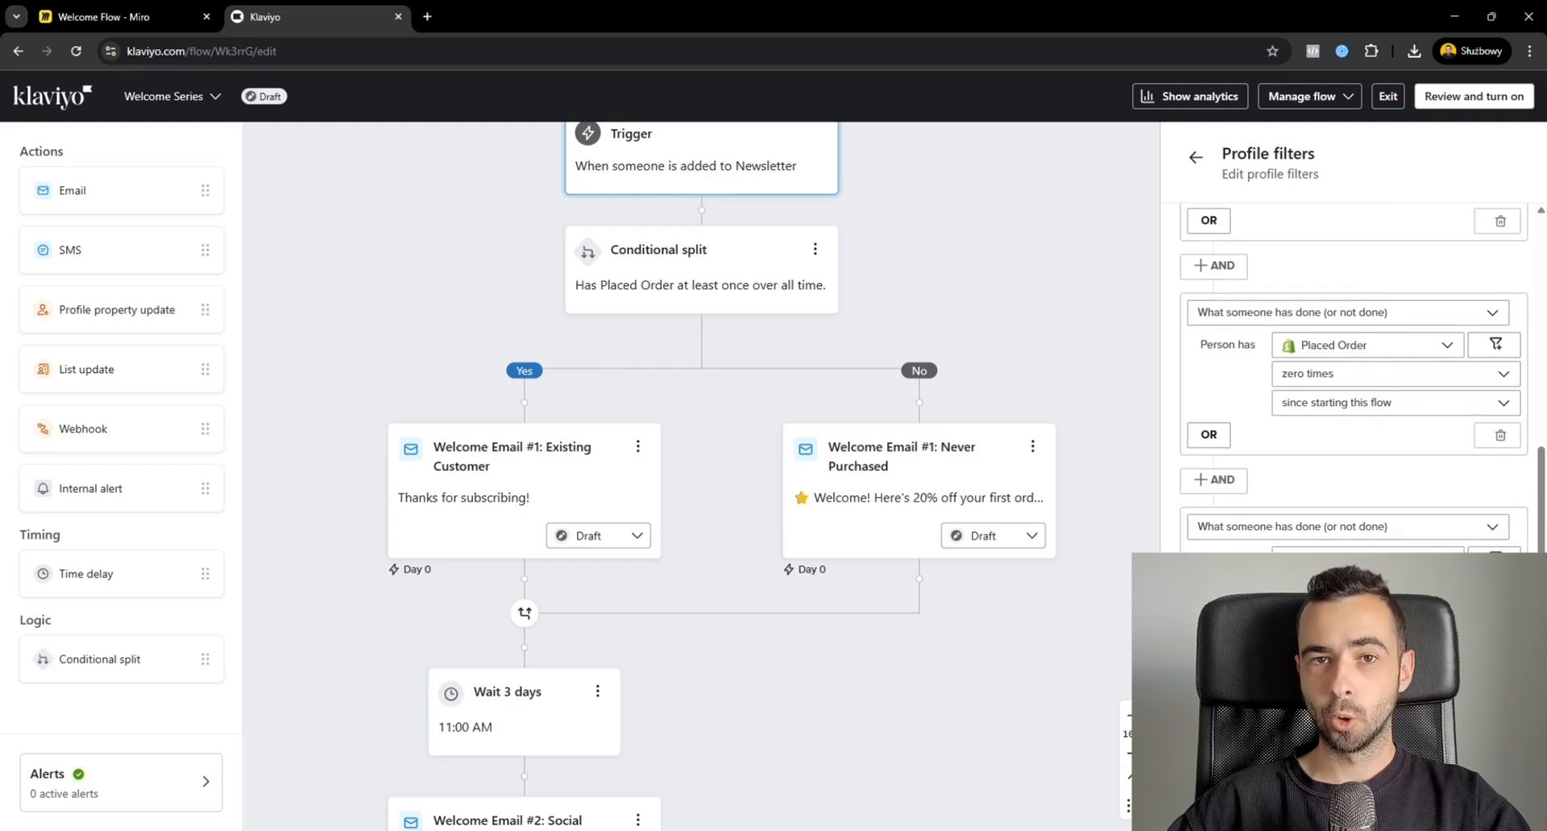
{"action": "scroll", "coordinate": [1305, 339], "scroll_direction": "up", "scroll_amount": 3}
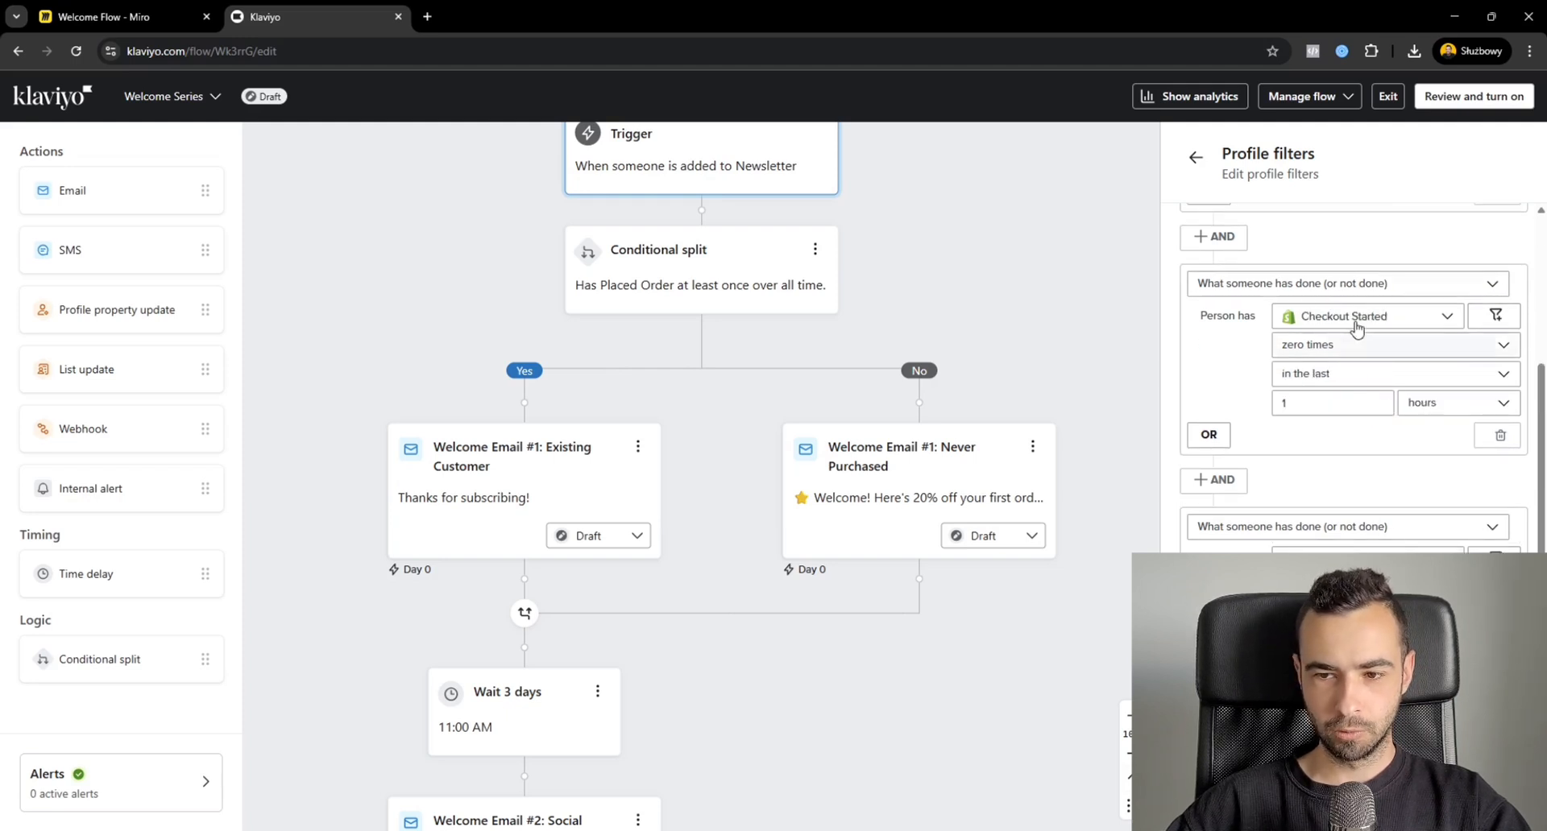
{"action": "left_click", "coordinate": [1504, 806]}
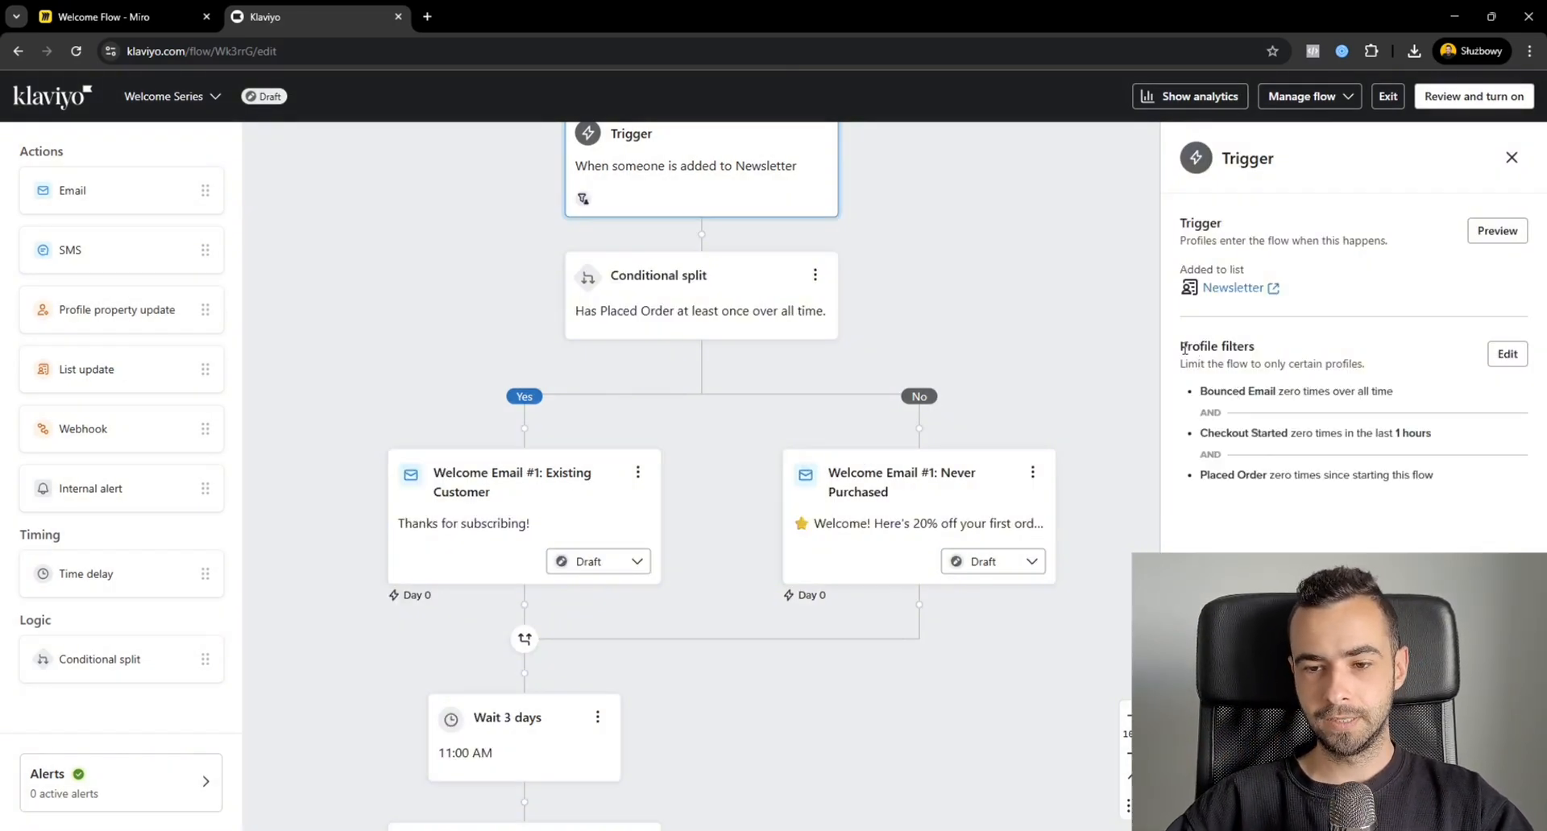
Review the trigger's profile filters and the details of the Existing Customer and Social Media emails.
{"action": "left_click_drag", "start_coordinate": [1181, 347], "coordinate": [1259, 353]}
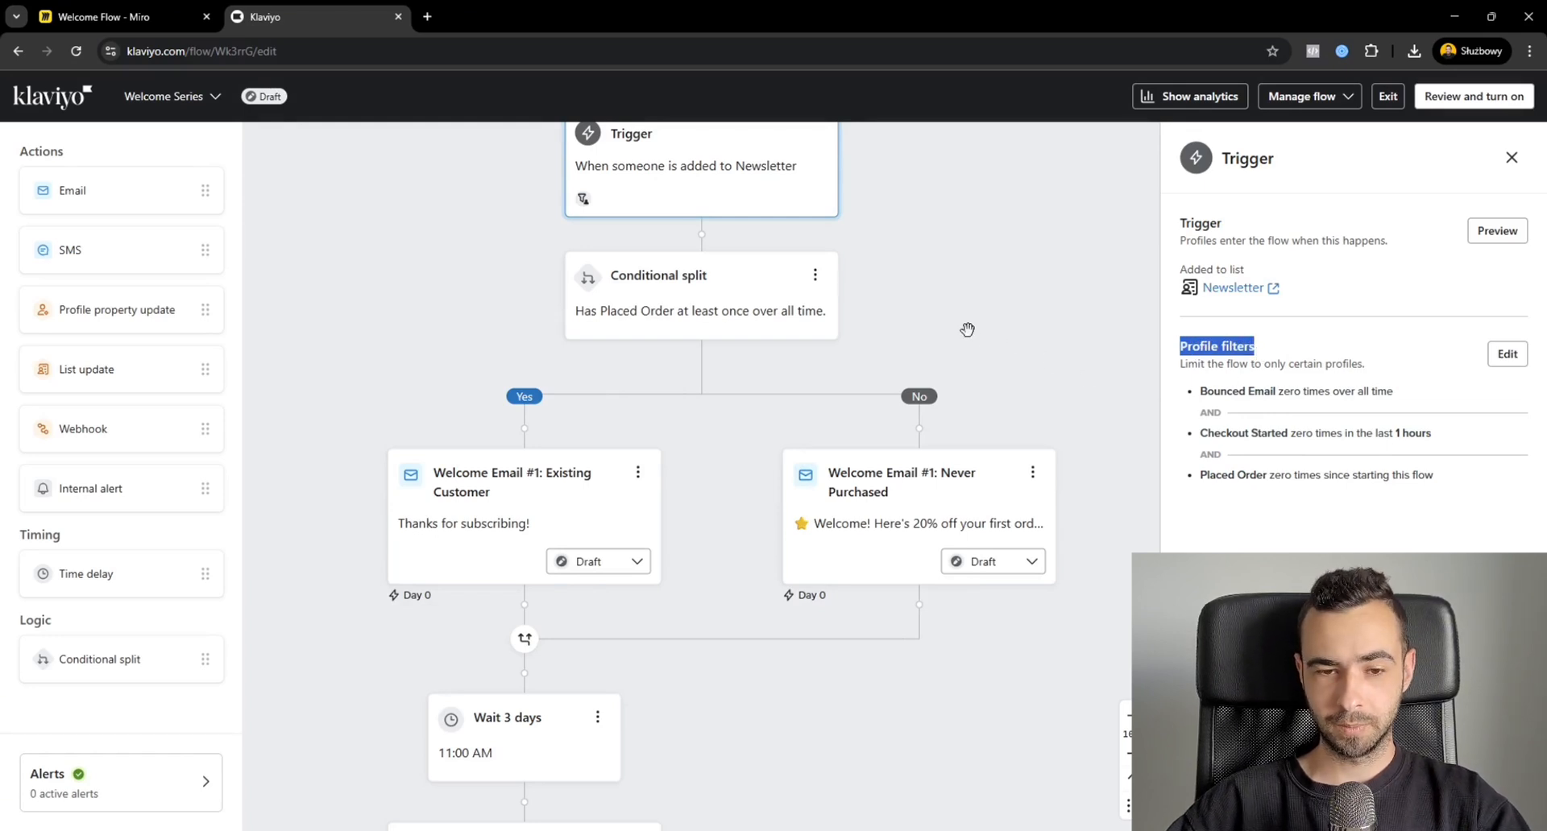
{"action": "scroll", "coordinate": [946, 310], "scroll_direction": "down", "scroll_amount": 5}
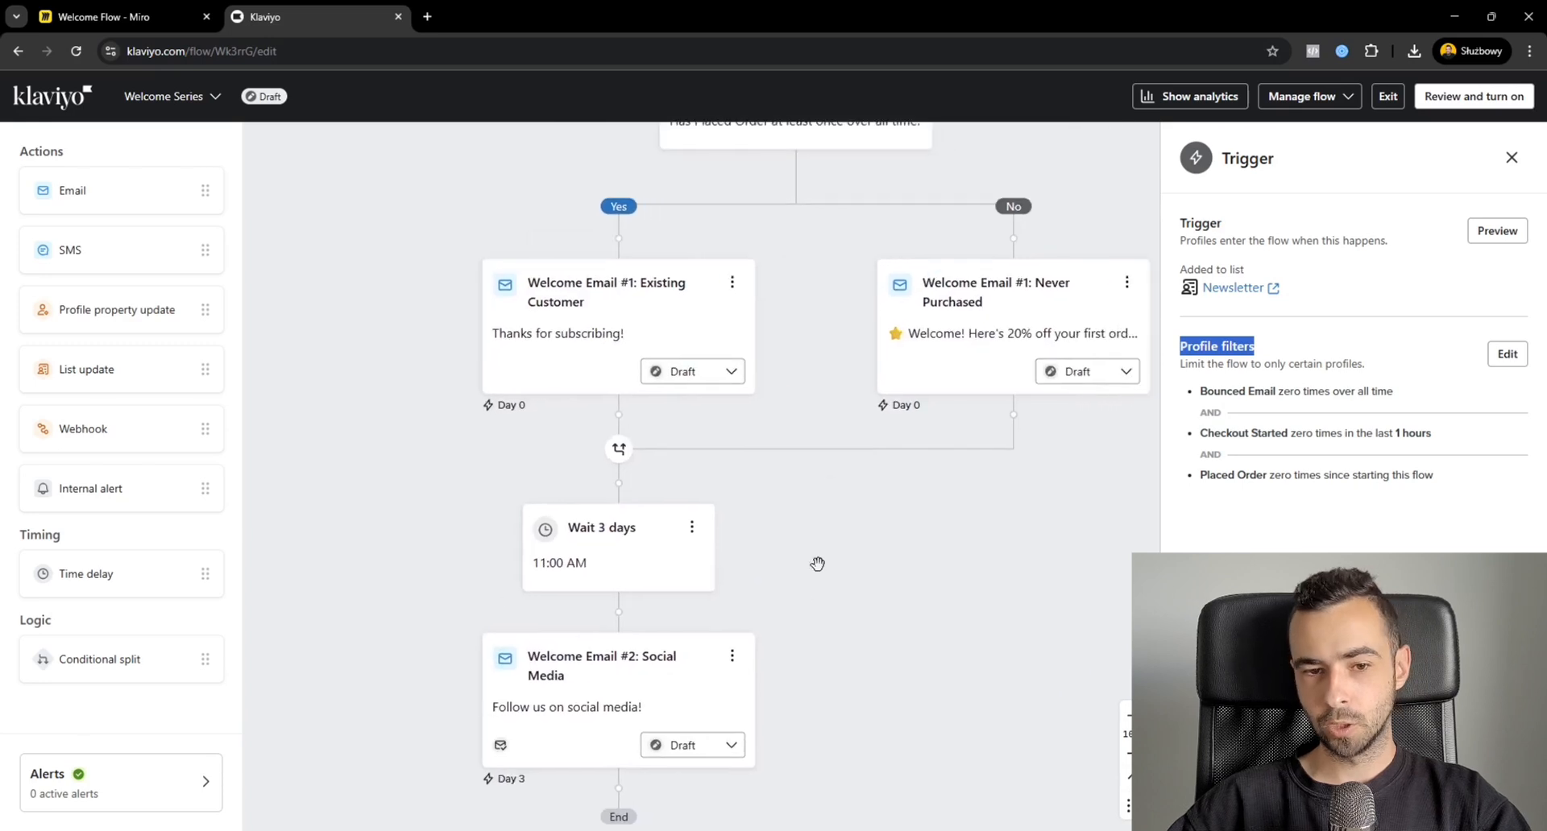
{"action": "left_click", "coordinate": [626, 307]}
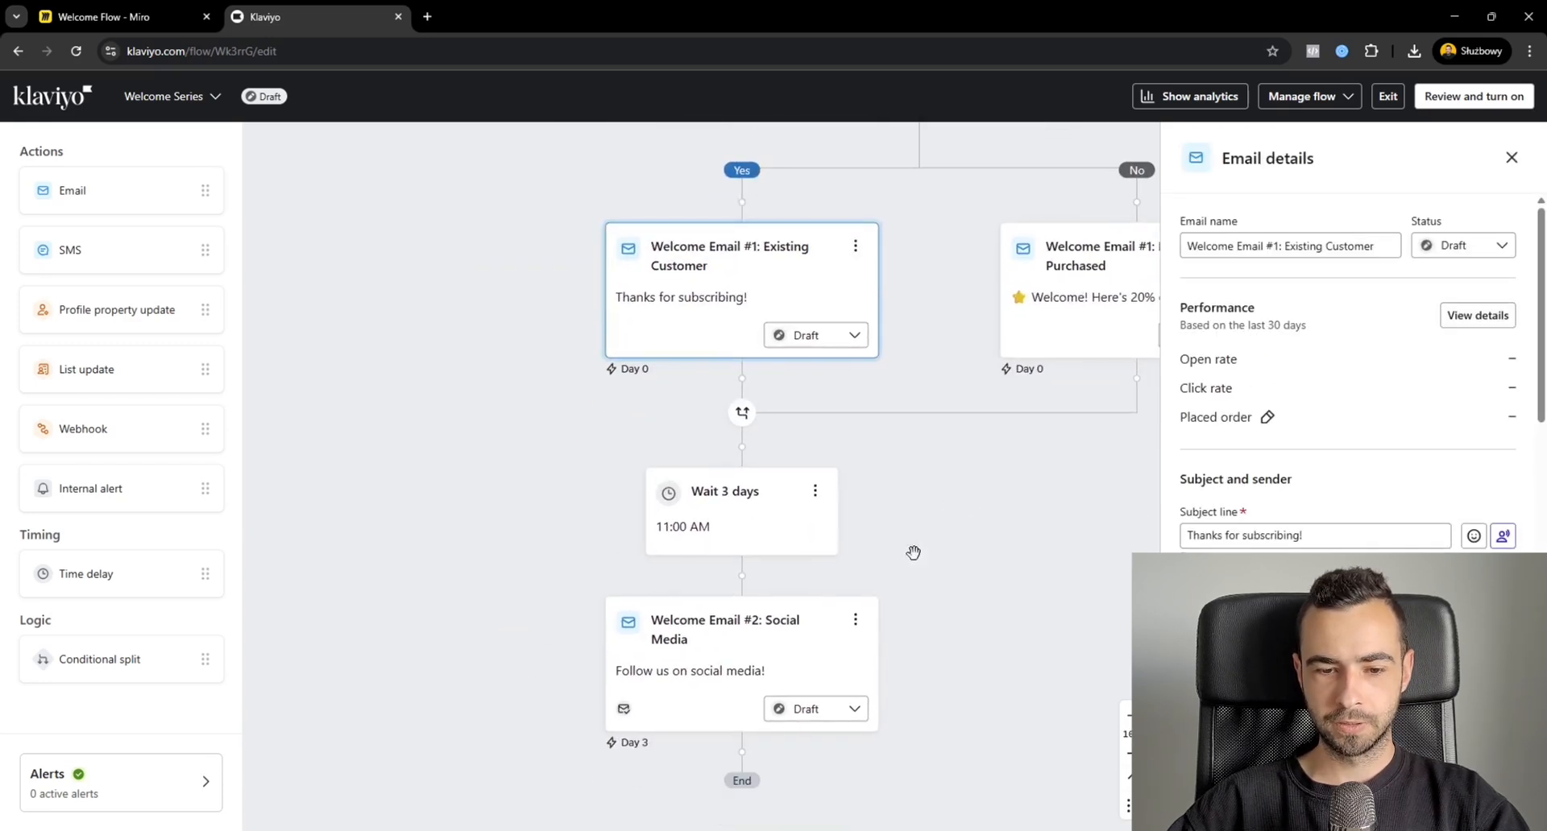
{"action": "left_click", "coordinate": [709, 642]}
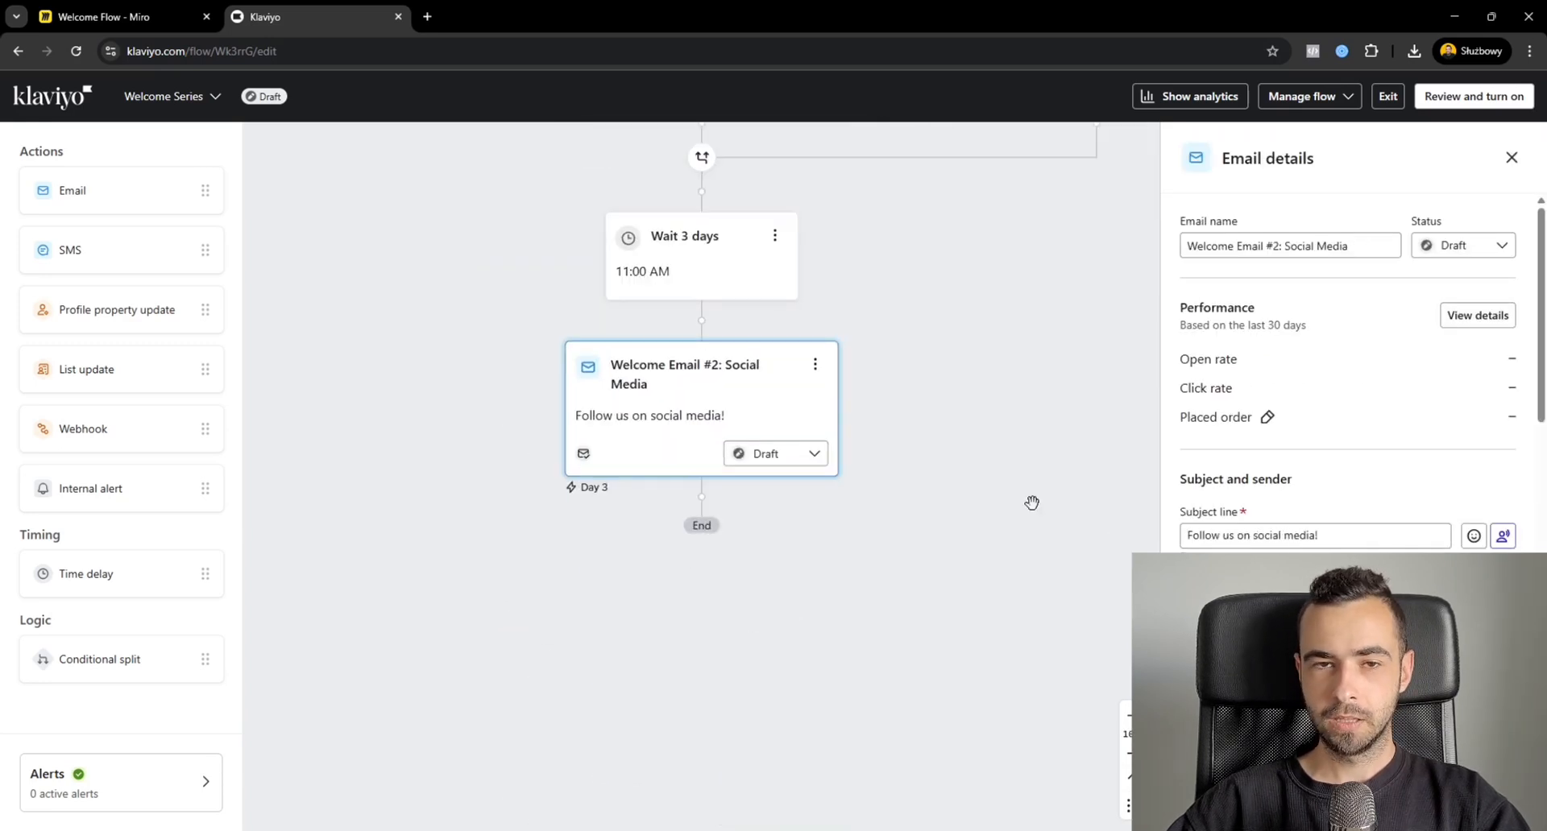
{"action": "scroll", "coordinate": [1032, 503], "scroll_direction": "up", "scroll_amount": 5}
{"action": "left_click", "coordinate": [915, 154]}
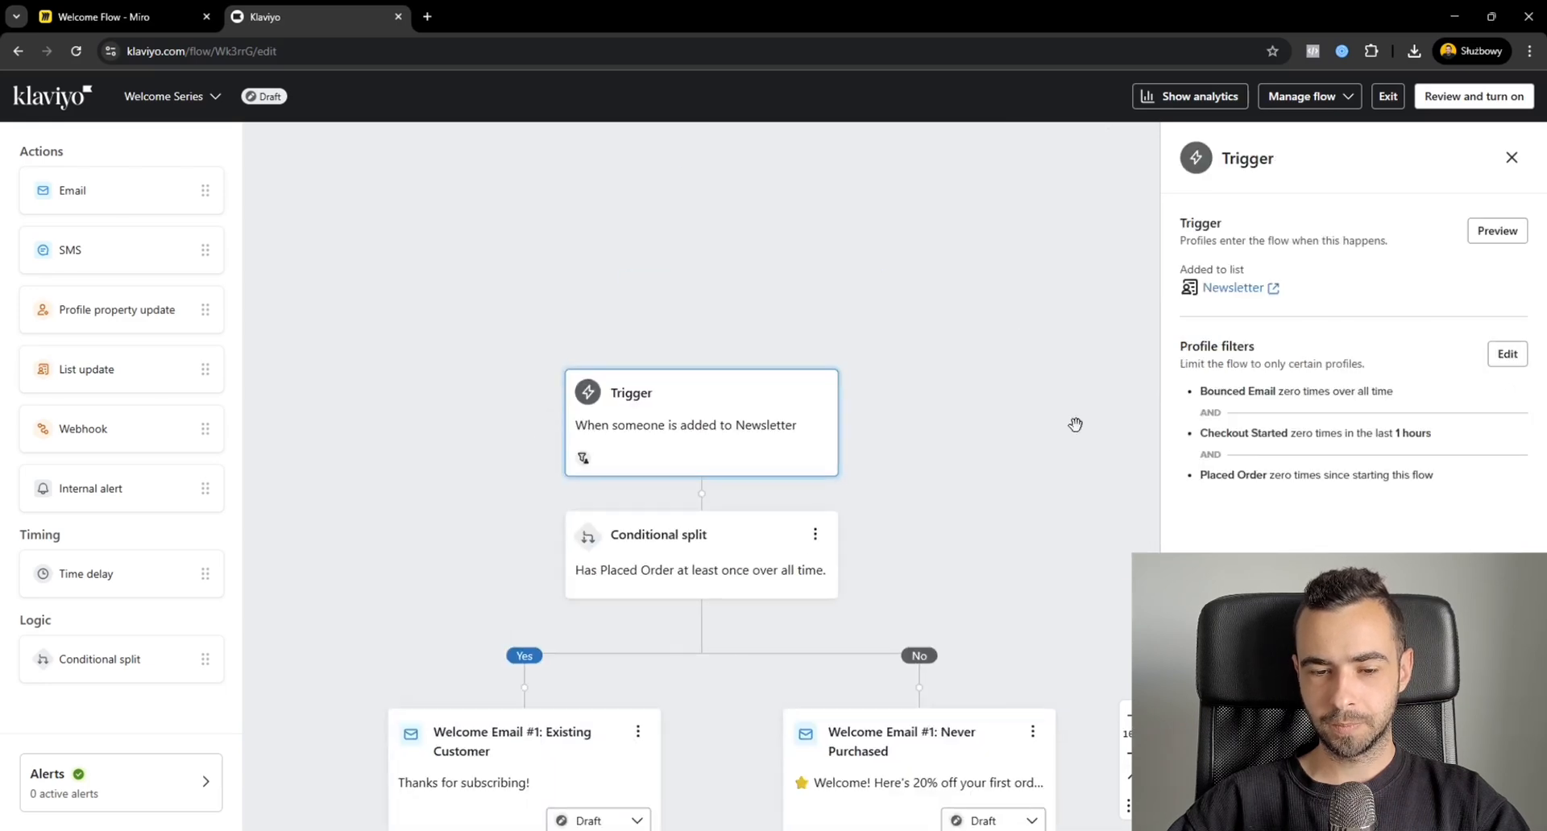
Check the Existing Customer email, the time delay's settings and the trigger's filter conditions against the flow layout.
{"action": "scroll", "coordinate": [1076, 425], "scroll_direction": "down", "scroll_amount": 10}
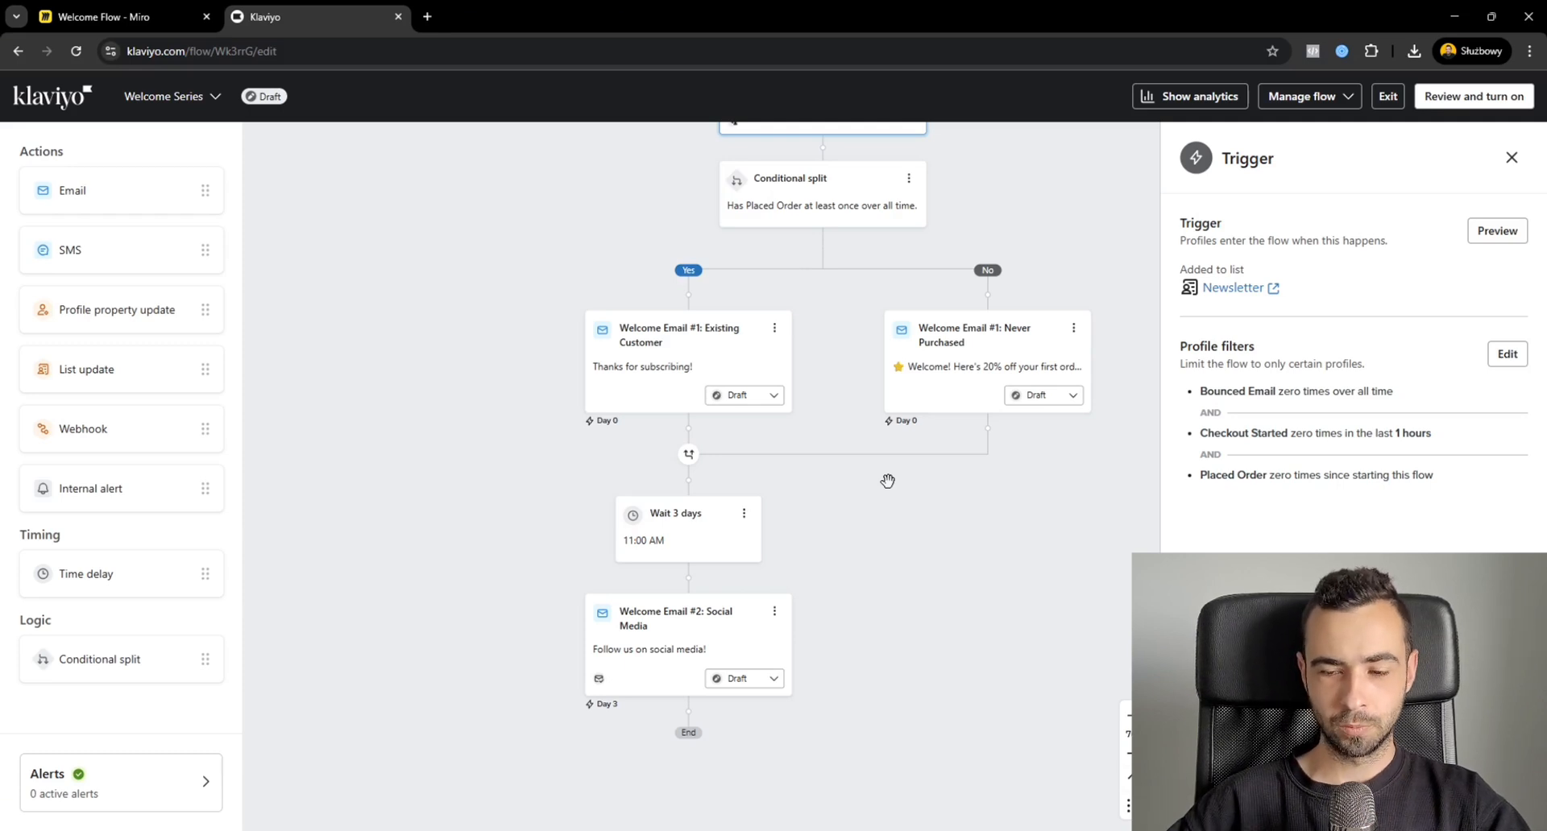
{"action": "left_click_drag", "start_coordinate": [1433, 479], "coordinate": [1208, 474]}
{"action": "left_click", "coordinate": [1217, 483]}
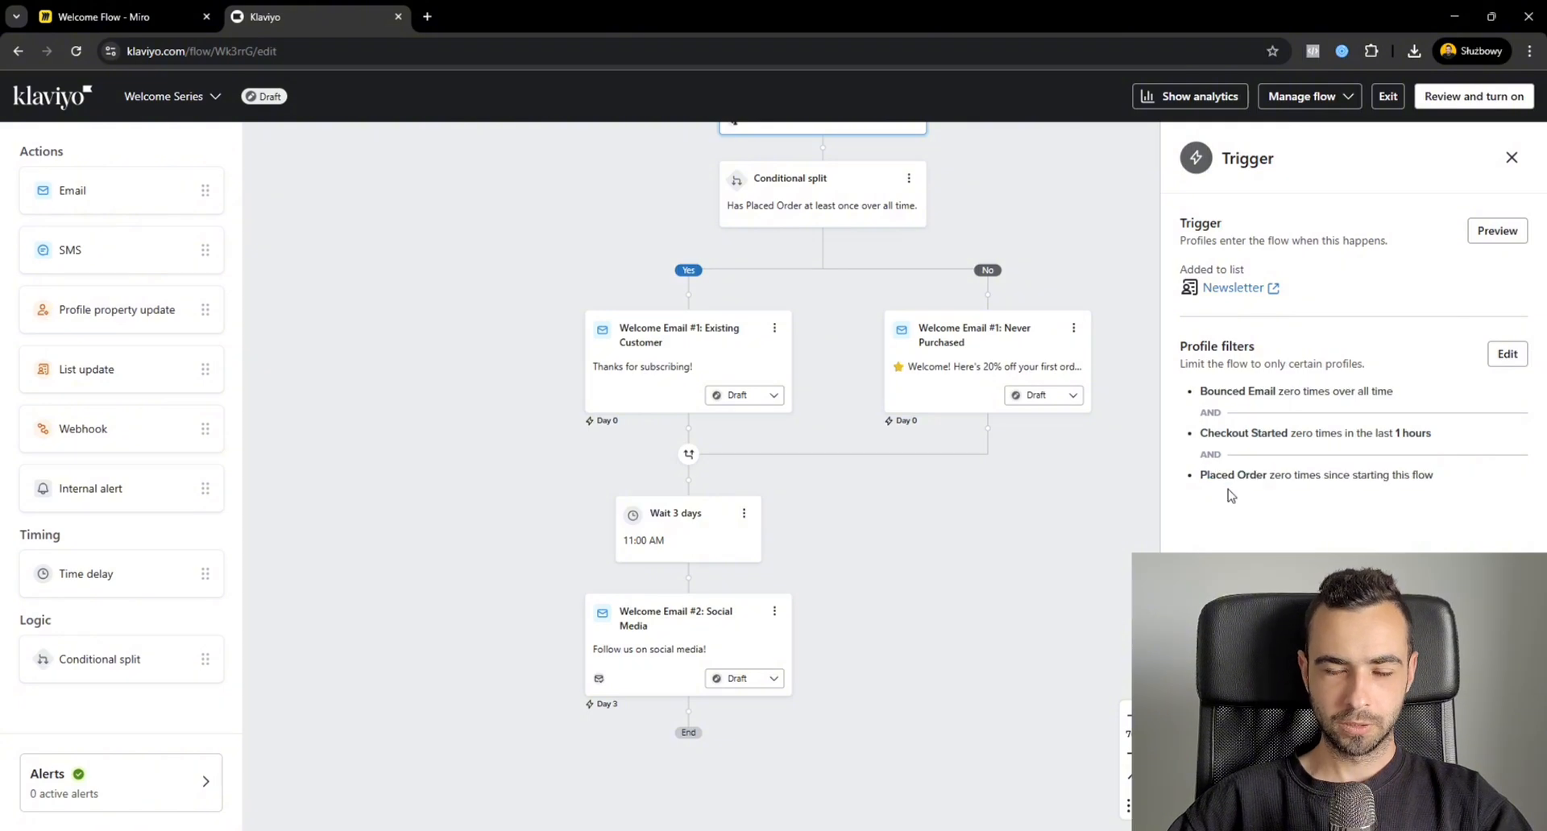
{"action": "left_click", "coordinate": [670, 336]}
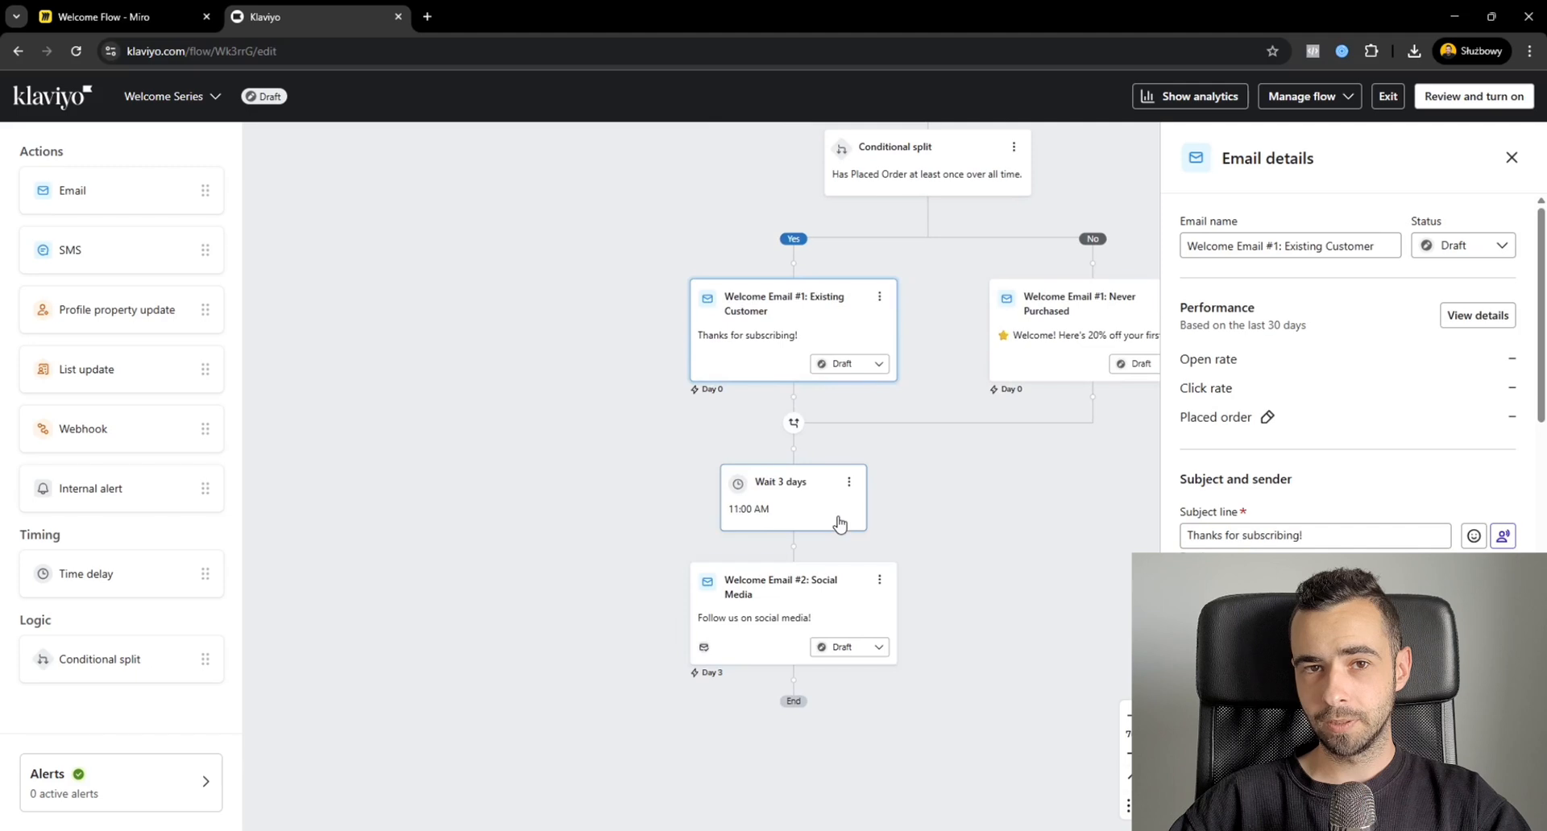
{"action": "left_click", "coordinate": [839, 523]}
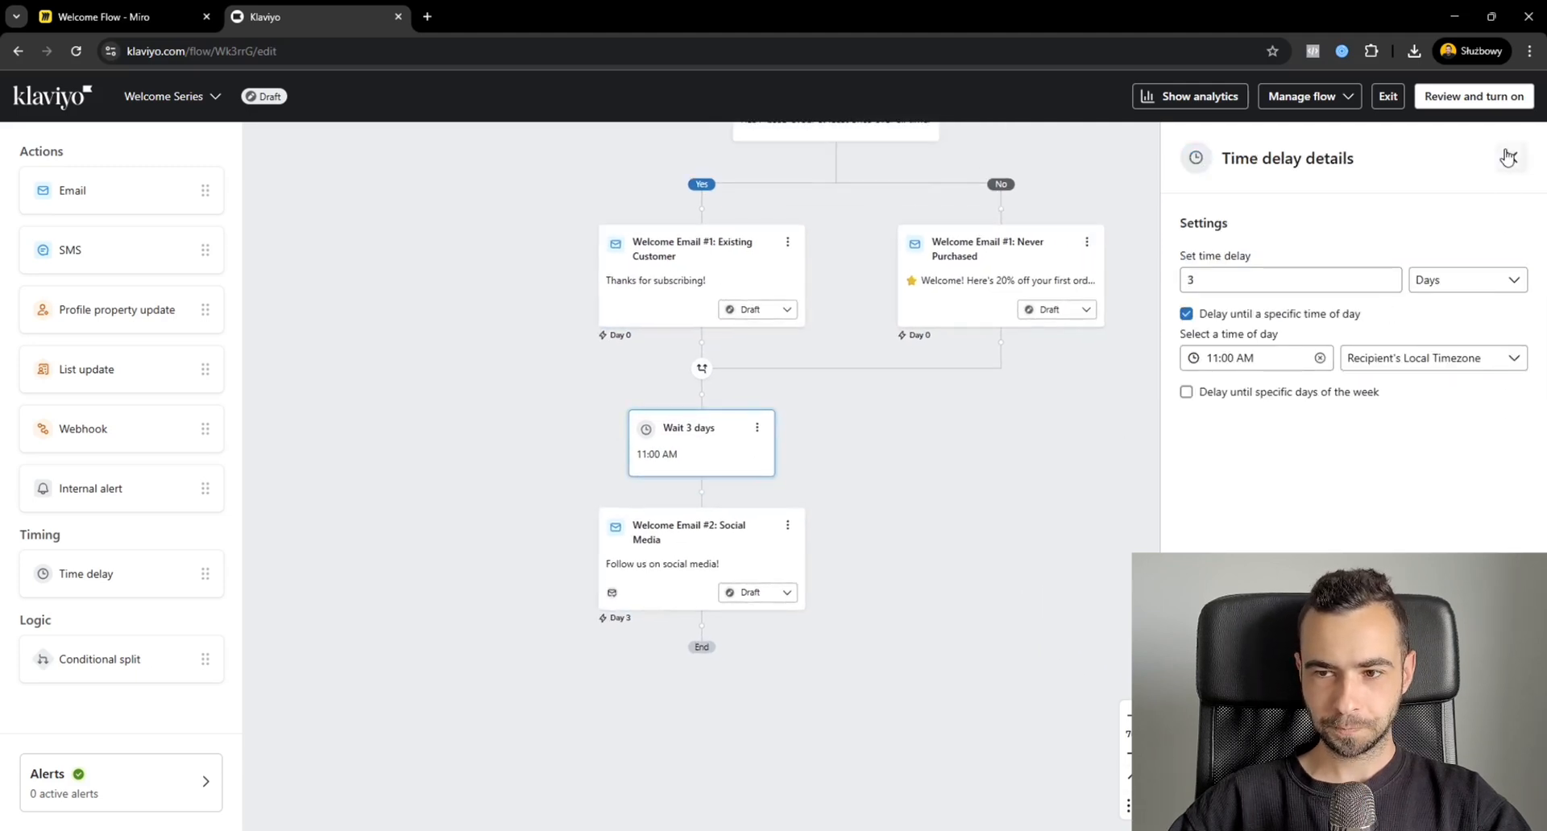
{"action": "left_click", "coordinate": [1511, 158]}
{"action": "left_click", "coordinate": [818, 382]}
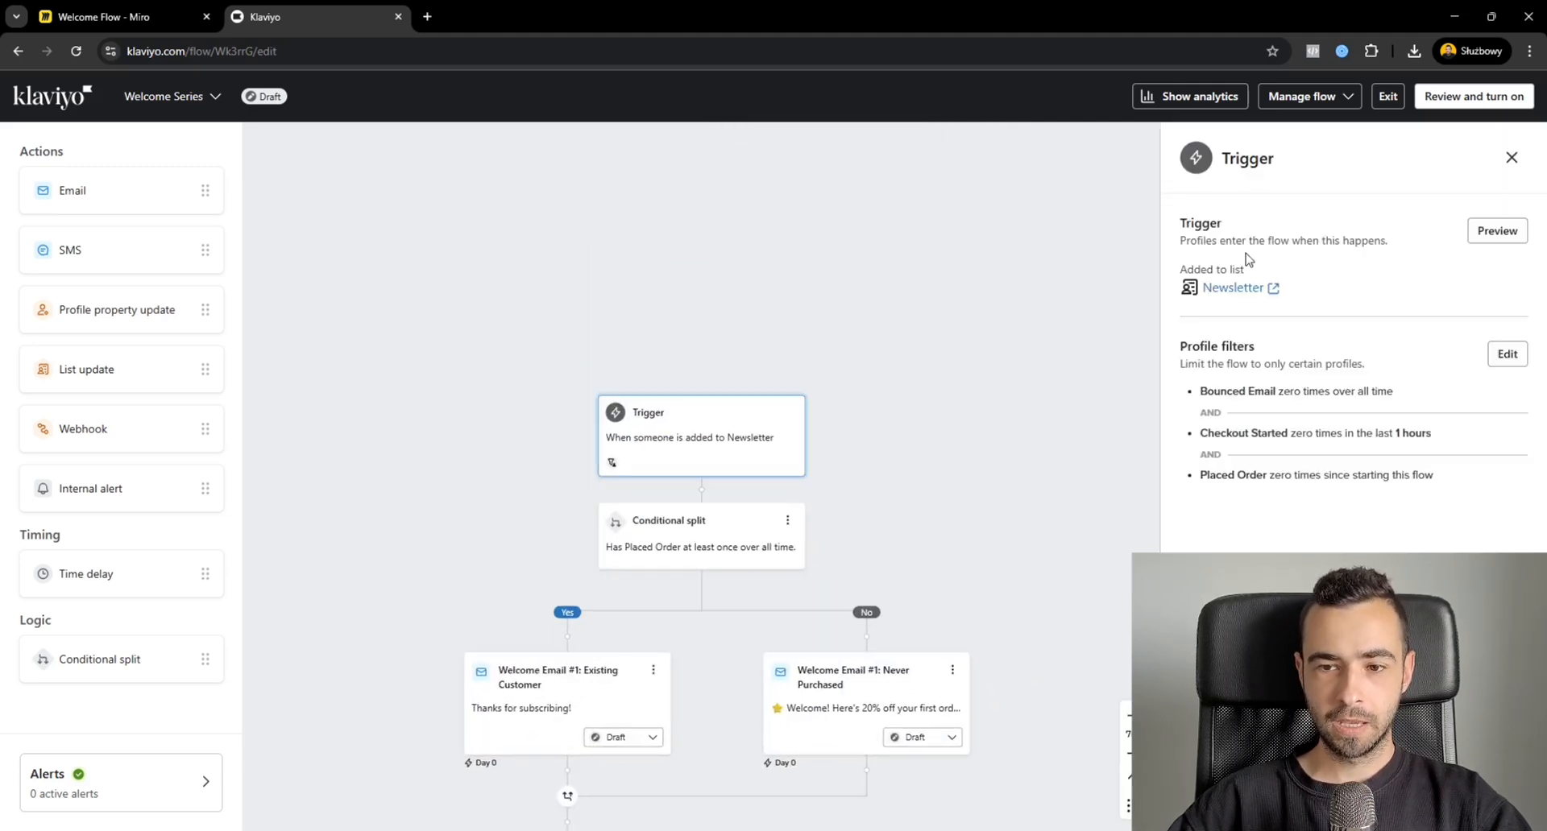
{"action": "left_click_drag", "start_coordinate": [1437, 477], "coordinate": [1187, 346]}
{"action": "left_click", "coordinate": [1512, 158]}
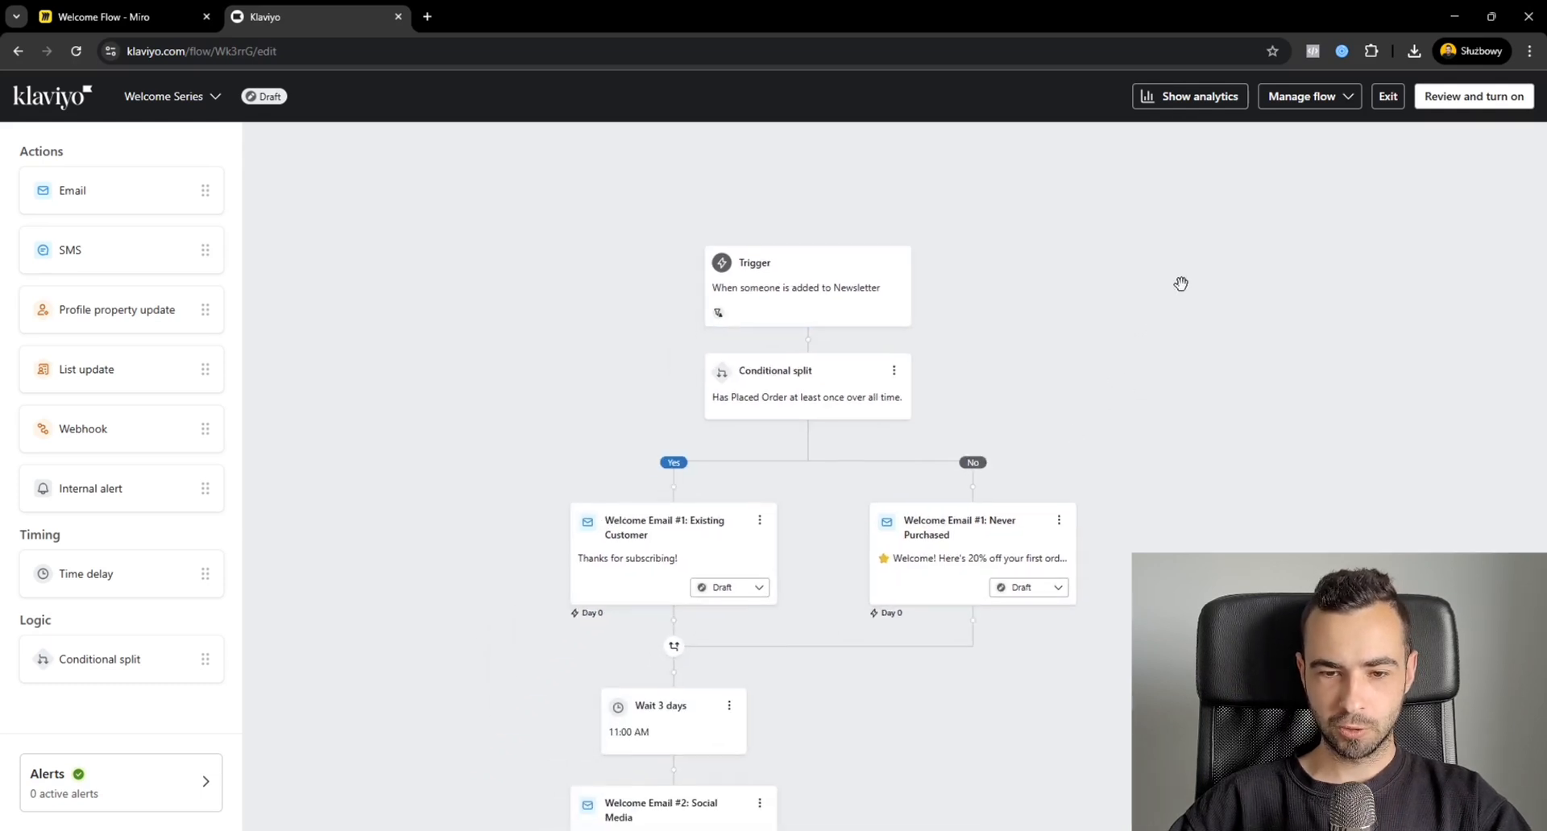
Delete the conditional split below the trigger together with its No path.
{"action": "left_click", "coordinate": [895, 374]}
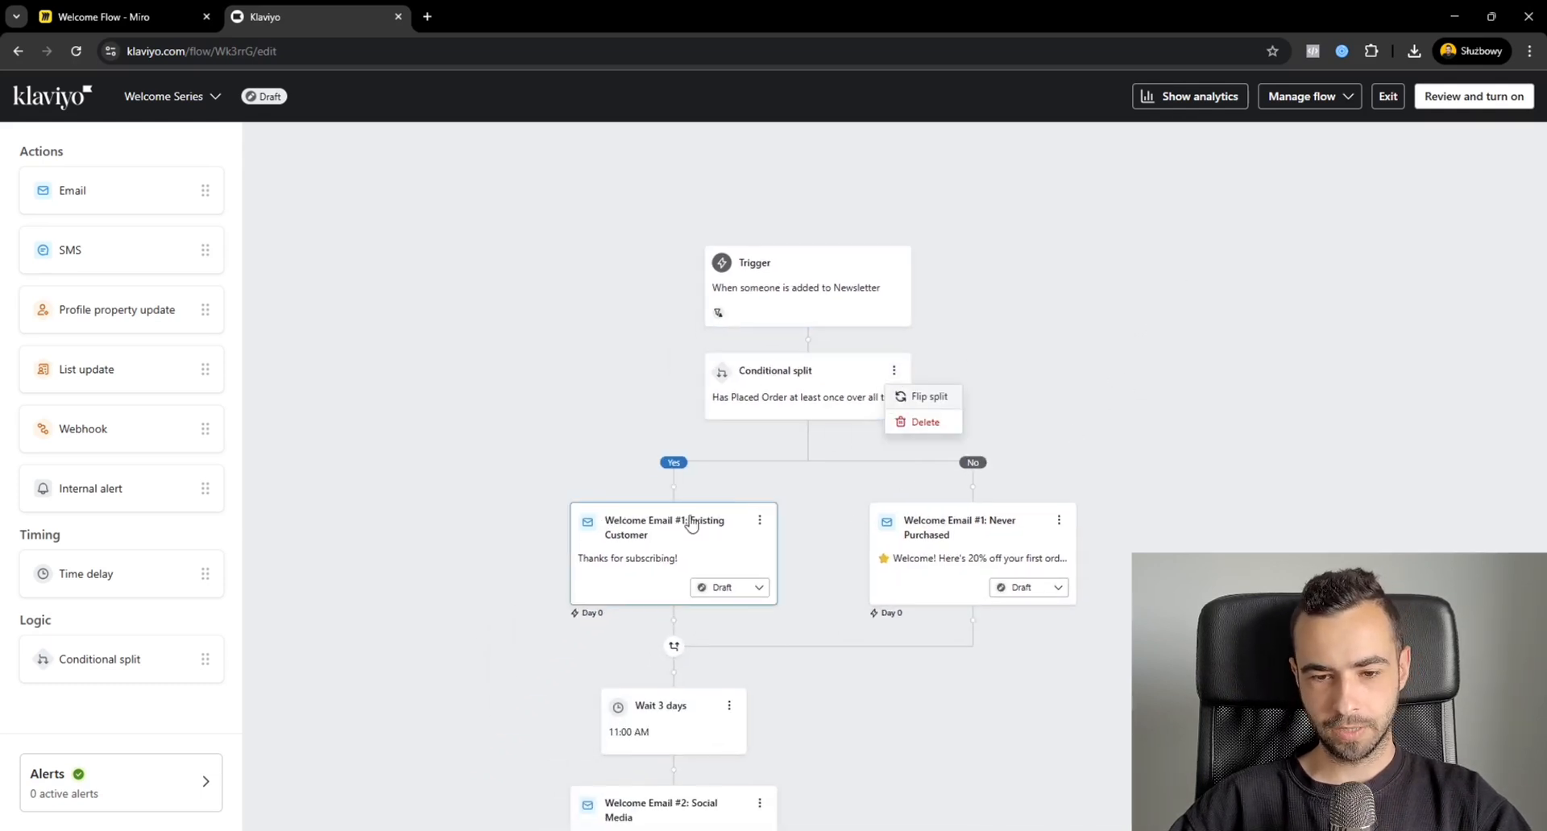
{"action": "left_click", "coordinate": [923, 422]}
{"action": "left_click", "coordinate": [821, 452]}
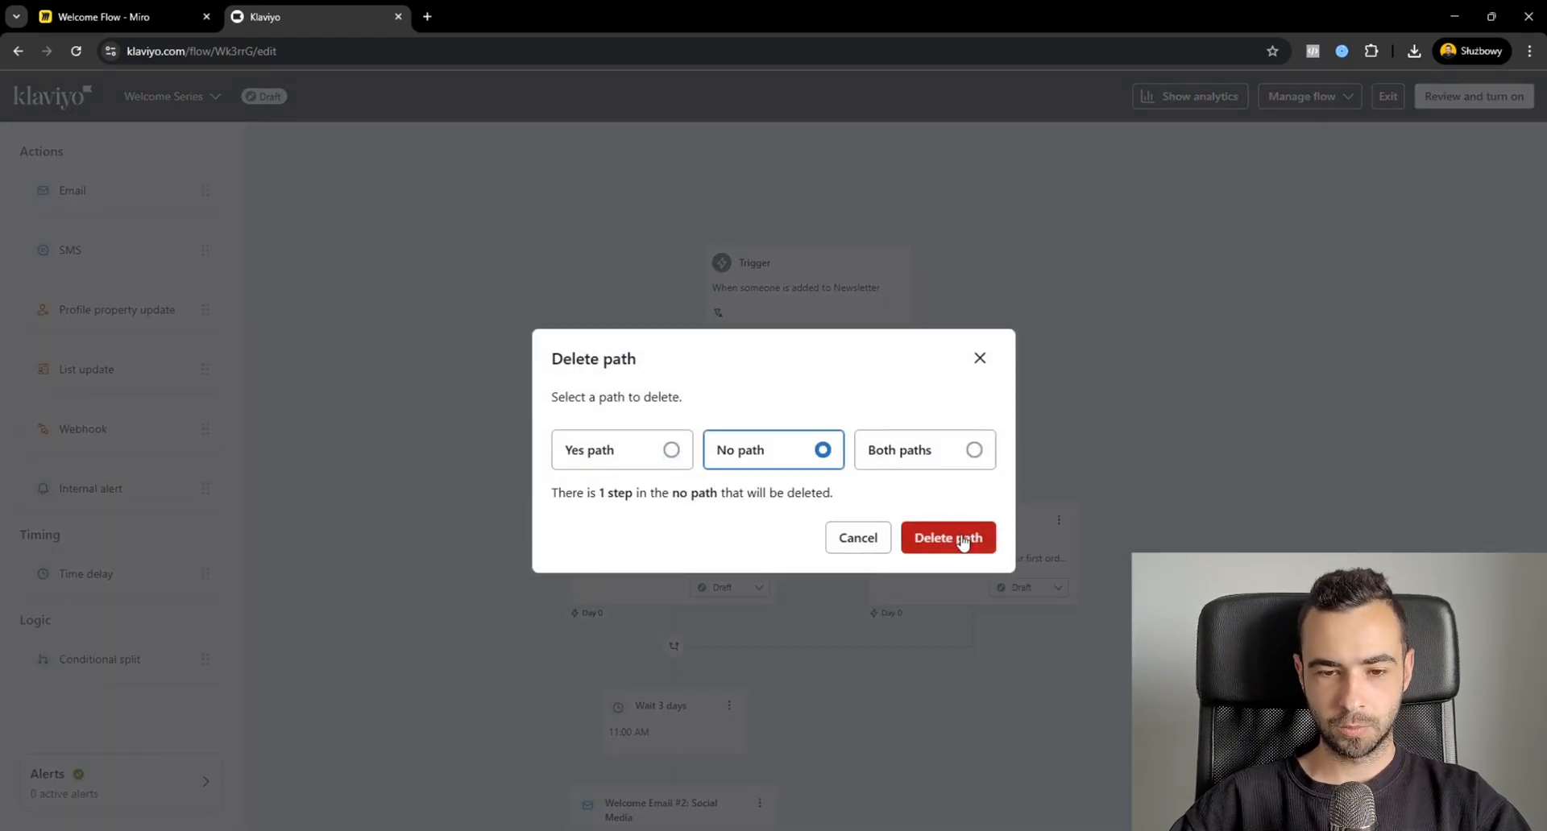
{"action": "left_click", "coordinate": [962, 538]}
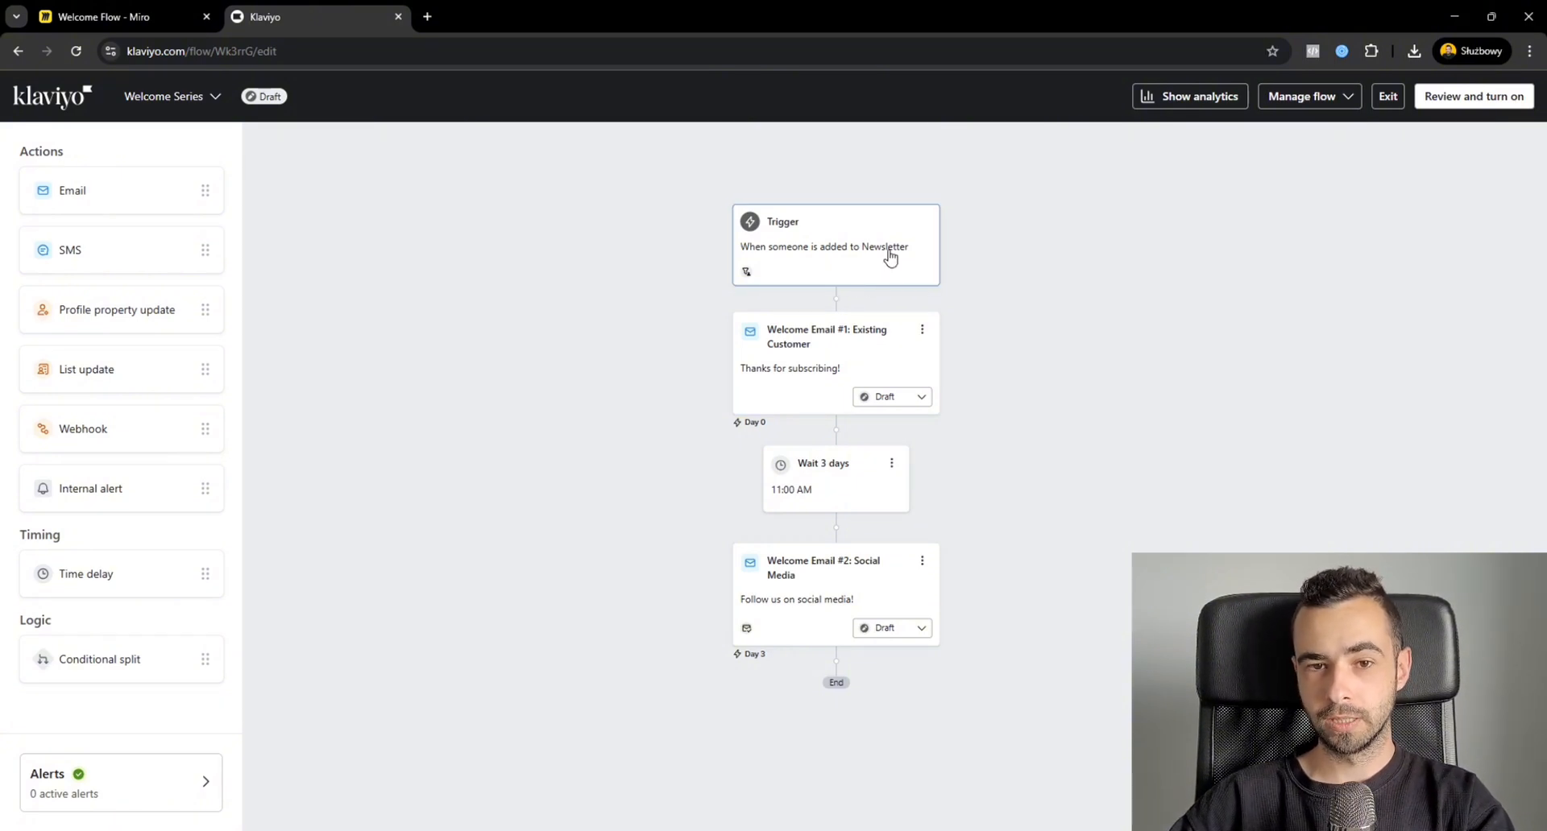
Set the delay between the two welcome emails to 12 hours, without waiting for a specific time of day.
{"action": "left_click", "coordinate": [843, 493]}
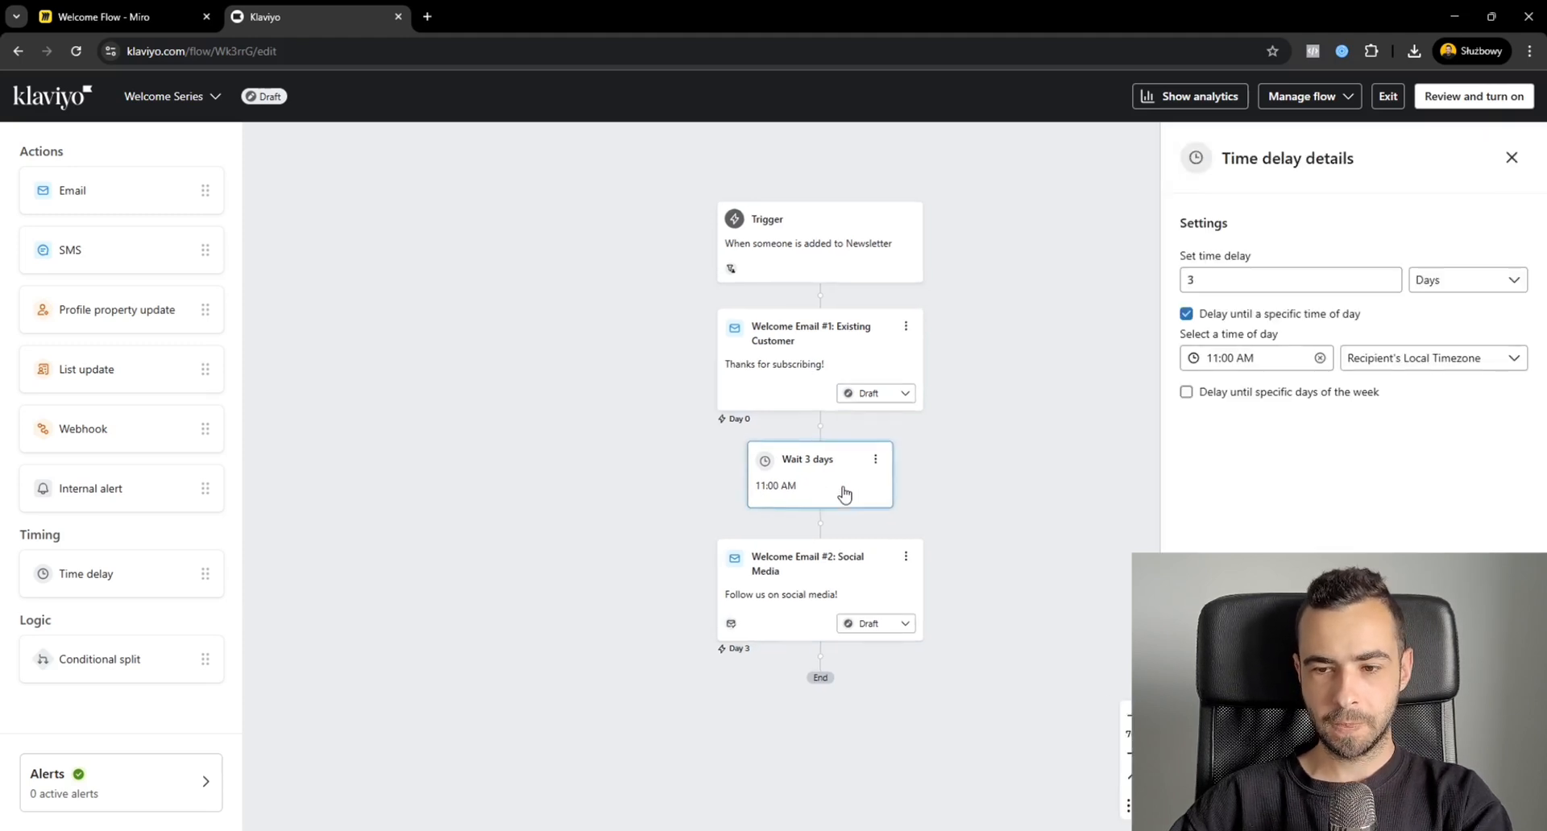
{"action": "left_click", "coordinate": [1232, 315]}
{"action": "double_click", "coordinate": [1190, 279]}
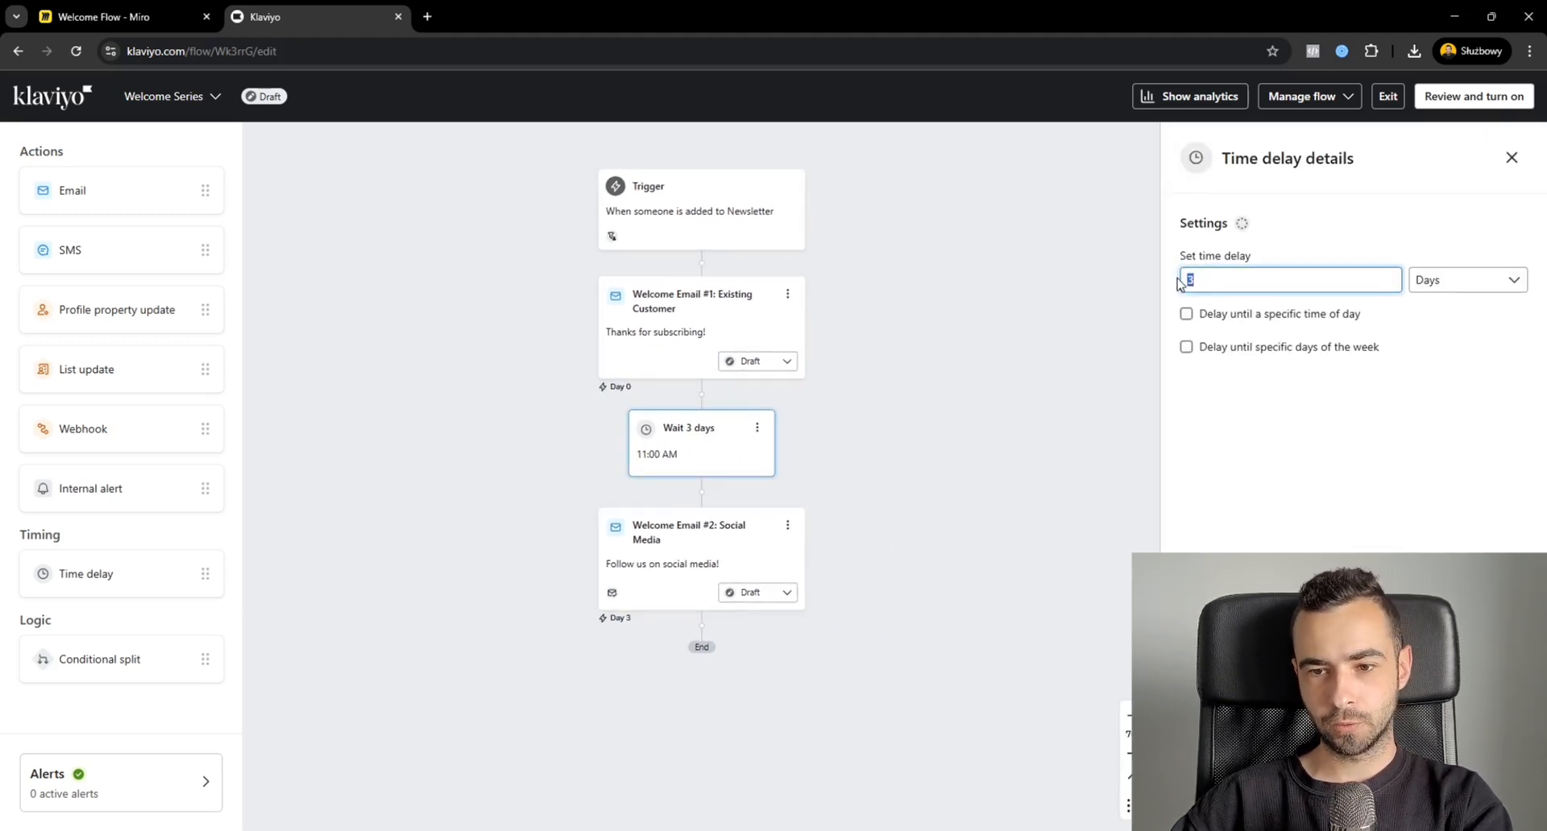
{"action": "type", "text": "1"}
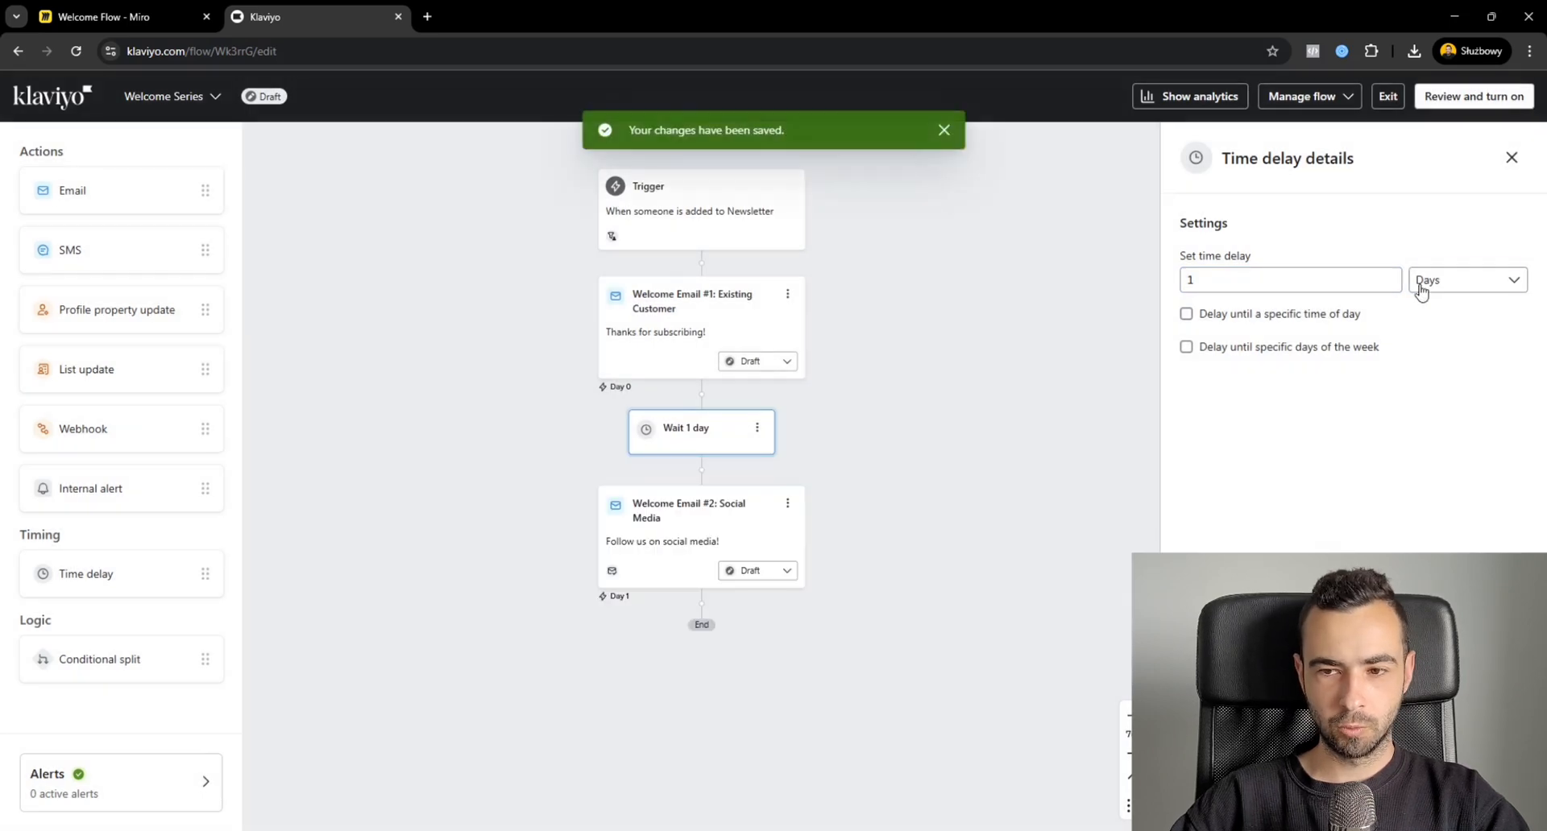
{"action": "left_click", "coordinate": [1455, 281]}
{"action": "left_click", "coordinate": [1450, 311]}
{"action": "left_click", "coordinate": [1442, 282]}
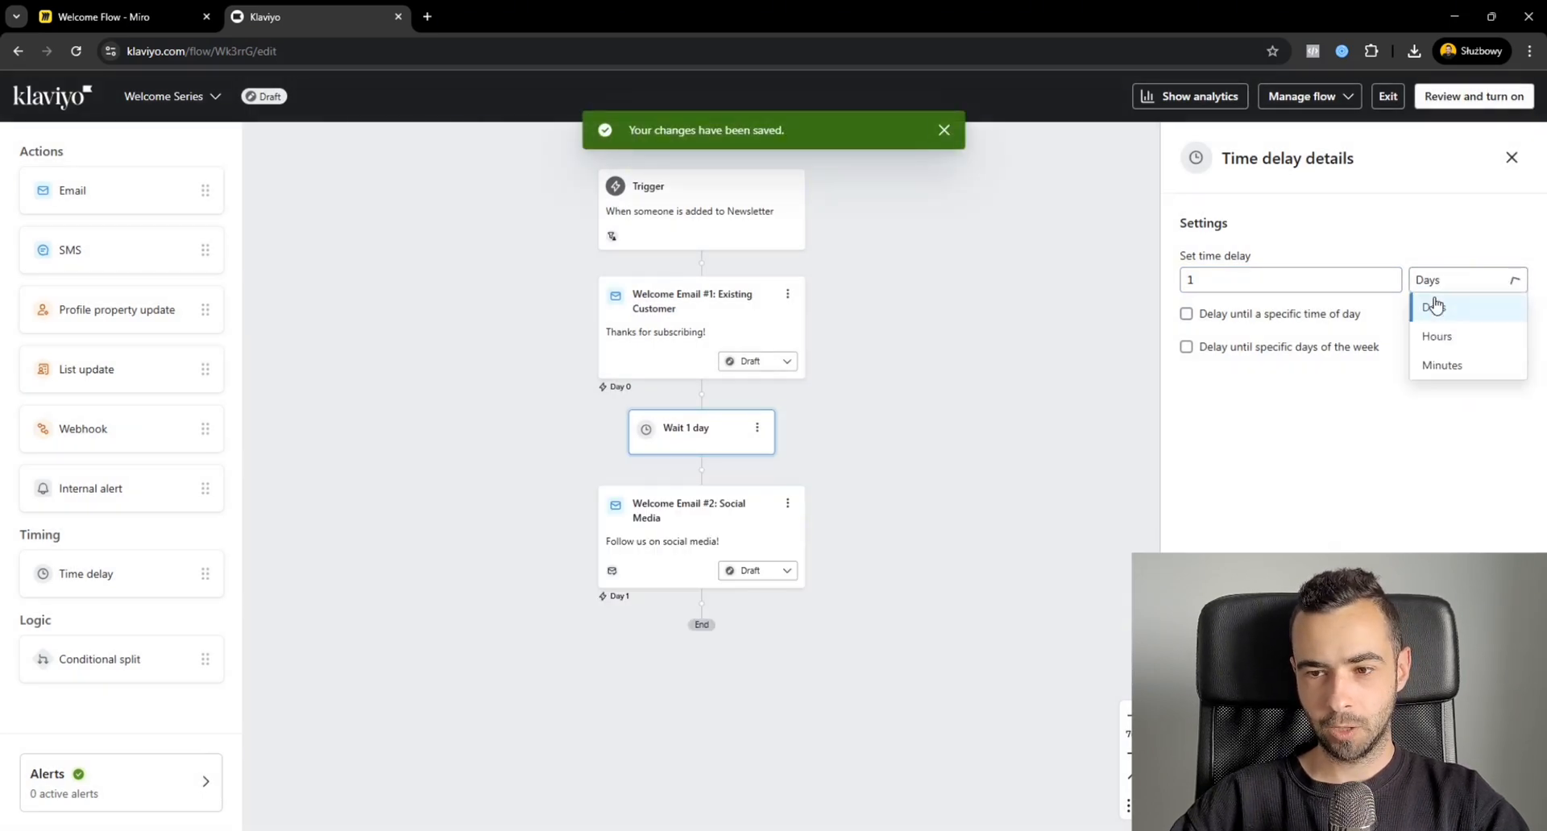
{"action": "left_click", "coordinate": [1436, 340]}
{"action": "left_click", "coordinate": [1259, 282]}
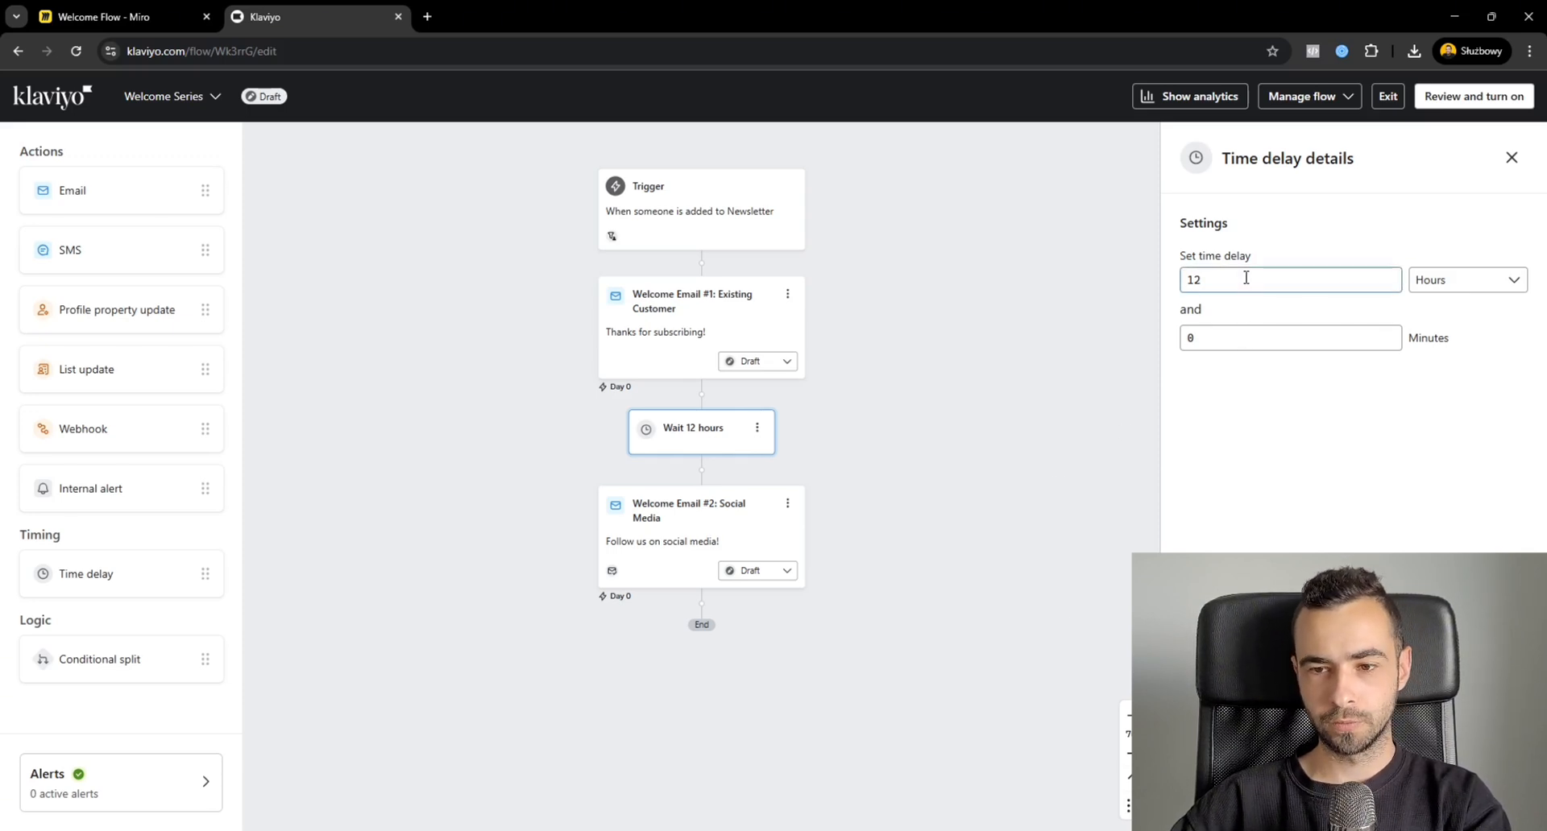
{"action": "left_click", "coordinate": [1512, 159]}
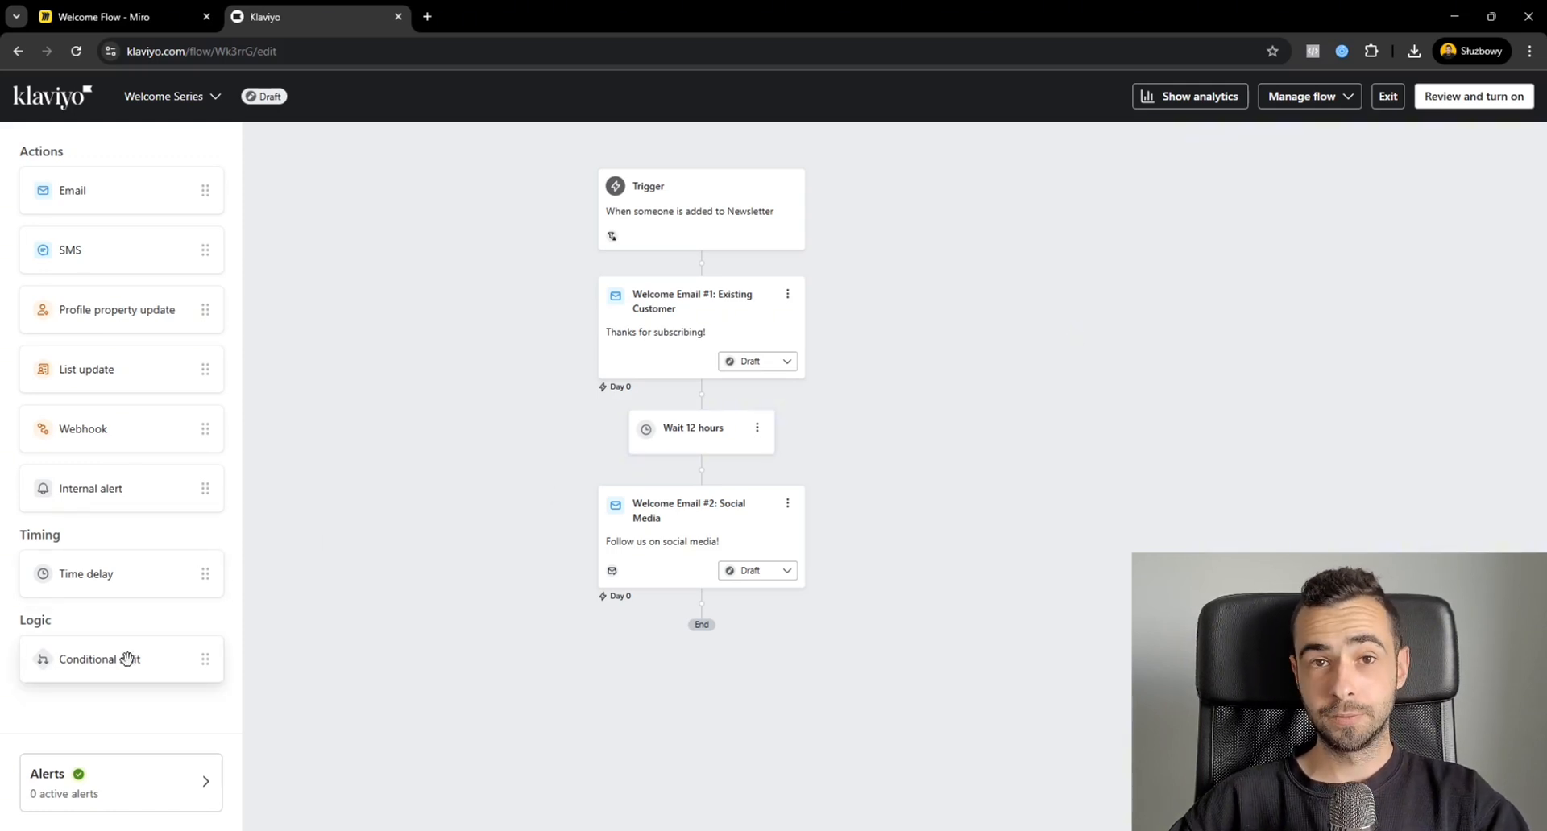
Add a conditional split after the Existing Customer email, based on a 50% random sample.
{"action": "left_click_drag", "start_coordinate": [127, 659], "coordinate": [730, 401]}
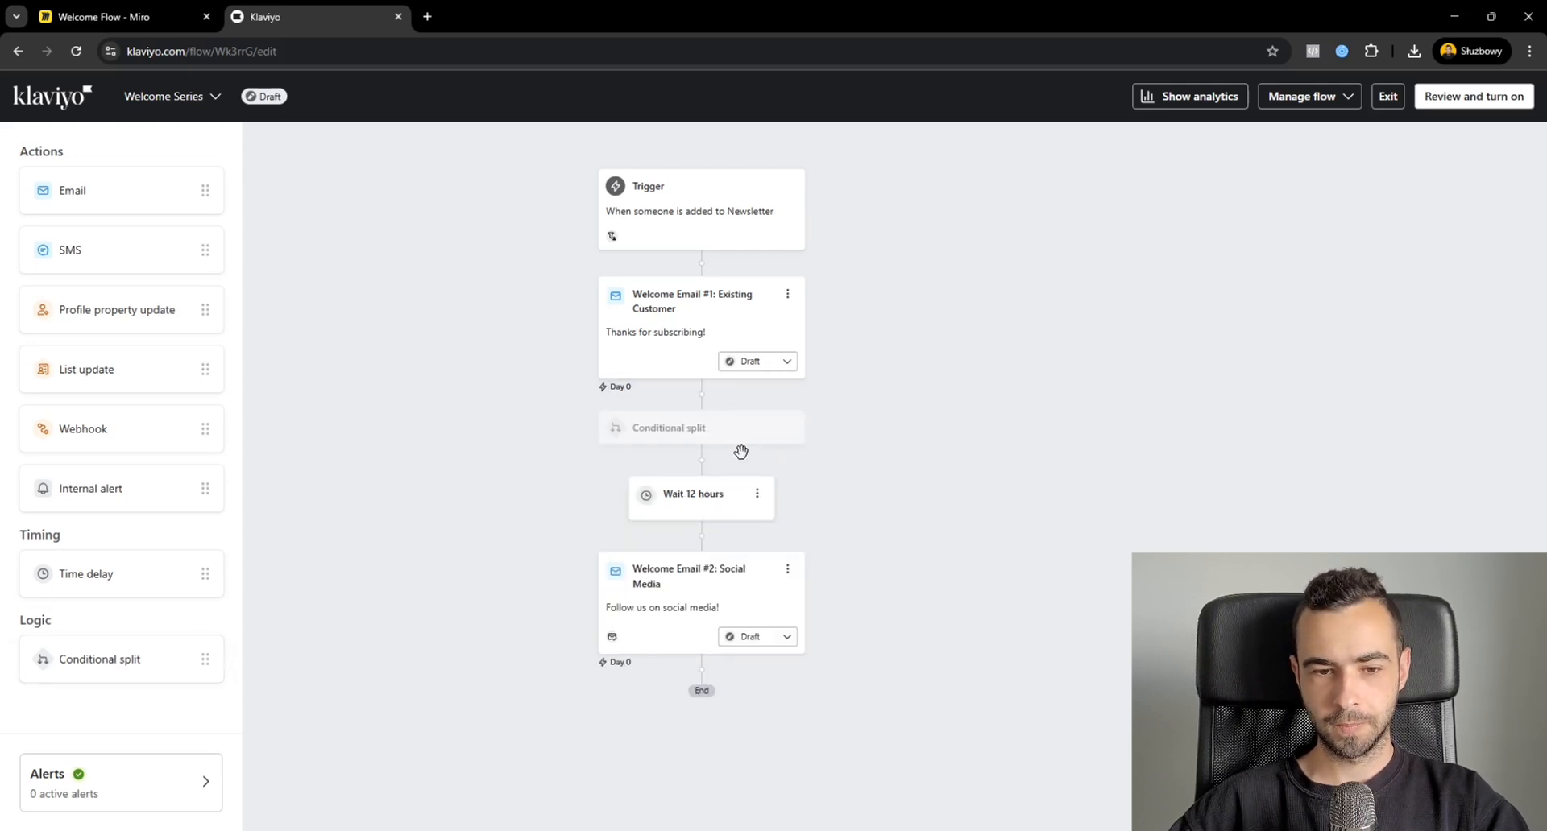
{"action": "left_click", "coordinate": [1292, 361]}
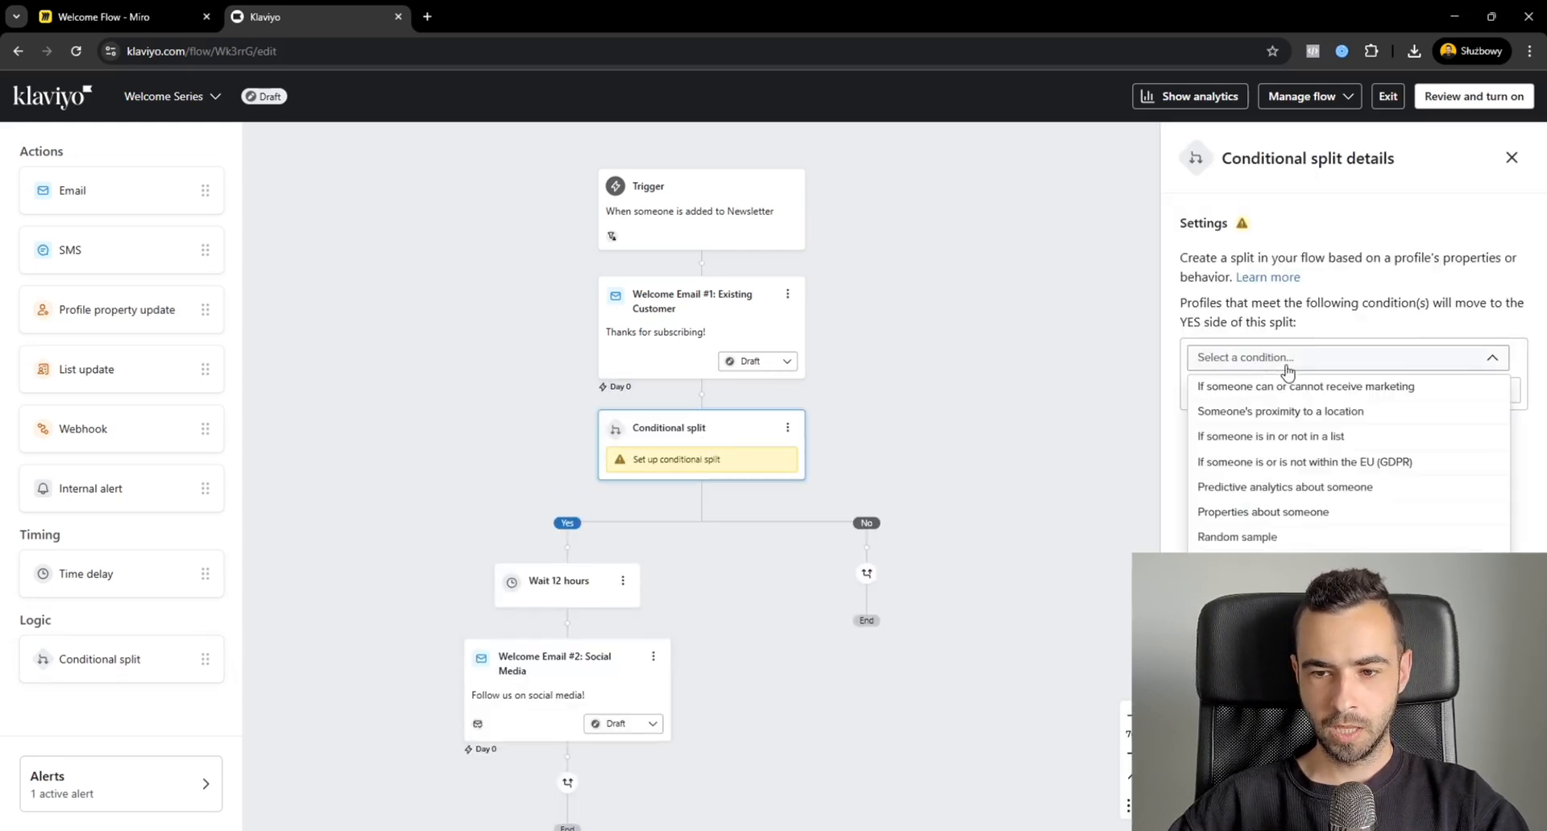
{"action": "left_click", "coordinate": [1237, 537]}
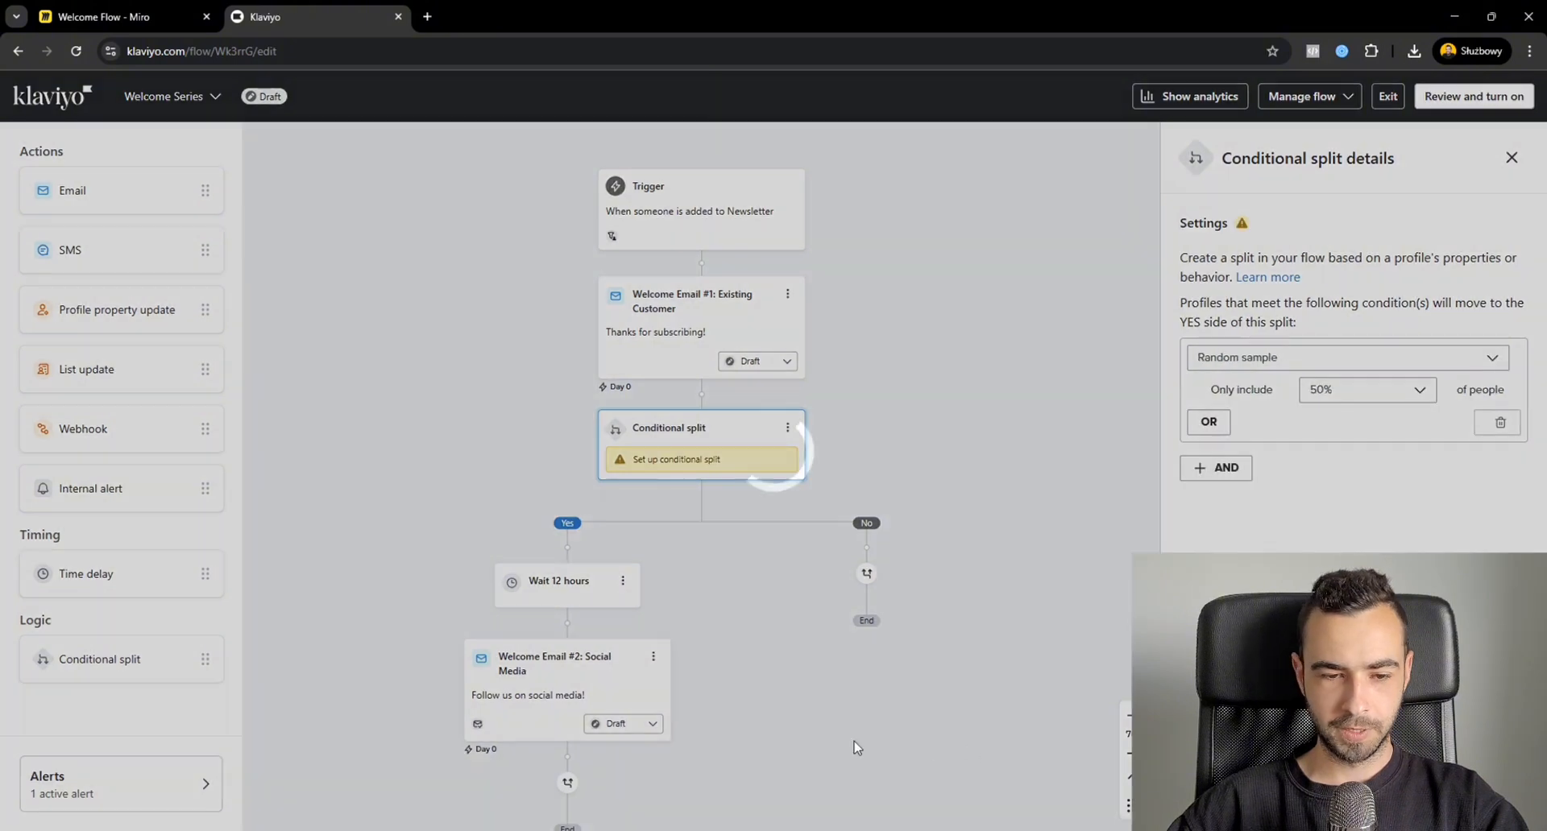
Add a time delay of 1 day to the No path of the conditional split.
{"action": "left_click_drag", "start_coordinate": [846, 725], "coordinate": [898, 616]}
{"action": "left_click_drag", "start_coordinate": [128, 563], "coordinate": [1001, 422]}
{"action": "left_click", "coordinate": [1267, 280]}
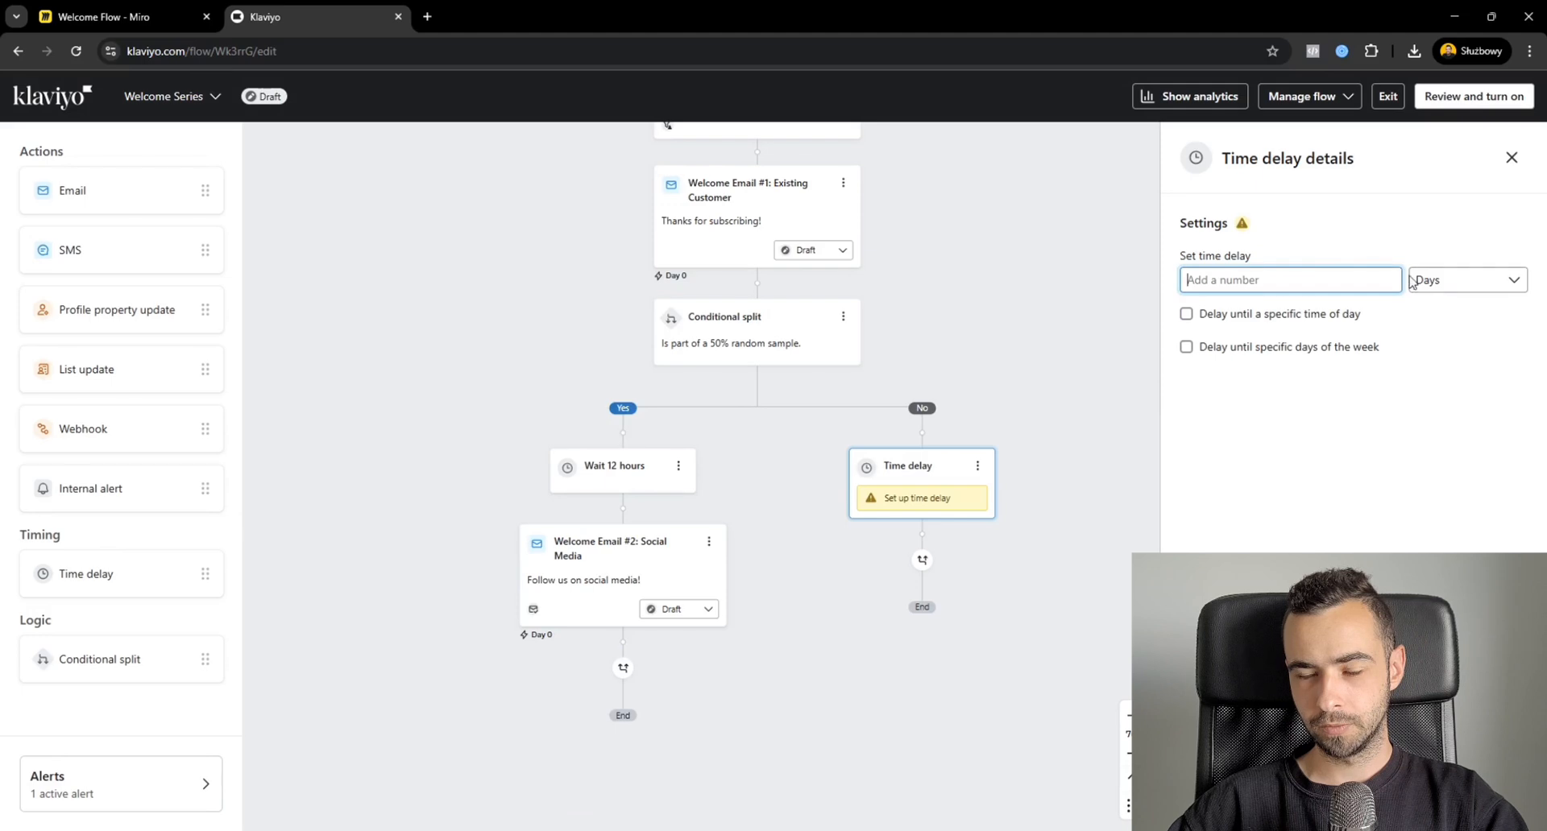
{"action": "type", "text": "1"}
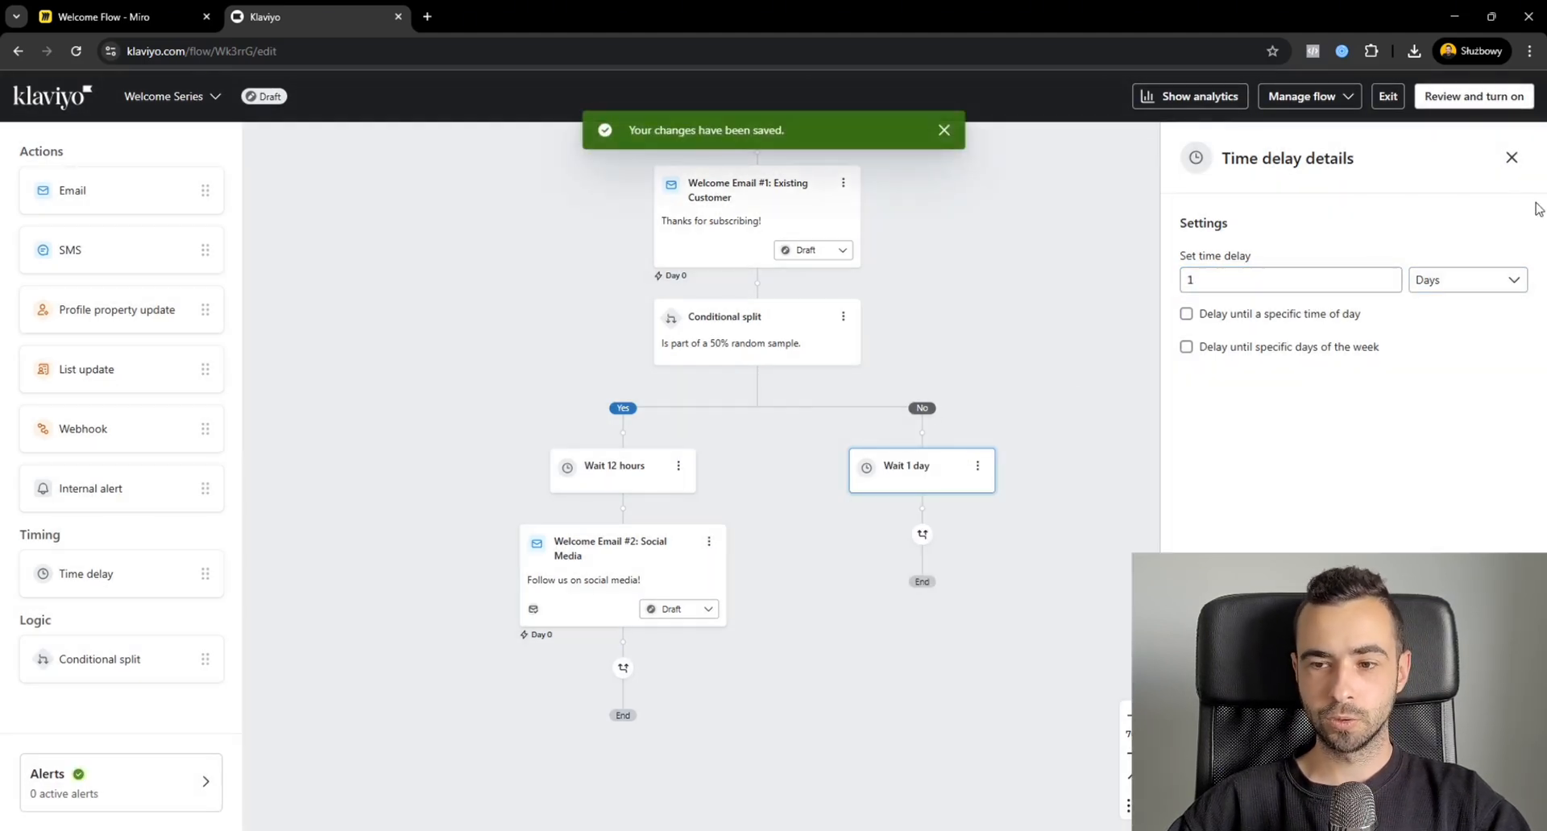
{"action": "left_click", "coordinate": [1512, 157]}
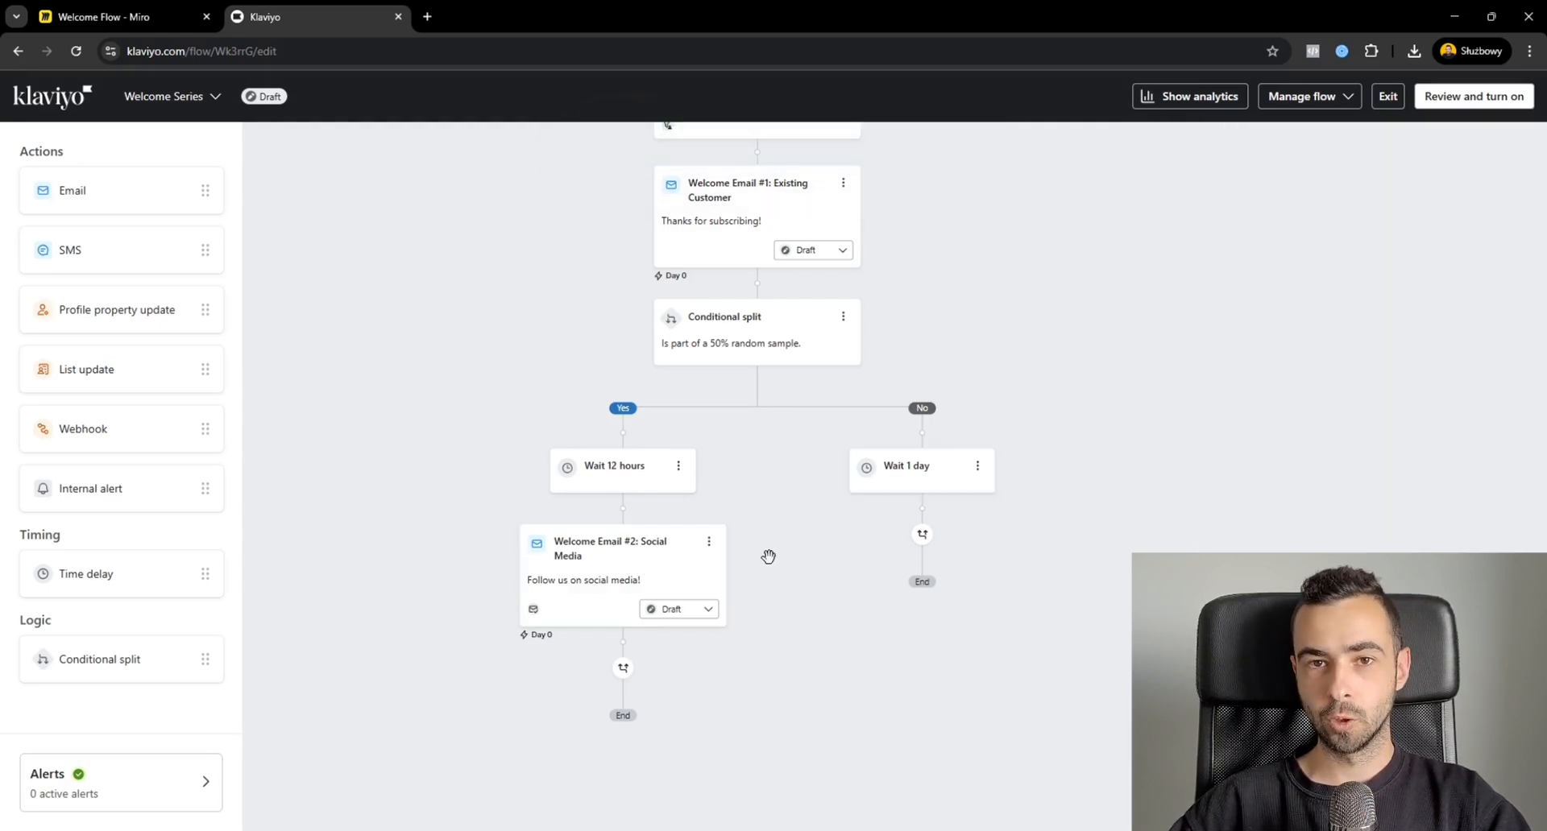
Turn off the skipping of recently emailed profiles for the Social Media email.
{"action": "left_click", "coordinate": [642, 577]}
{"action": "scroll", "coordinate": [1433, 452], "scroll_direction": "down", "scroll_amount": 10}
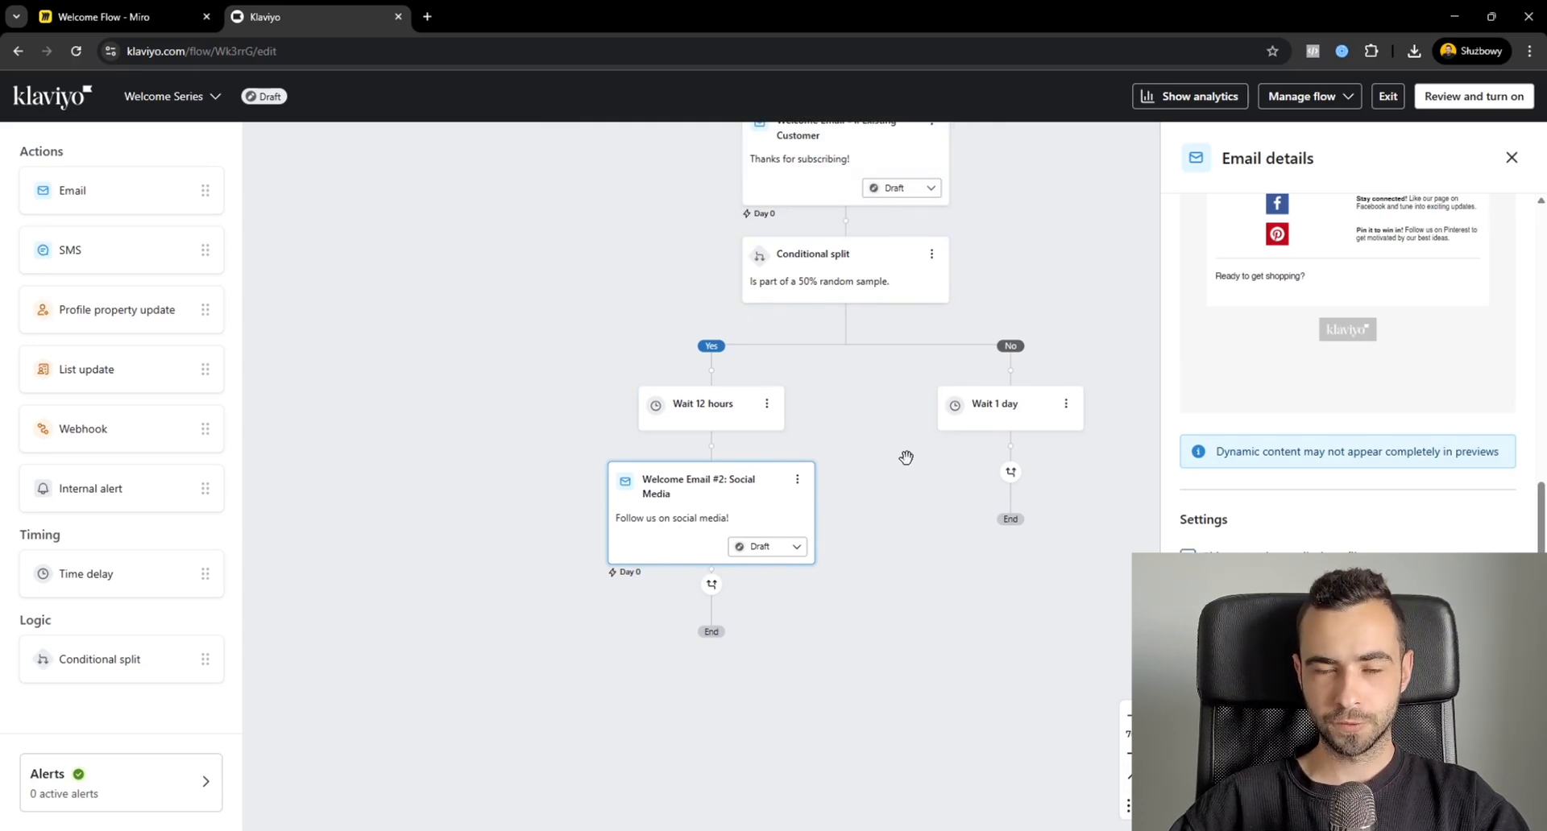
{"action": "left_click_drag", "start_coordinate": [886, 520], "coordinate": [863, 568]}
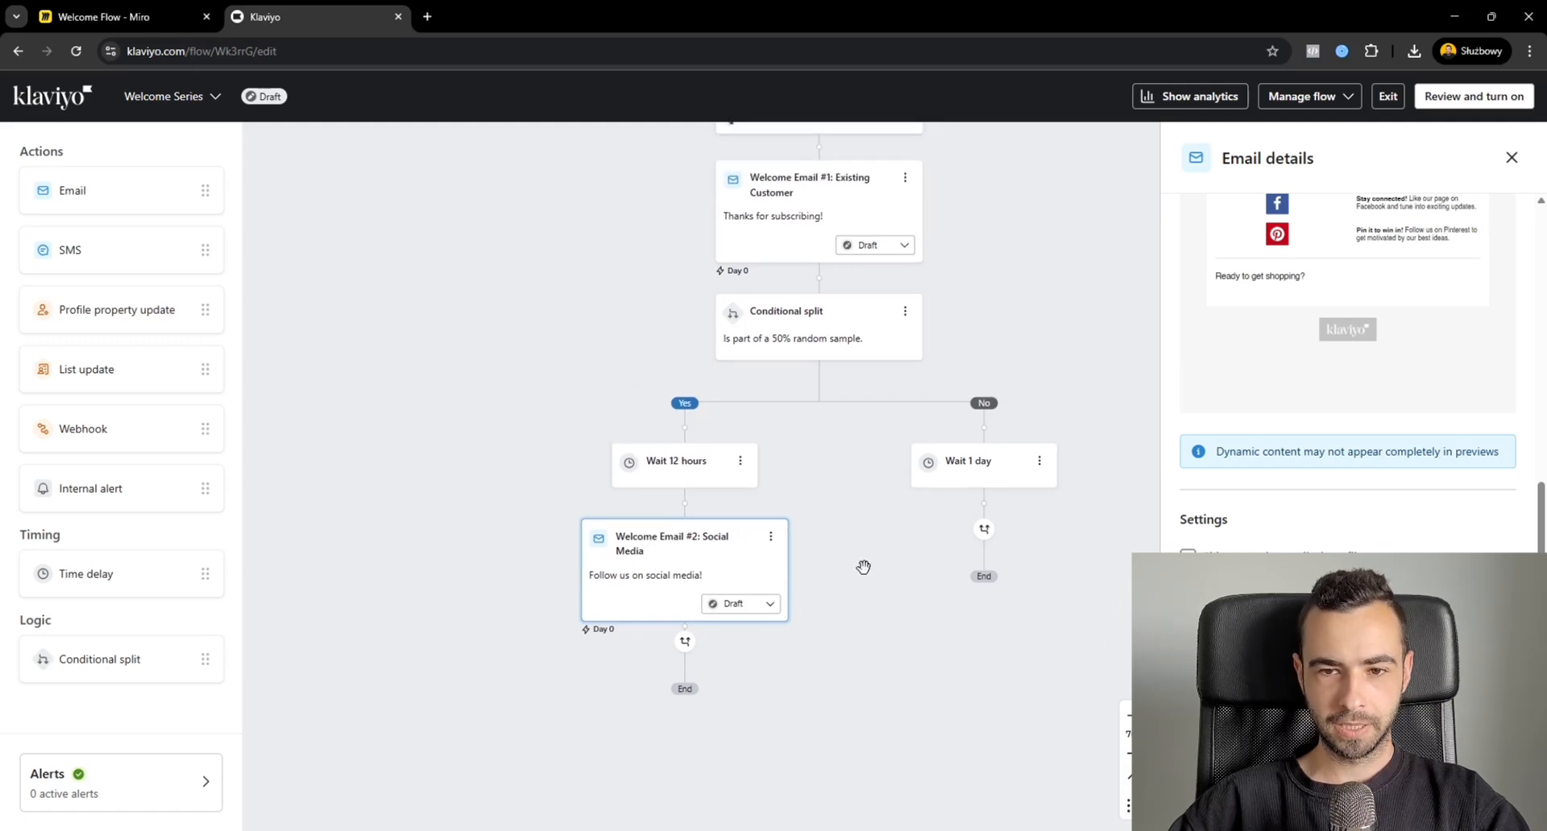
{"action": "left_click_drag", "start_coordinate": [1061, 206], "coordinate": [988, 273]}
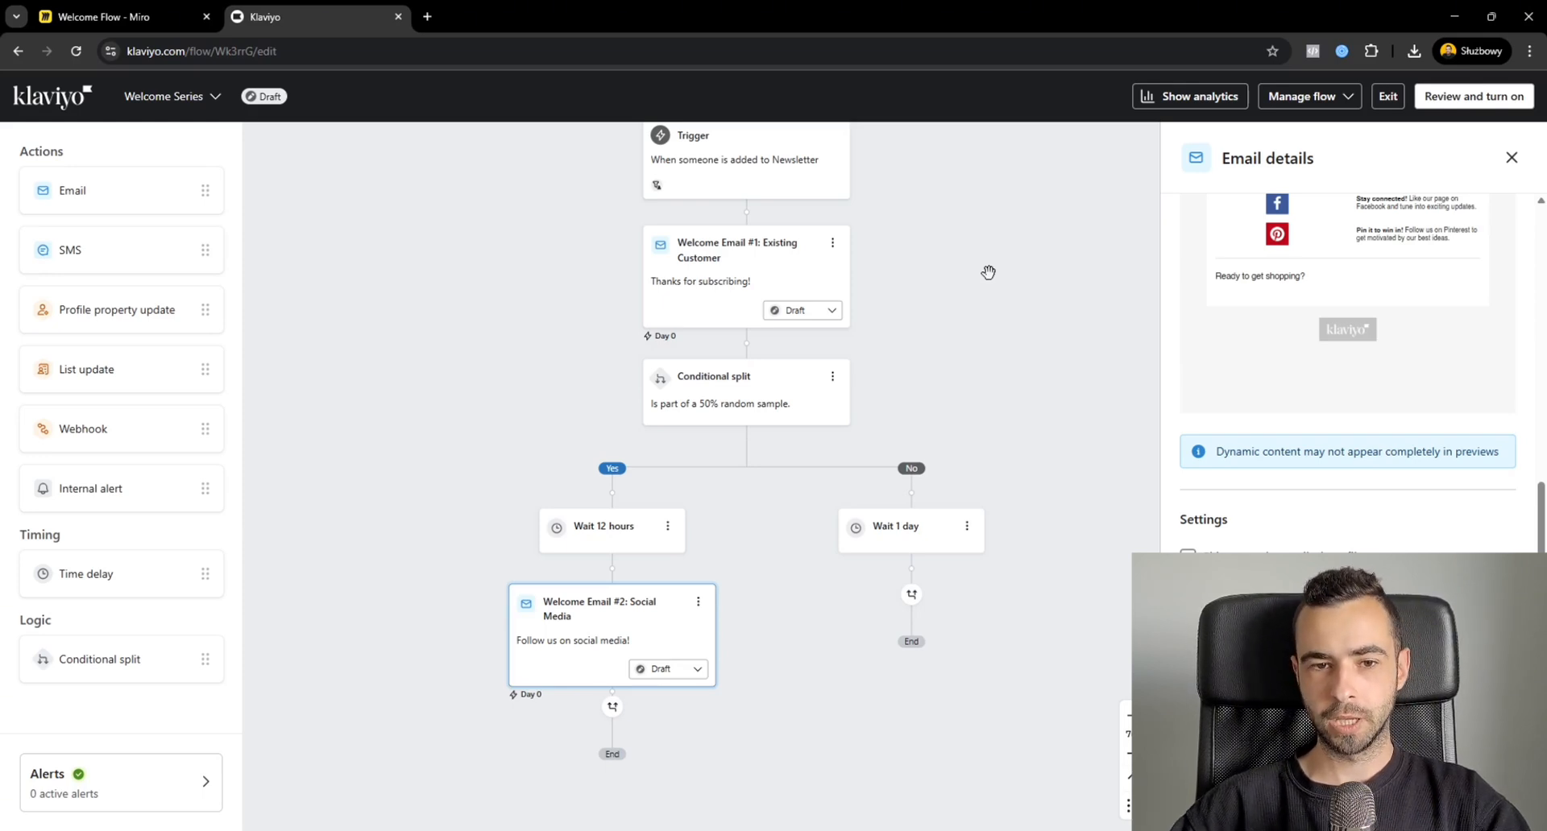
{"action": "left_click", "coordinate": [1512, 157]}
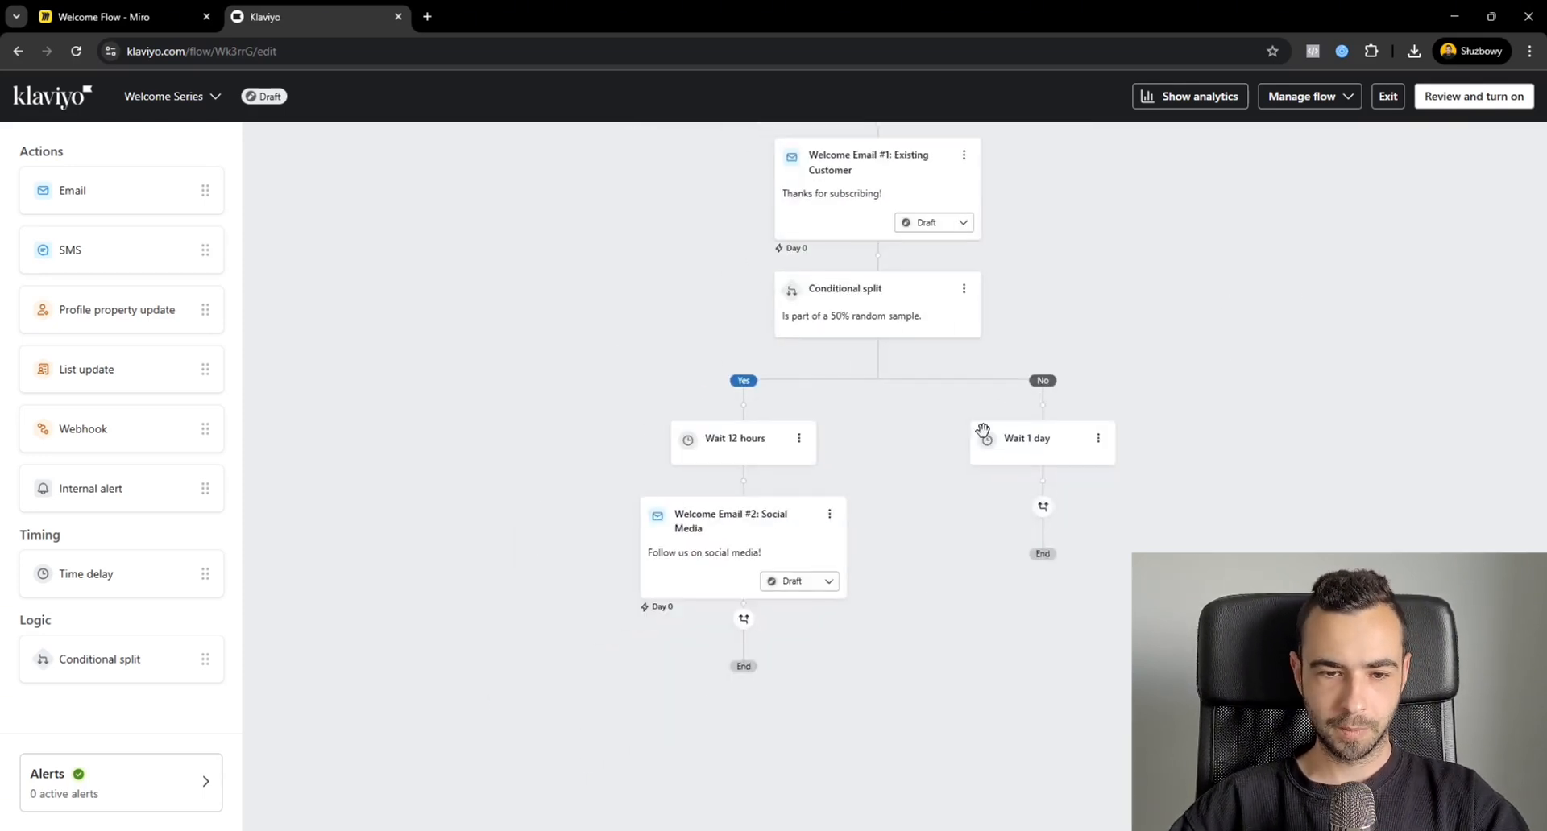
Add a 12-hour time delay after the Social Media email on the Yes path.
{"action": "left_click_drag", "start_coordinate": [76, 564], "coordinate": [654, 617]}
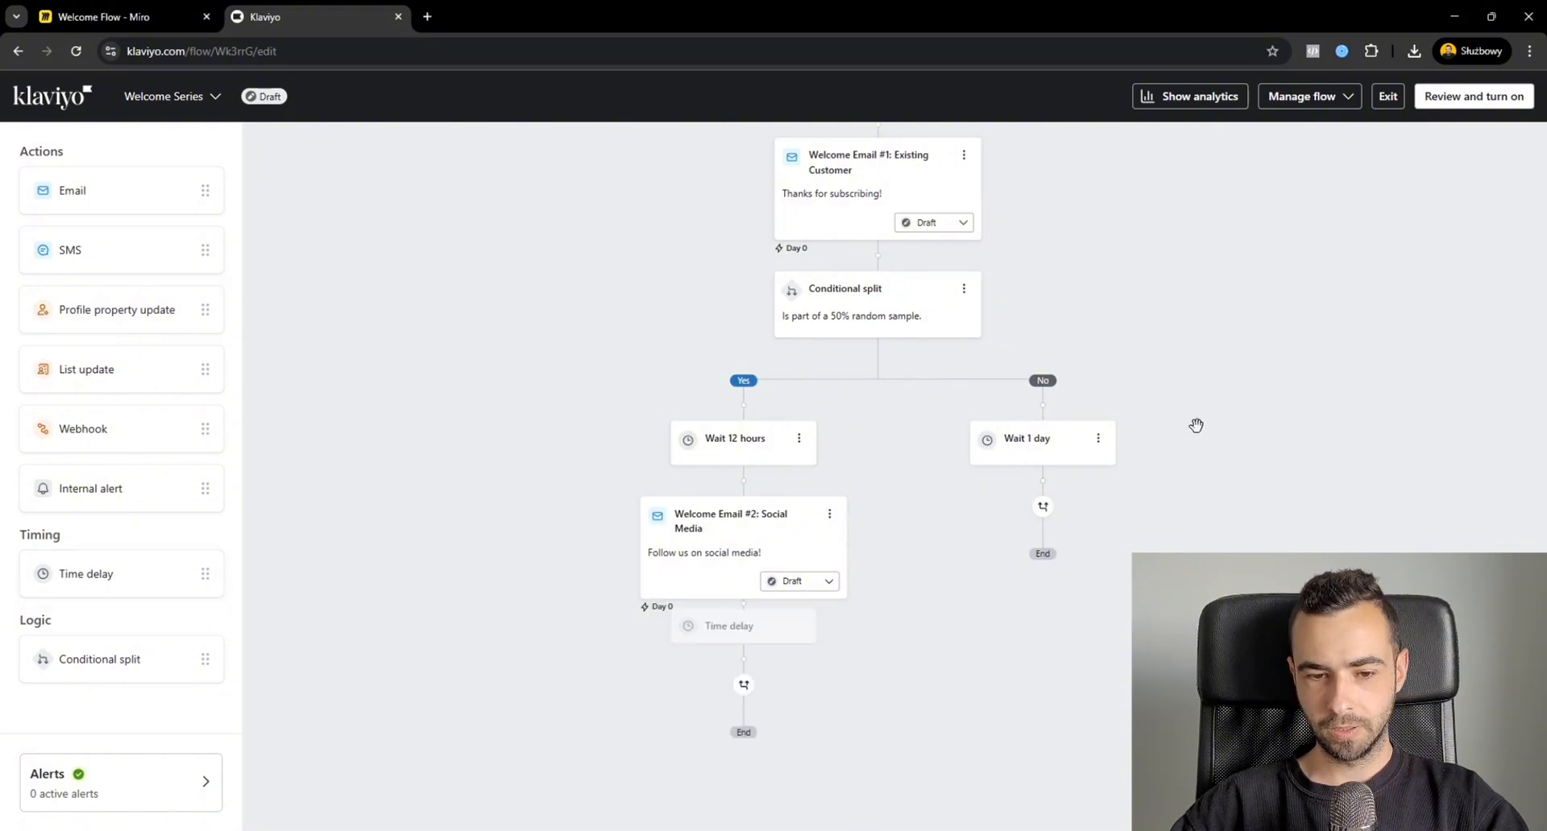
{"action": "left_click", "coordinate": [1289, 280]}
{"action": "type", "text": "12"}
{"action": "left_click", "coordinate": [1450, 279]}
{"action": "left_click", "coordinate": [1434, 335]}
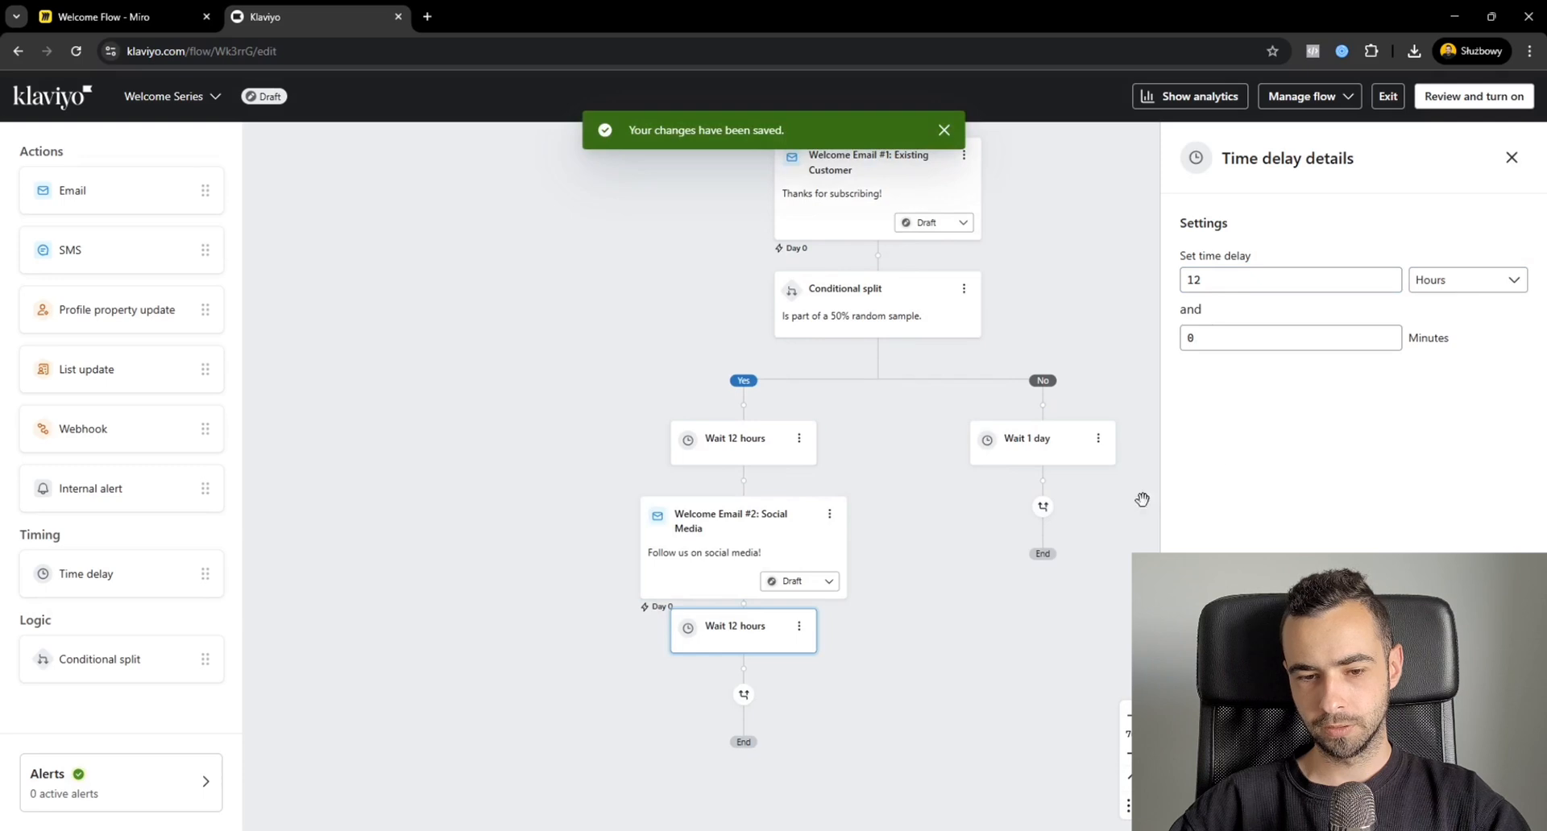
{"action": "left_click", "coordinate": [1511, 158]}
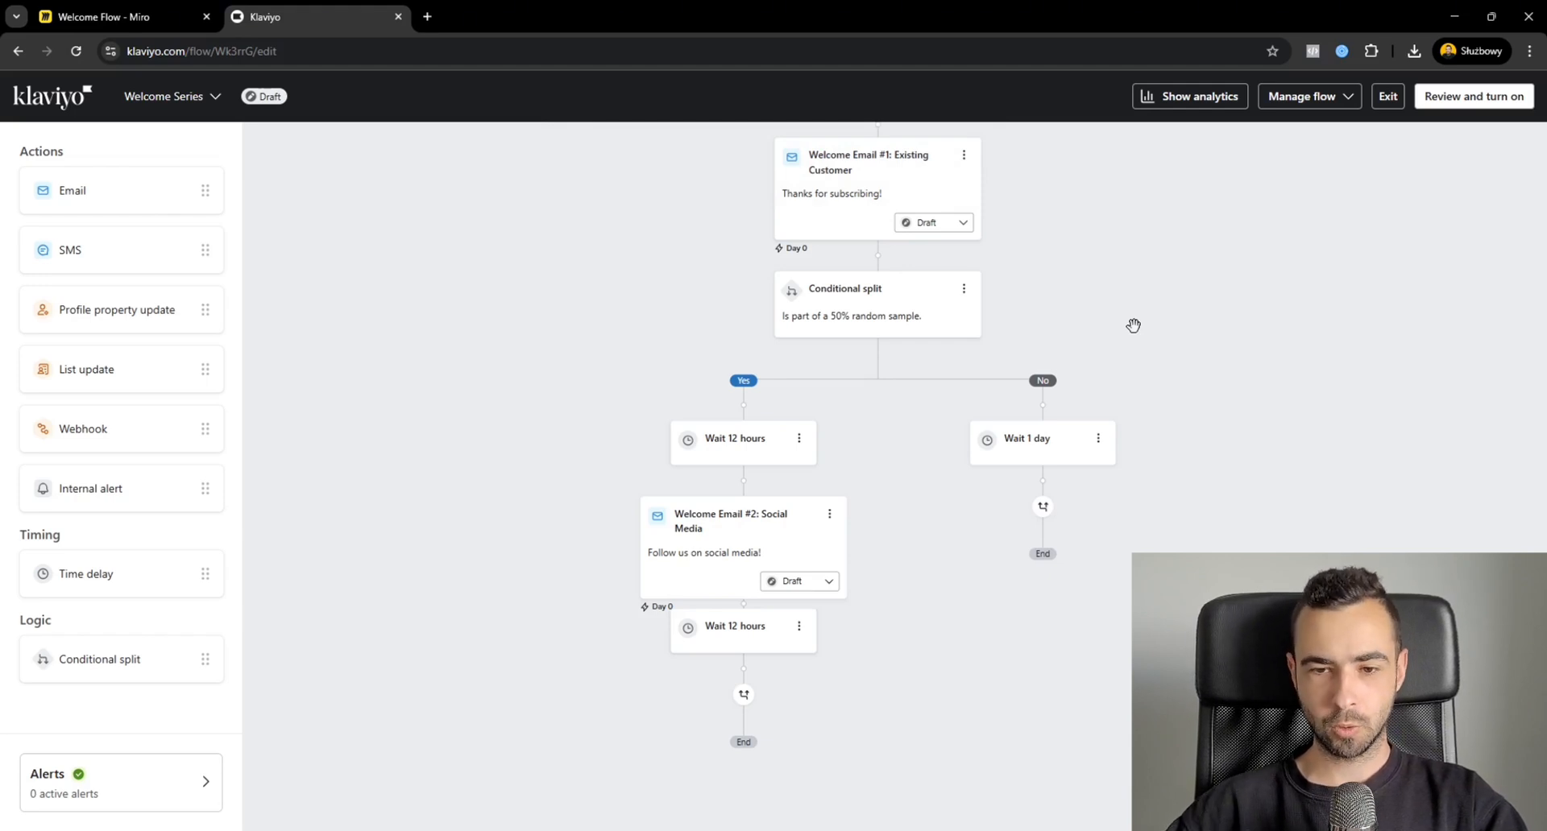
Switch to the Miro board and review the sequence of emails and waits in the welcome flow diagram.
{"action": "key", "text": "ctrl+Tab"}
{"action": "left_click_drag", "start_coordinate": [928, 276], "coordinate": [963, 266]}
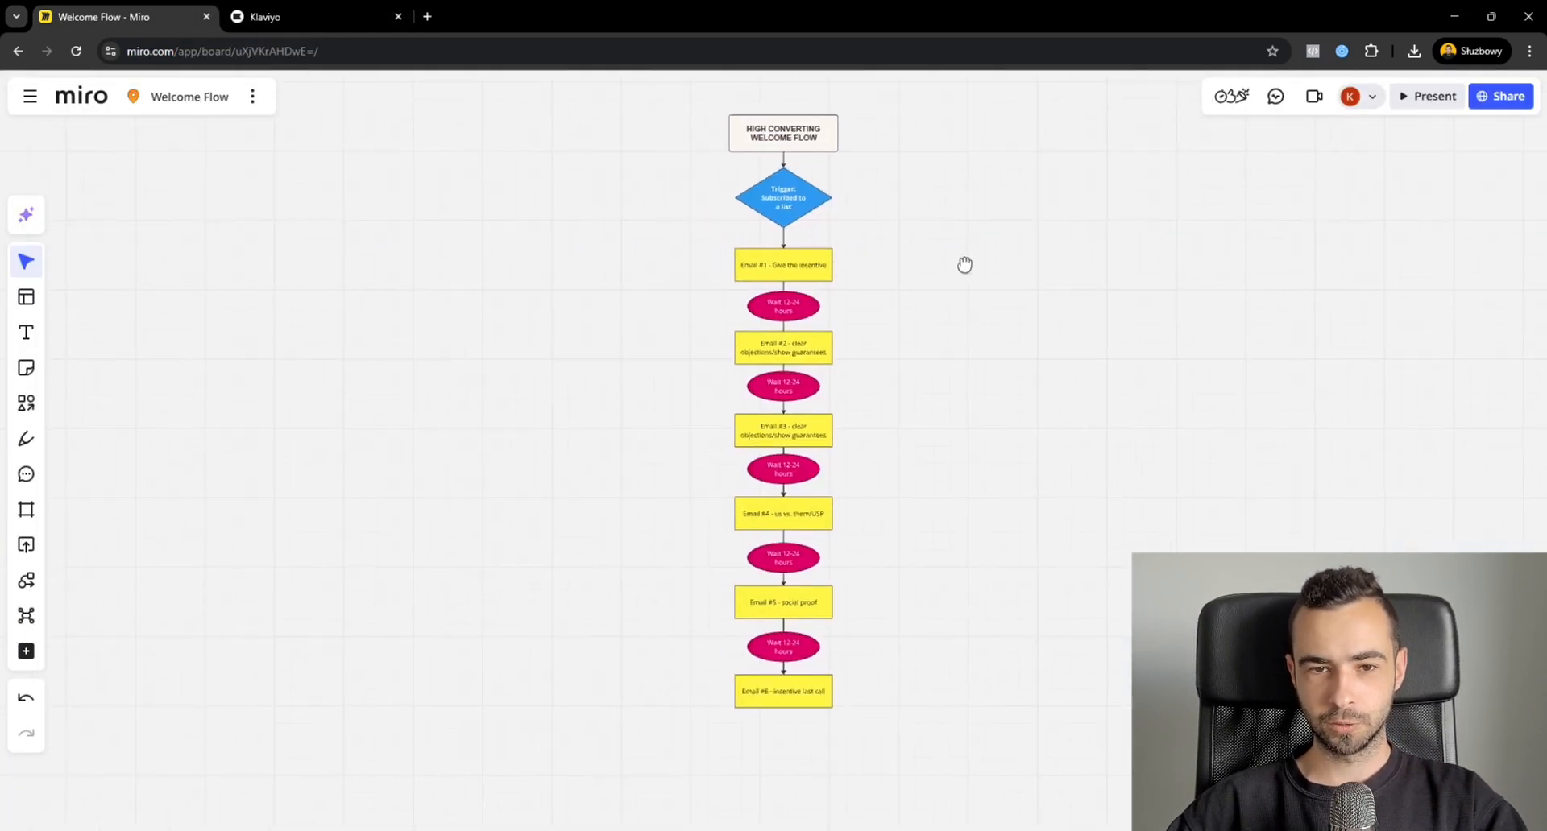
{"action": "scroll", "coordinate": [916, 272], "scroll_direction": "up", "scroll_amount": 1}
{"action": "left_click_drag", "start_coordinate": [912, 322], "coordinate": [934, 315]}
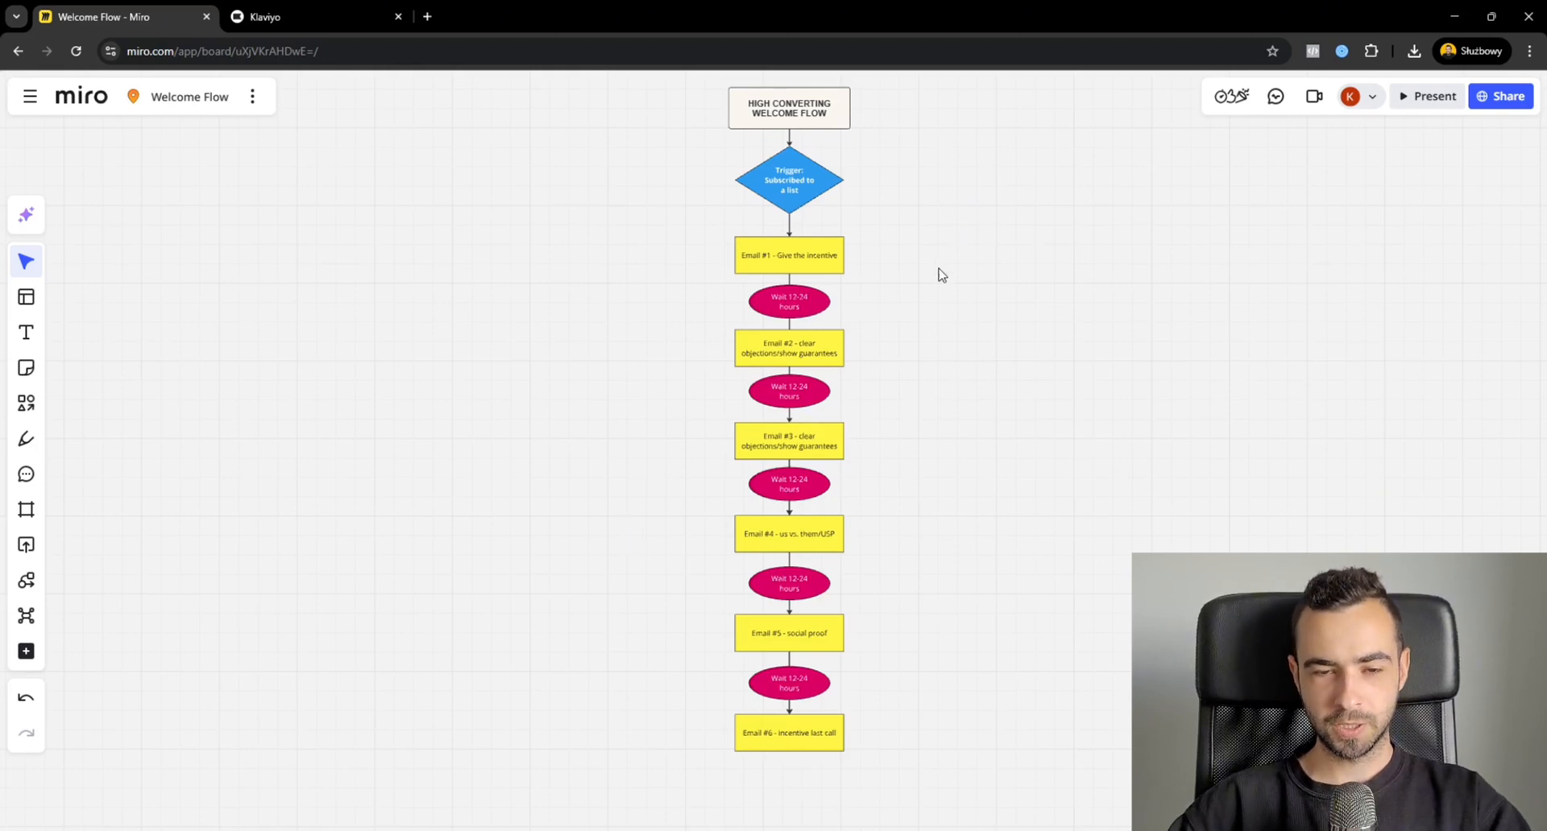
{"action": "scroll", "coordinate": [933, 298], "scroll_direction": "up", "scroll_amount": 2}
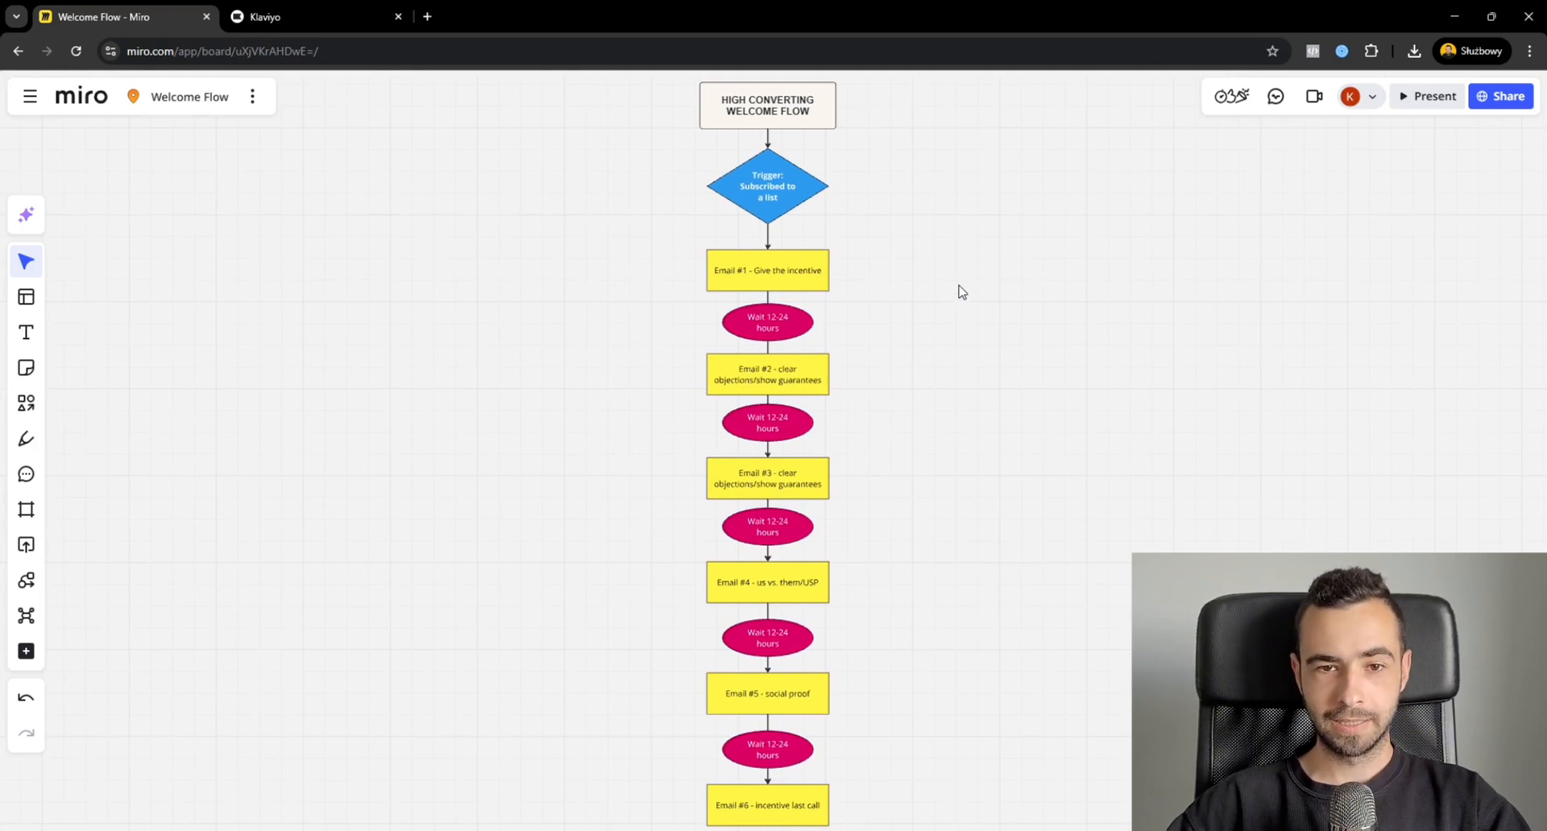
{"action": "scroll", "coordinate": [962, 292], "scroll_direction": "down", "scroll_amount": 1}
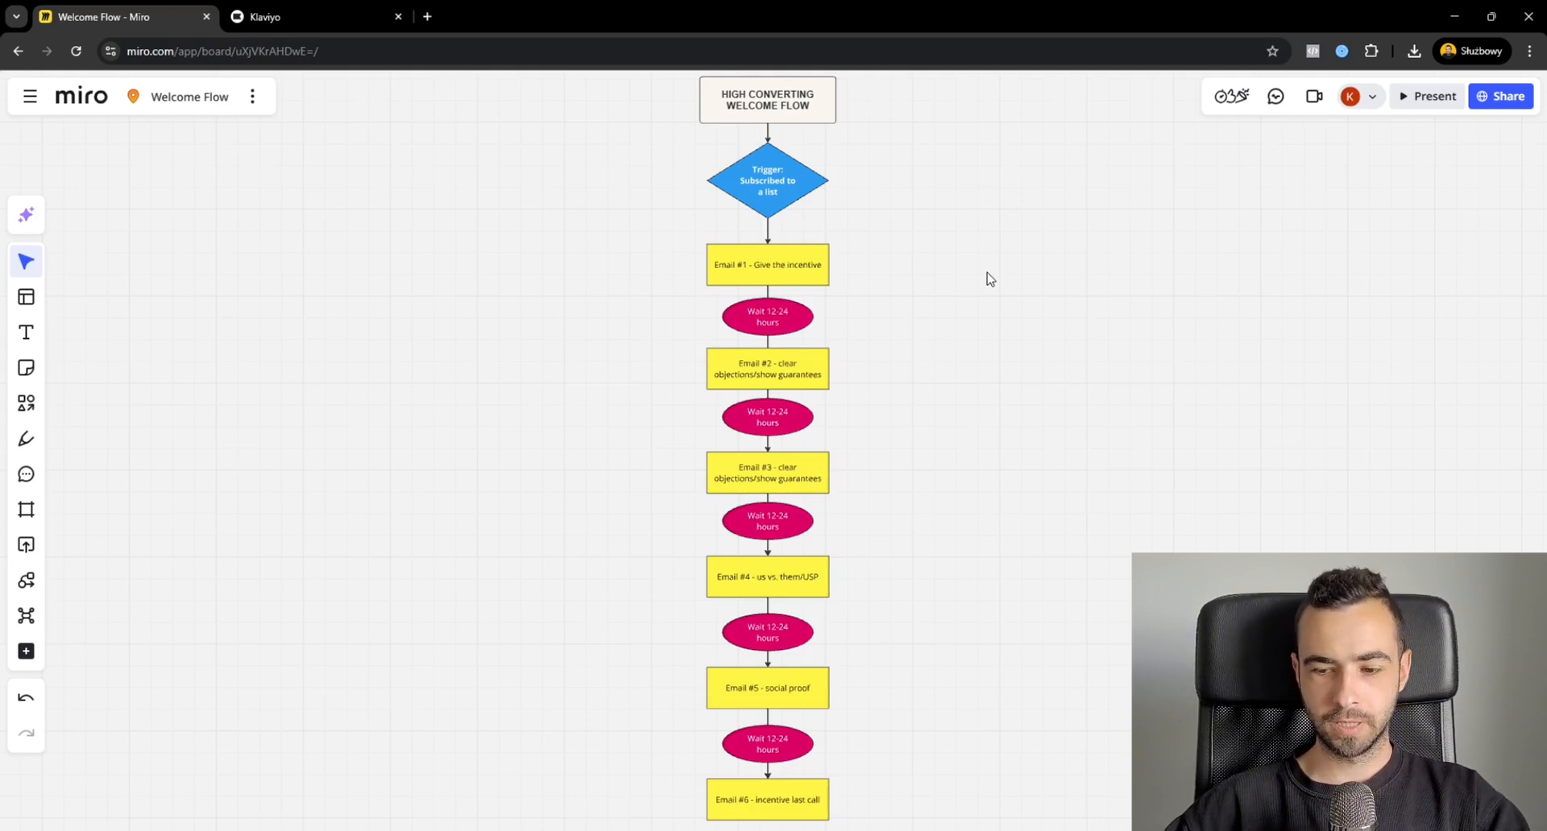
{"action": "left_click", "coordinate": [288, 830]}
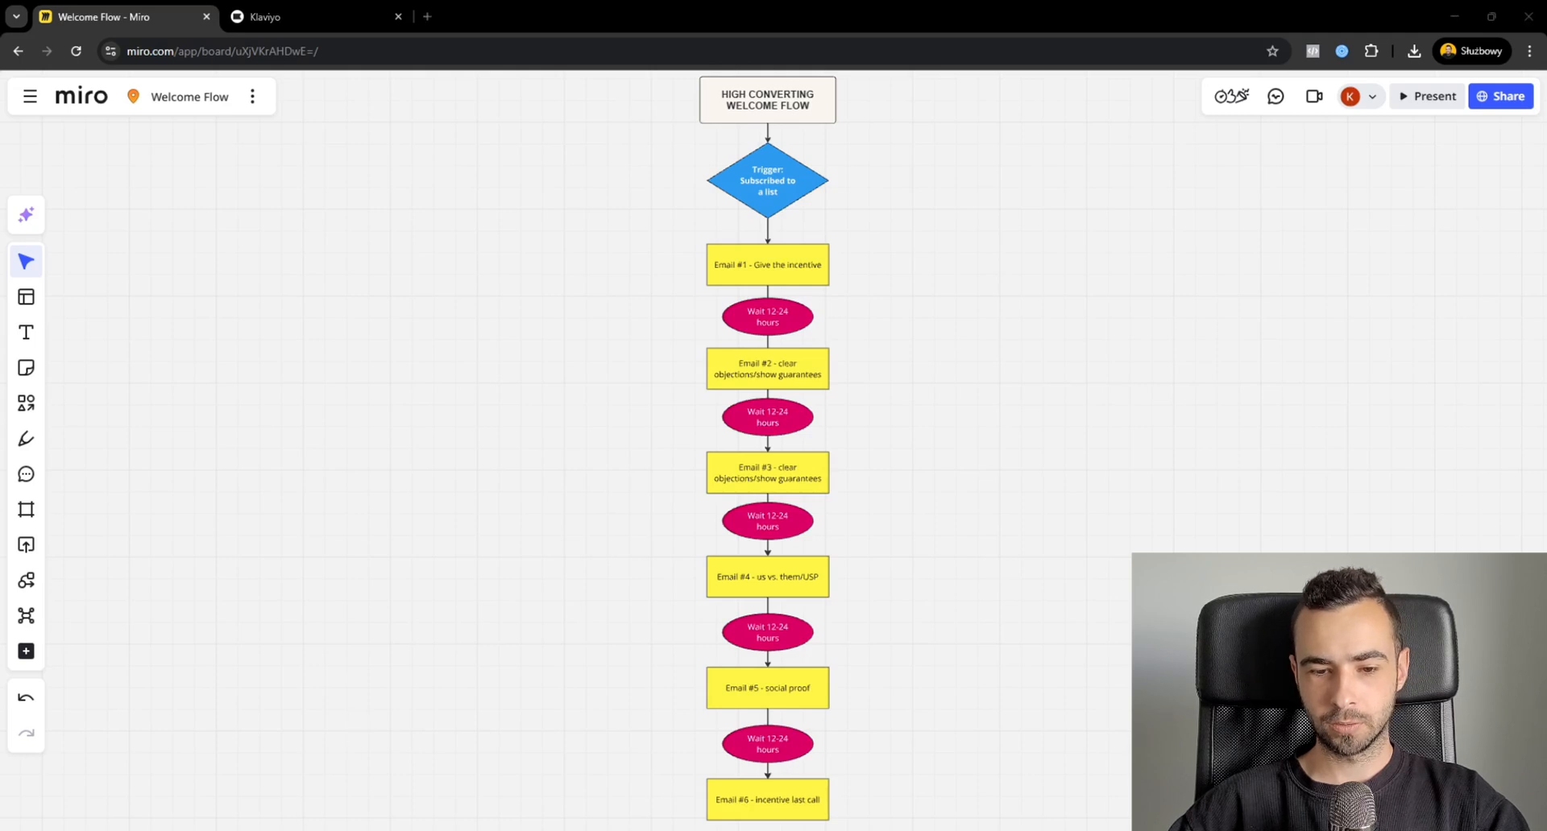
{"action": "left_click", "coordinate": [1193, 435]}
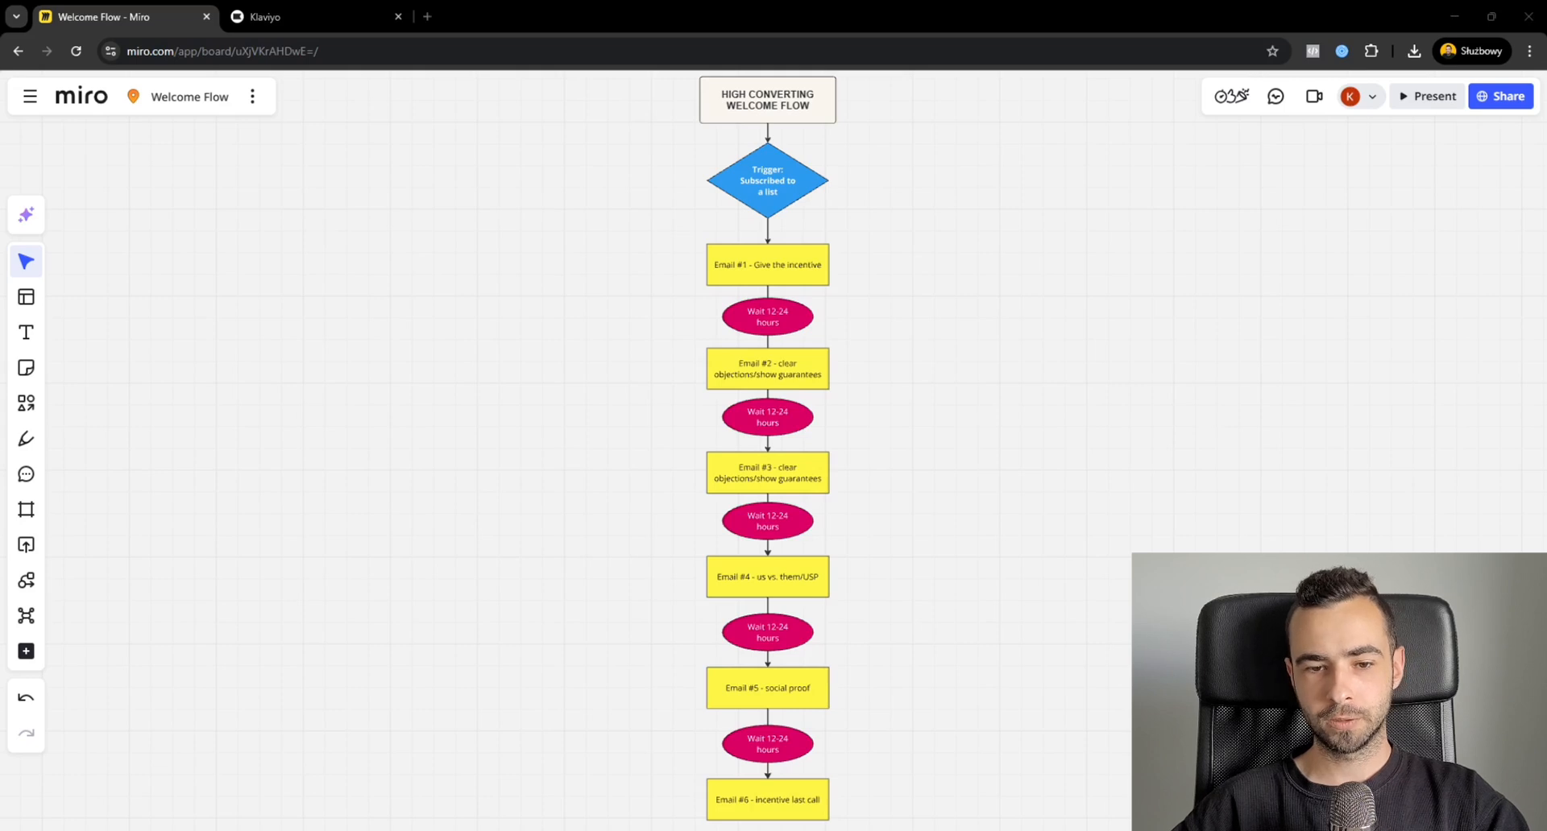
{"action": "left_click", "coordinate": [1192, 426]}
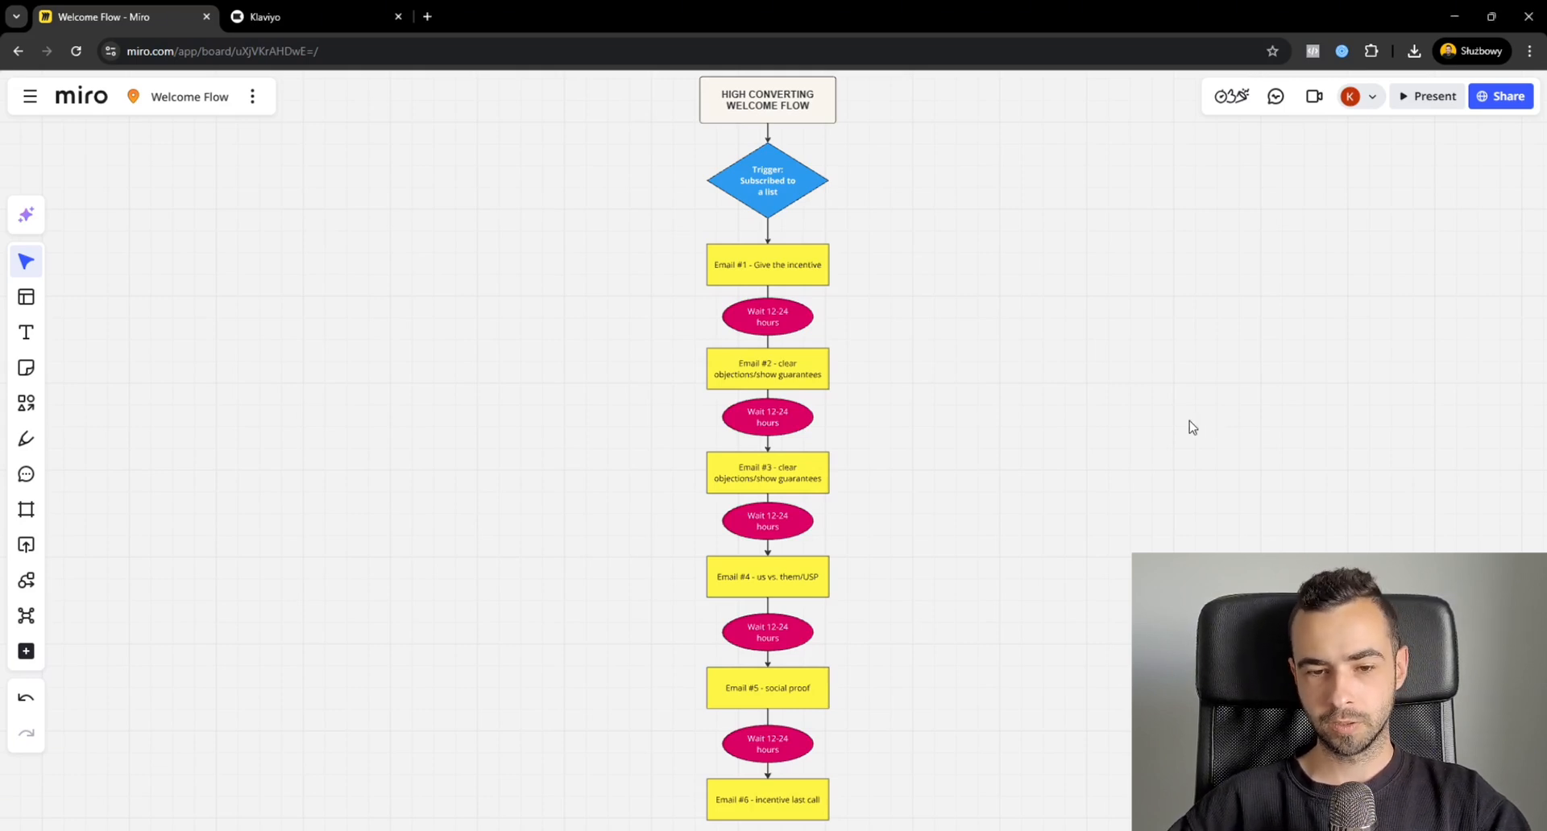
Go over the diagram's emails, from the incentive and objection-clearing emails to the incentive last call.
{"action": "left_click_drag", "start_coordinate": [894, 251], "coordinate": [649, 804]}
{"action": "left_click_drag", "start_coordinate": [890, 254], "coordinate": [681, 290]}
{"action": "left_click", "coordinate": [950, 375]}
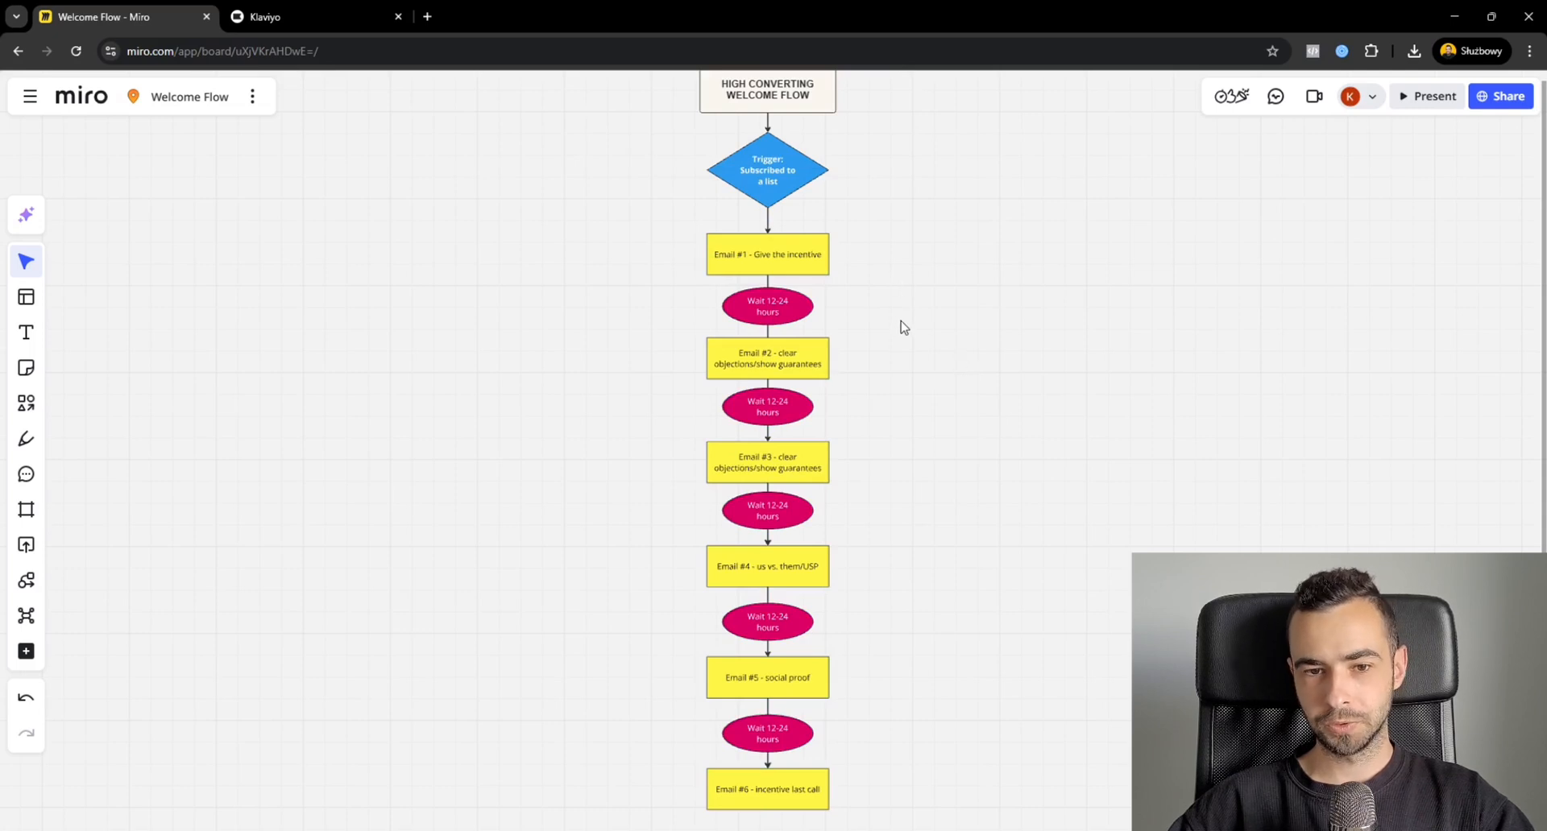
{"action": "left_click_drag", "start_coordinate": [901, 358], "coordinate": [723, 371]}
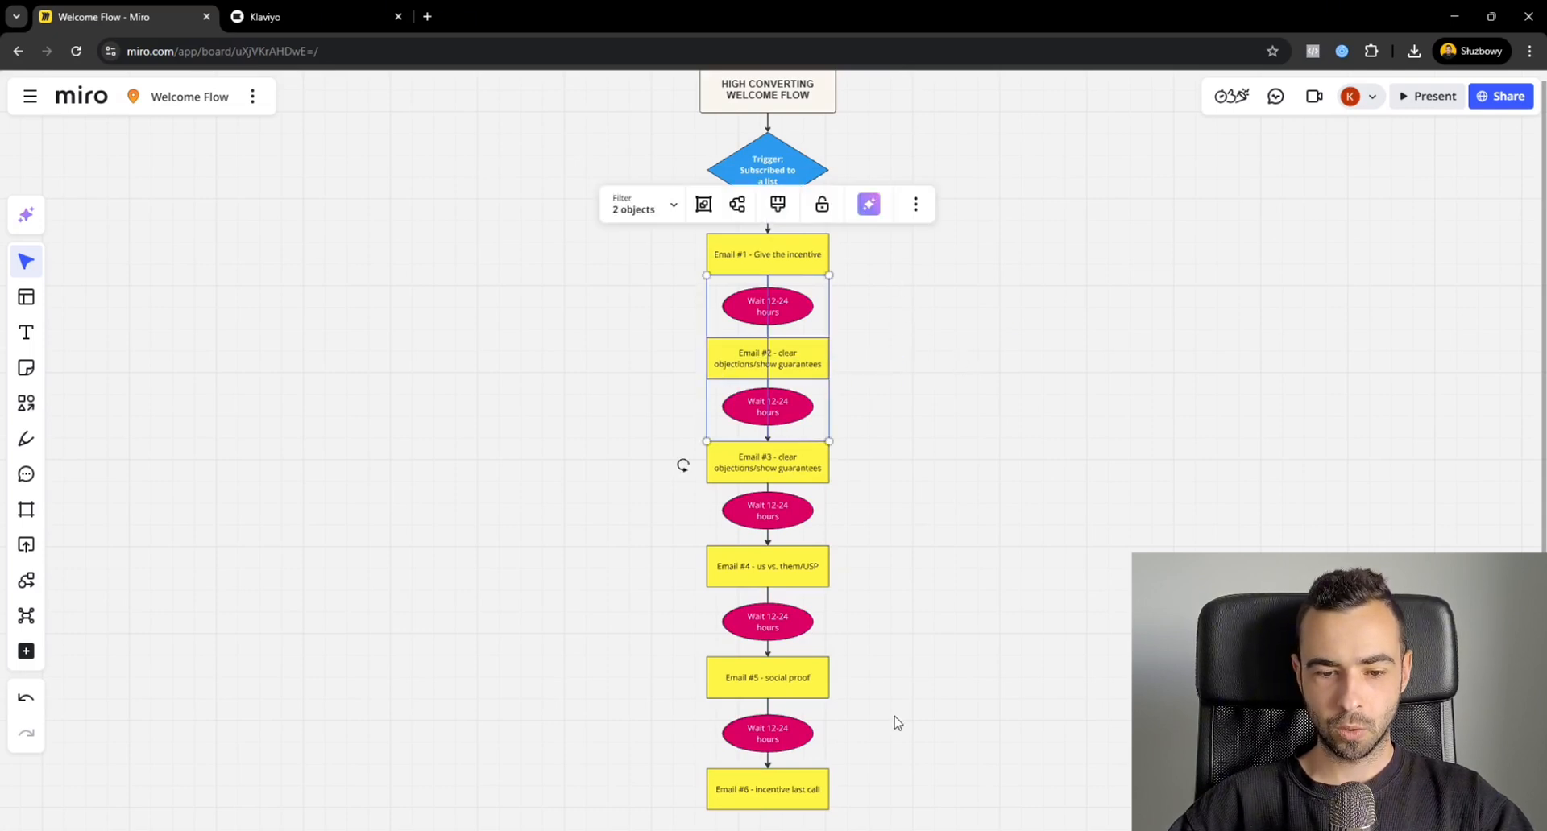
{"action": "left_click", "coordinate": [908, 756]}
{"action": "left_click_drag", "start_coordinate": [871, 799], "coordinate": [663, 798]}
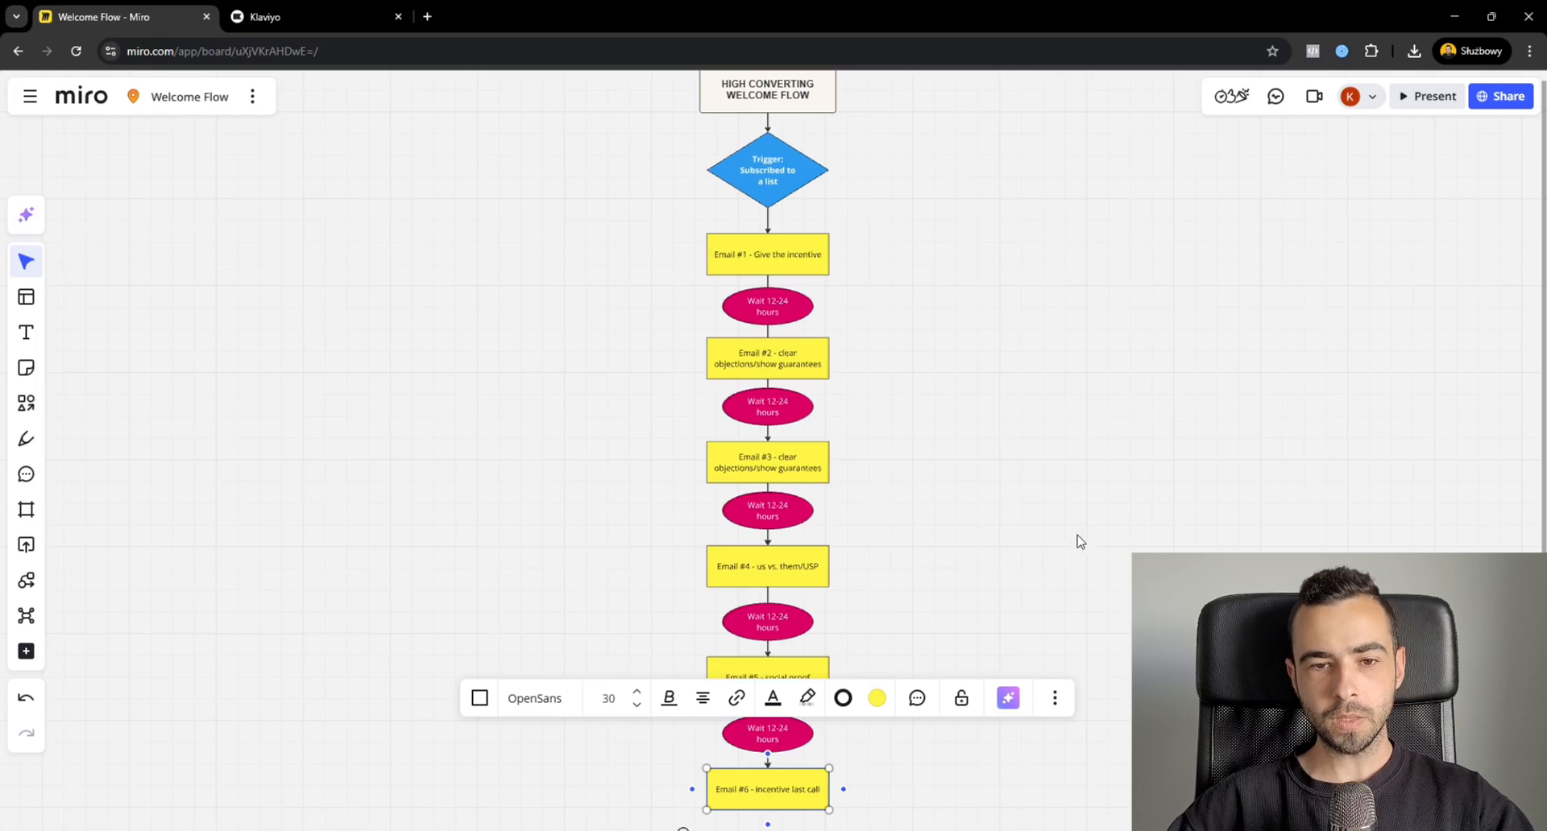
{"action": "left_click", "coordinate": [1047, 492]}
Change the Email #2 box's description in the diagram to "story from the founder".
{"action": "left_click_drag", "start_coordinate": [904, 326], "coordinate": [908, 344]}
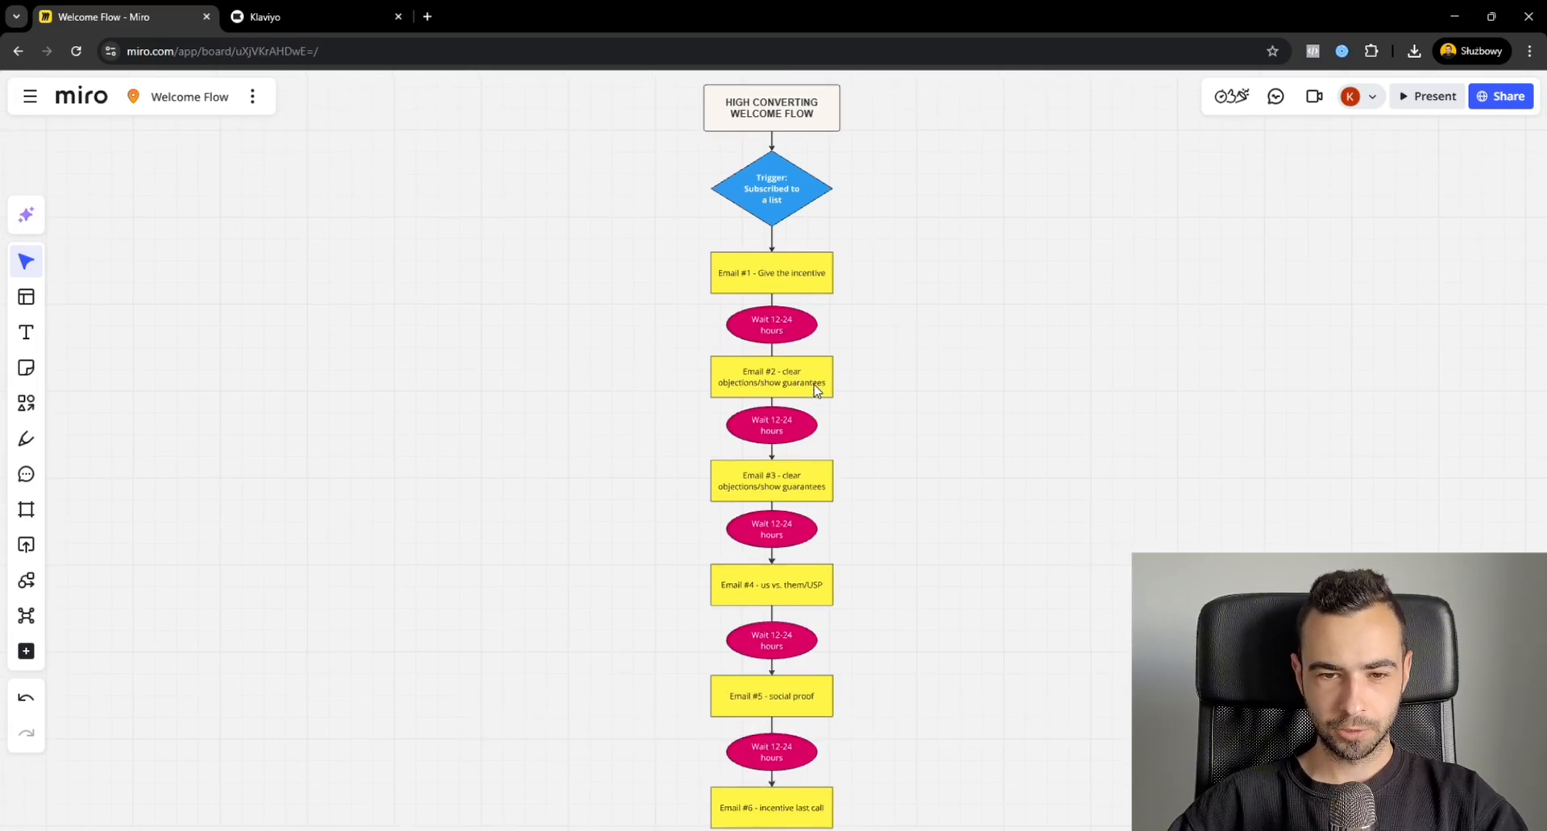
{"action": "double_click", "coordinate": [813, 389]}
{"action": "left_click_drag", "start_coordinate": [783, 373], "coordinate": [830, 391]}
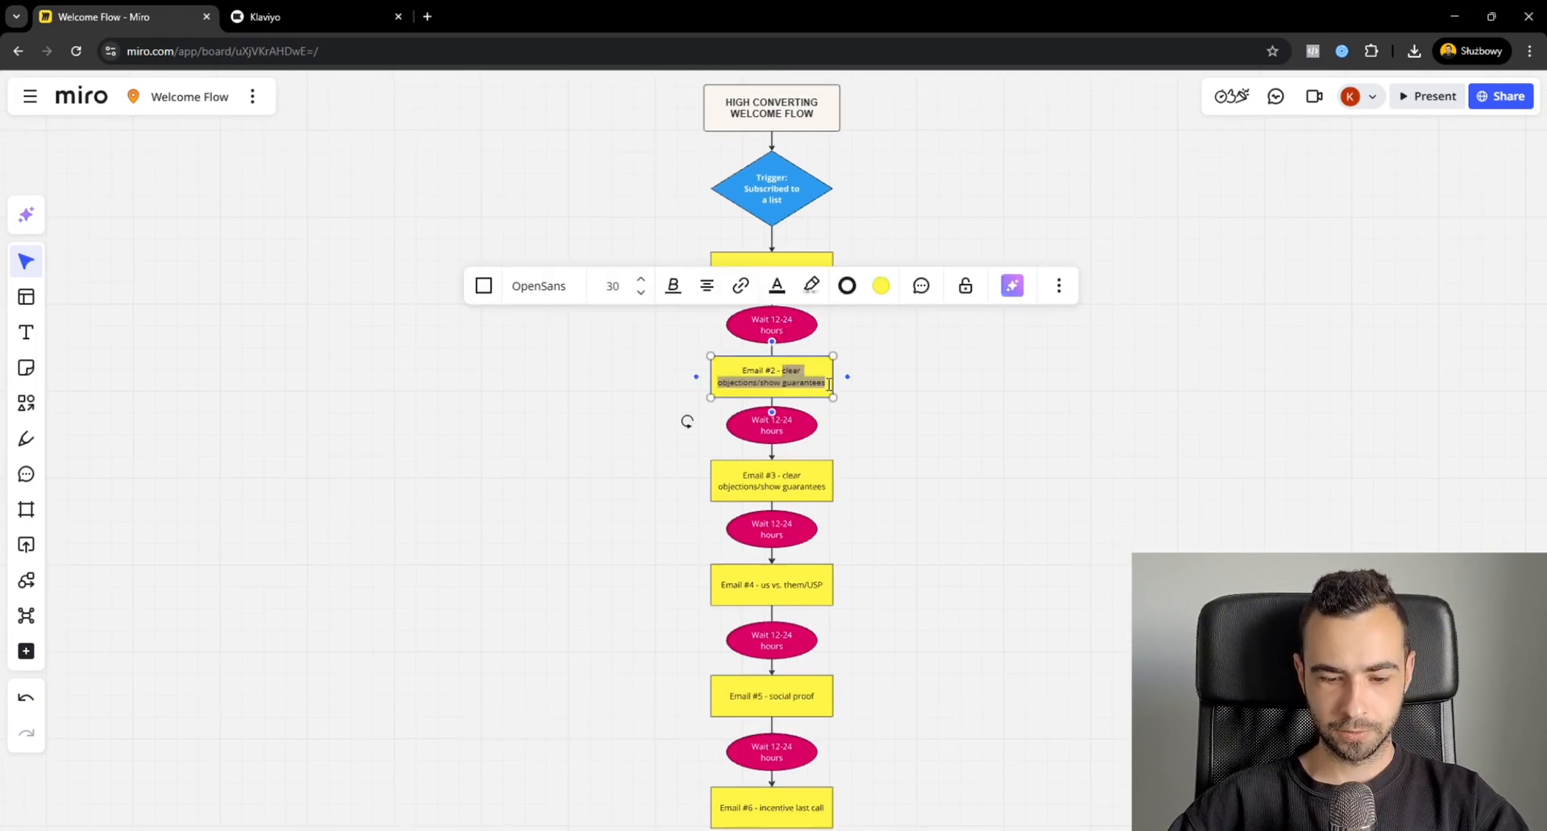
{"action": "type", "text": "story from the founder"}
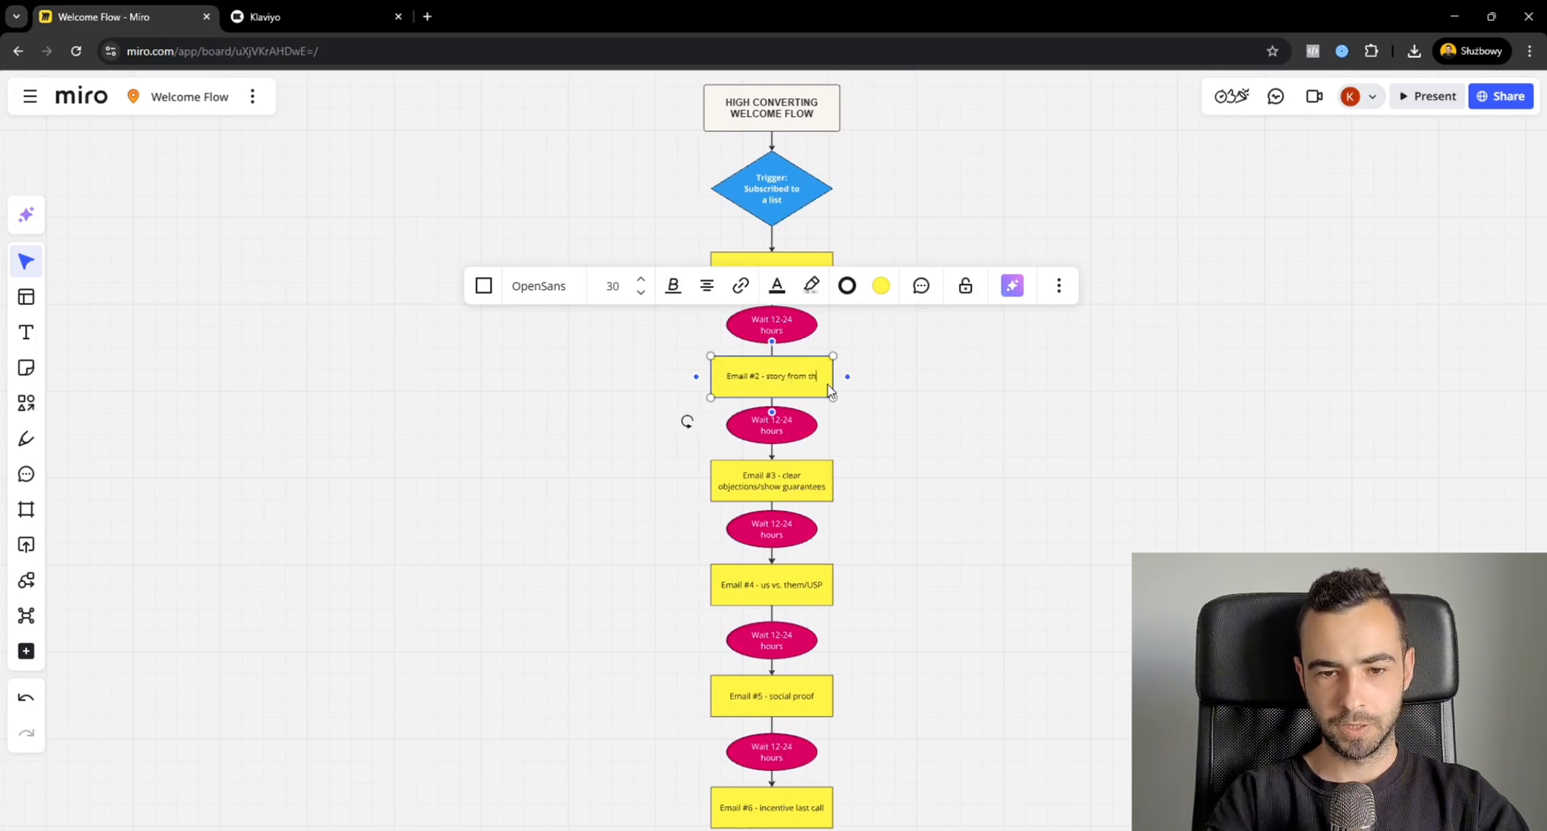
{"action": "left_click", "coordinate": [1101, 407]}
Examine the trigger and the first two emails of the welcome flow diagram up close.
{"action": "scroll", "coordinate": [863, 262], "scroll_direction": "up", "scroll_amount": 5}
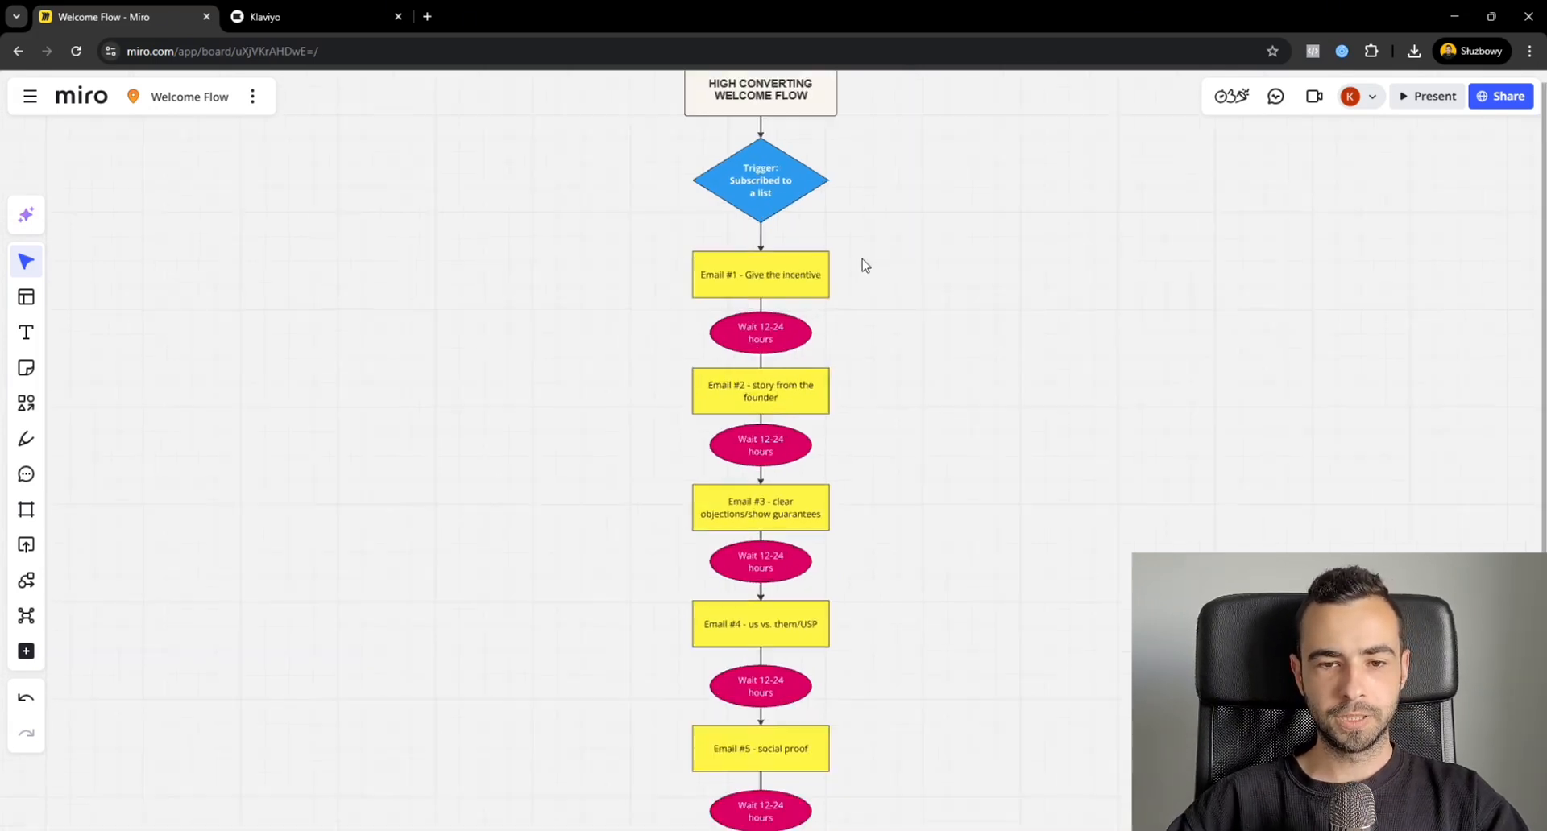
{"action": "left_click_drag", "start_coordinate": [995, 331], "coordinate": [1106, 342]}
{"action": "scroll", "coordinate": [1041, 326], "scroll_direction": "up", "scroll_amount": 2}
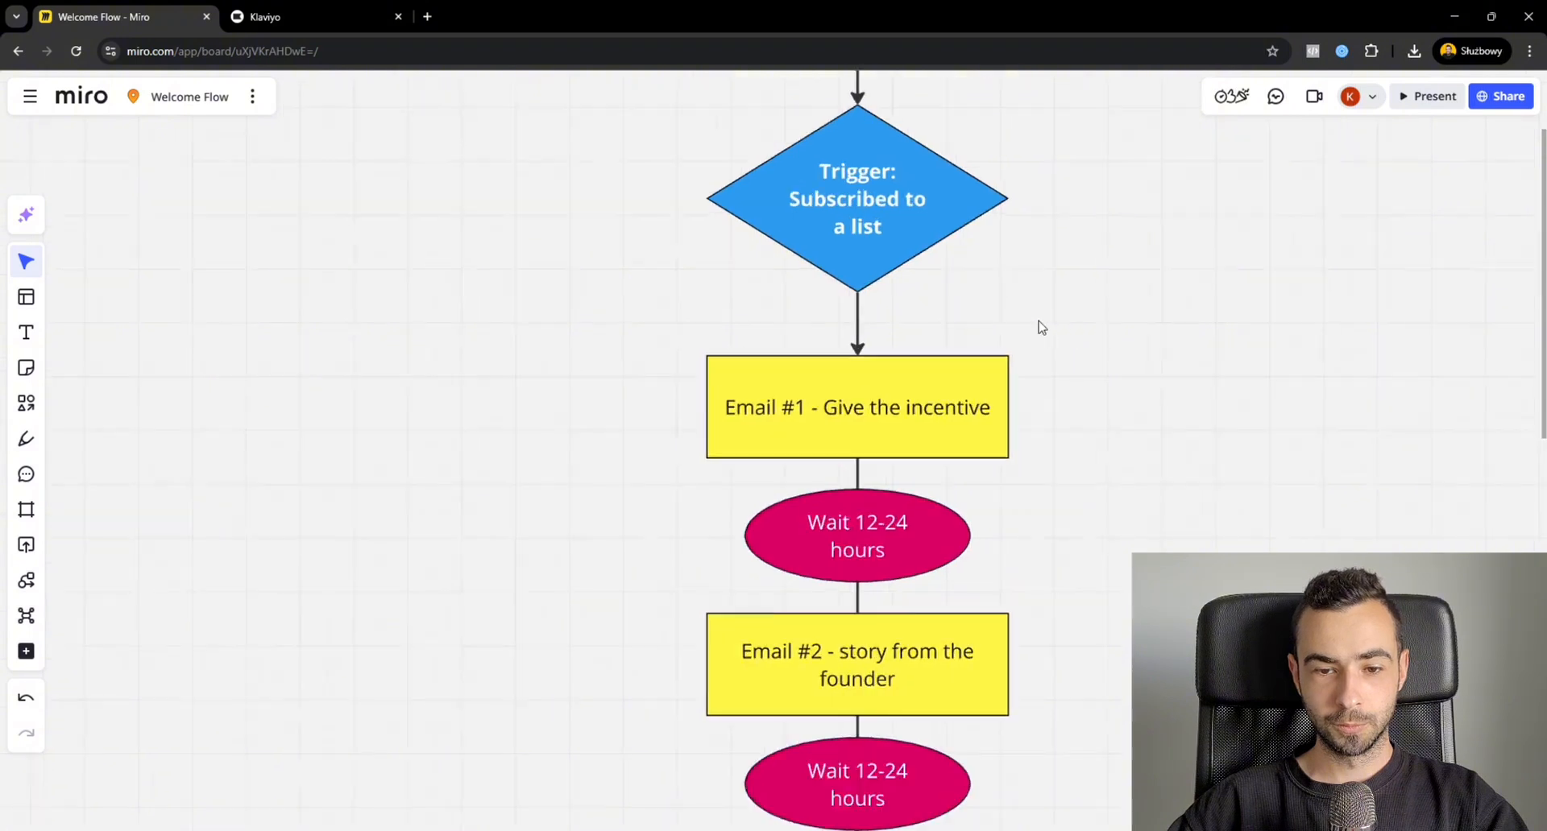
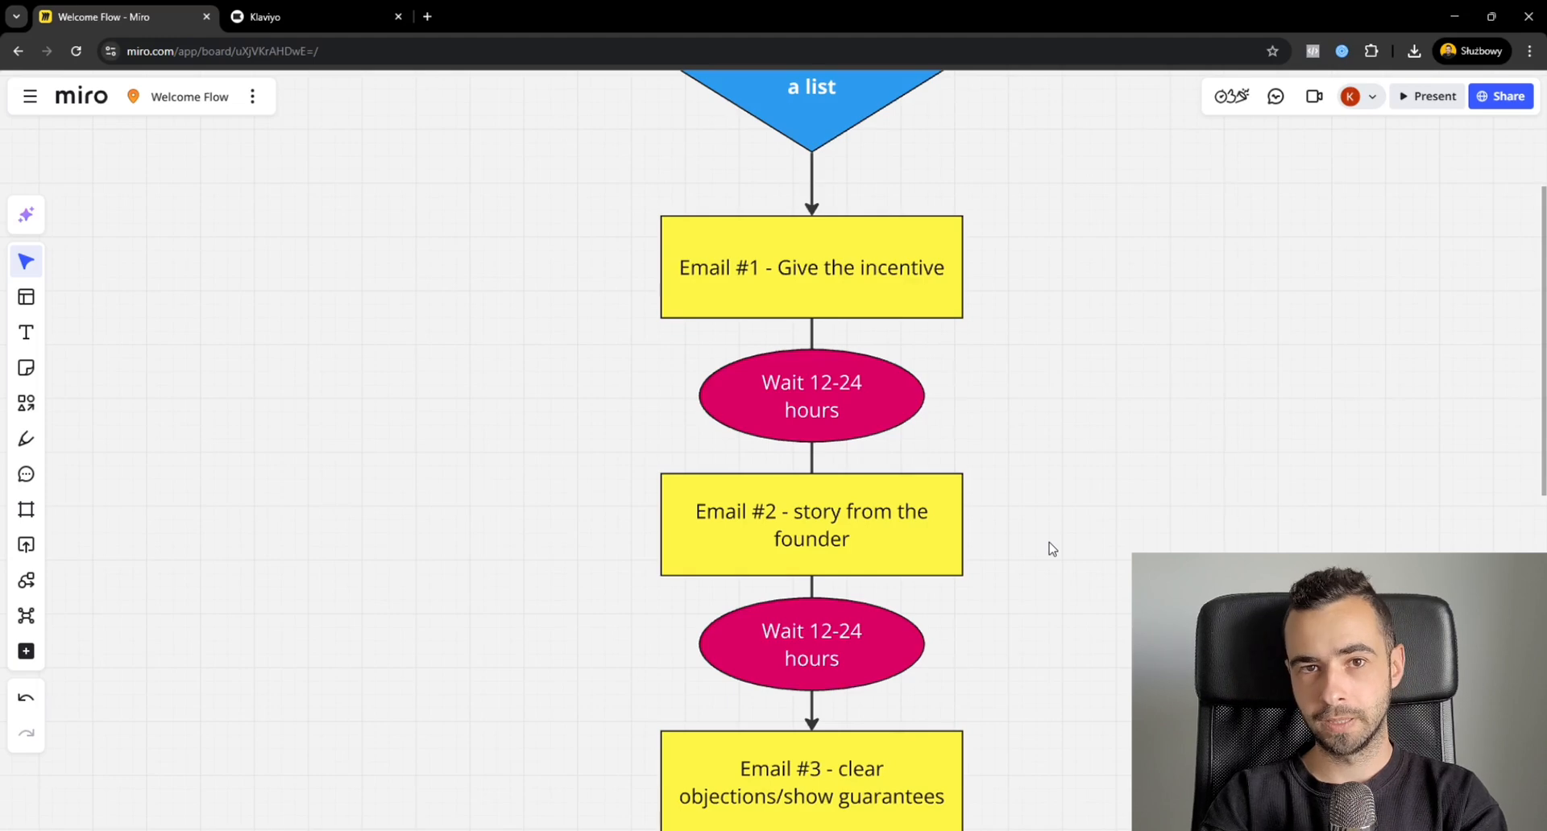
Examine the Email #2 box about the founder's story in the welcome flow diagram.
{"action": "left_click_drag", "start_coordinate": [1044, 559], "coordinate": [628, 504]}
{"action": "left_click", "coordinate": [630, 504]}
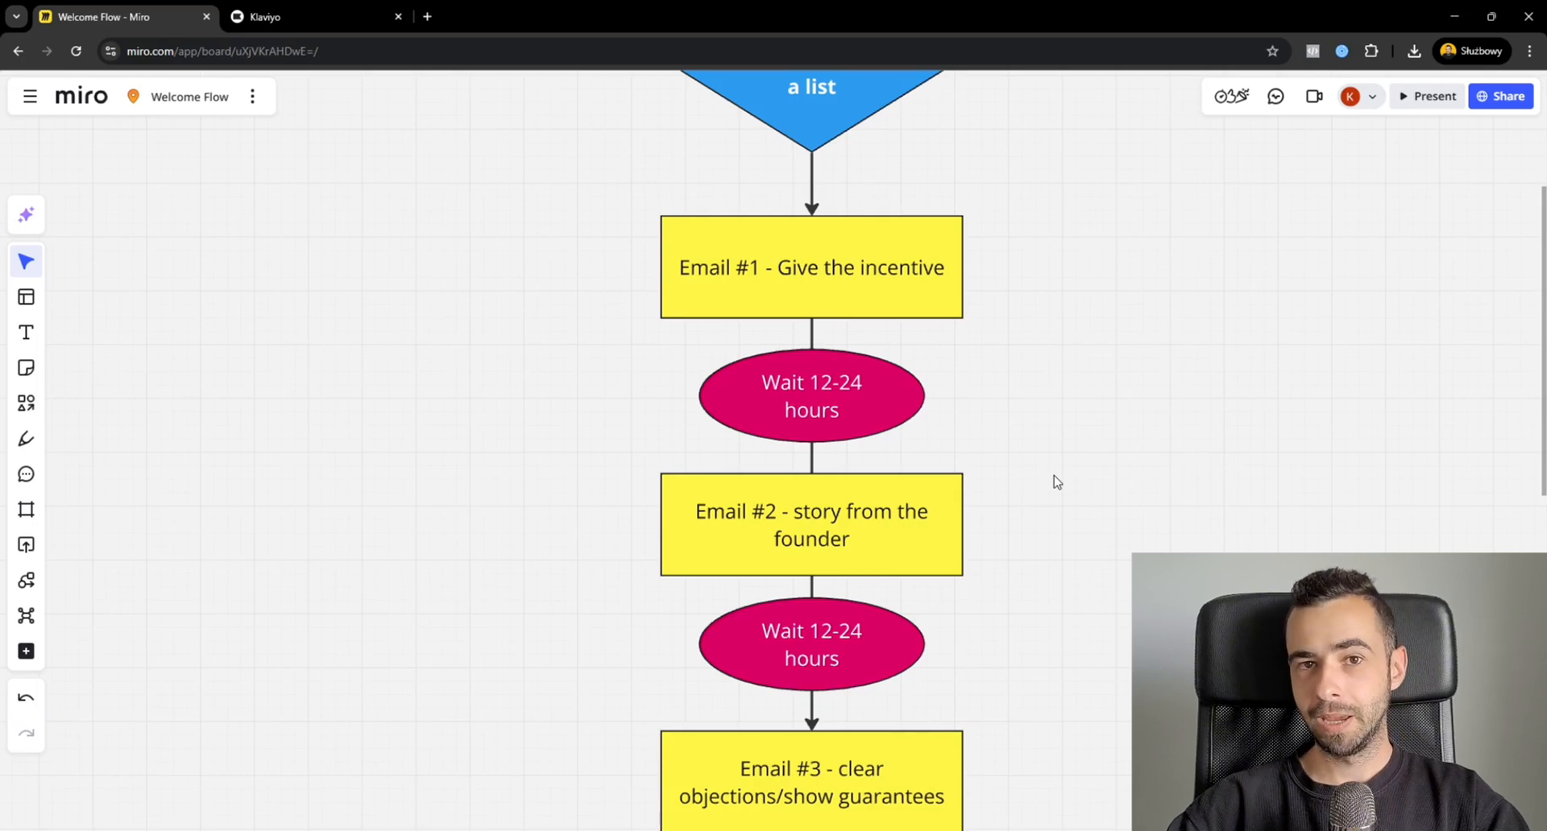
{"action": "left_click_drag", "start_coordinate": [1044, 489], "coordinate": [587, 552]}
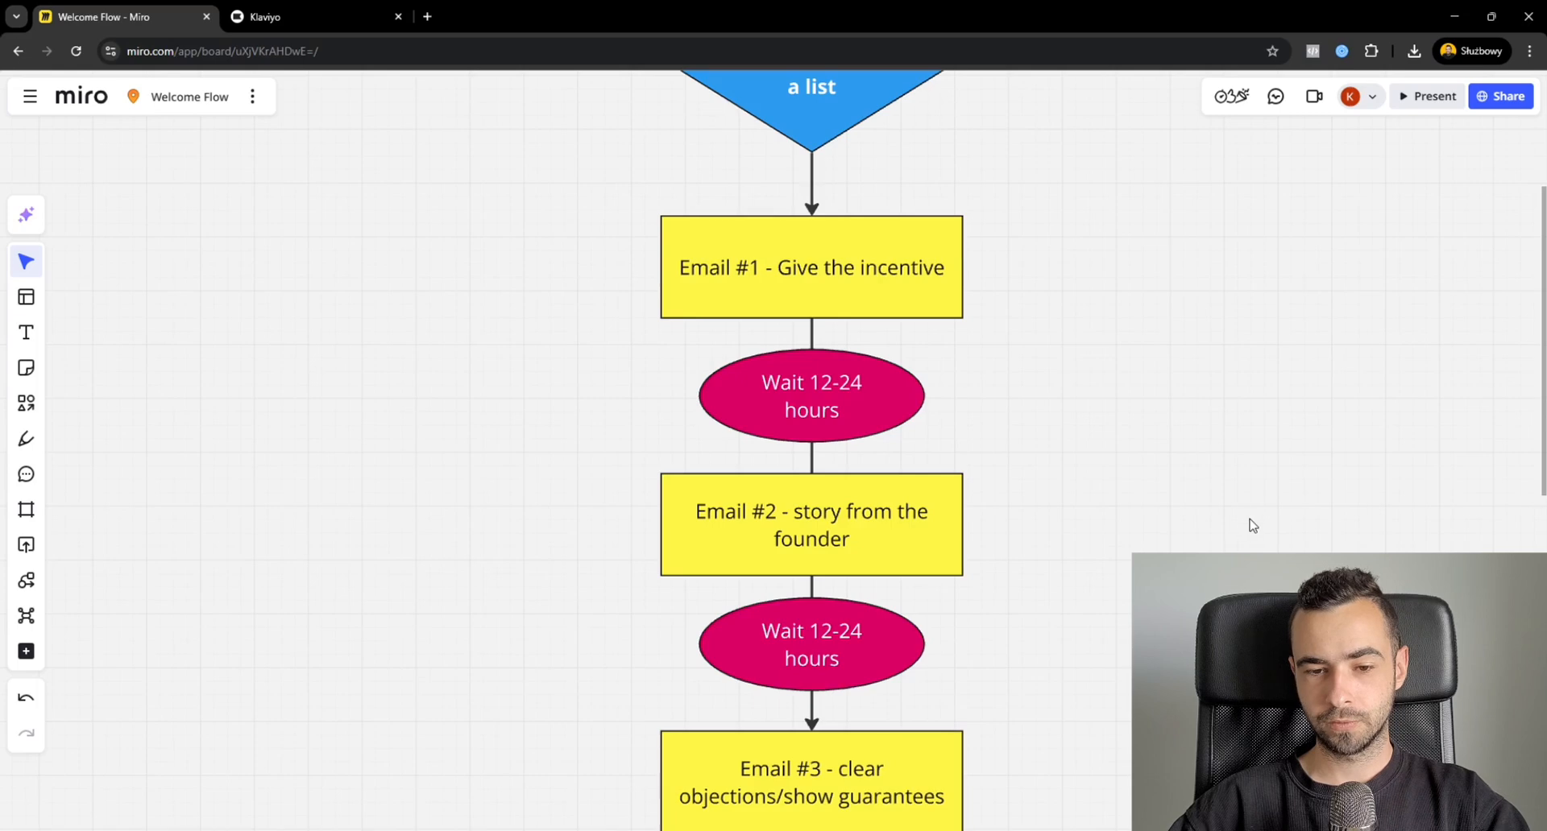
Examine the Email #3 box on clearing objections and showing guarantees, following the second wait.
{"action": "scroll", "coordinate": [1163, 541], "scroll_direction": "down", "scroll_amount": 10}
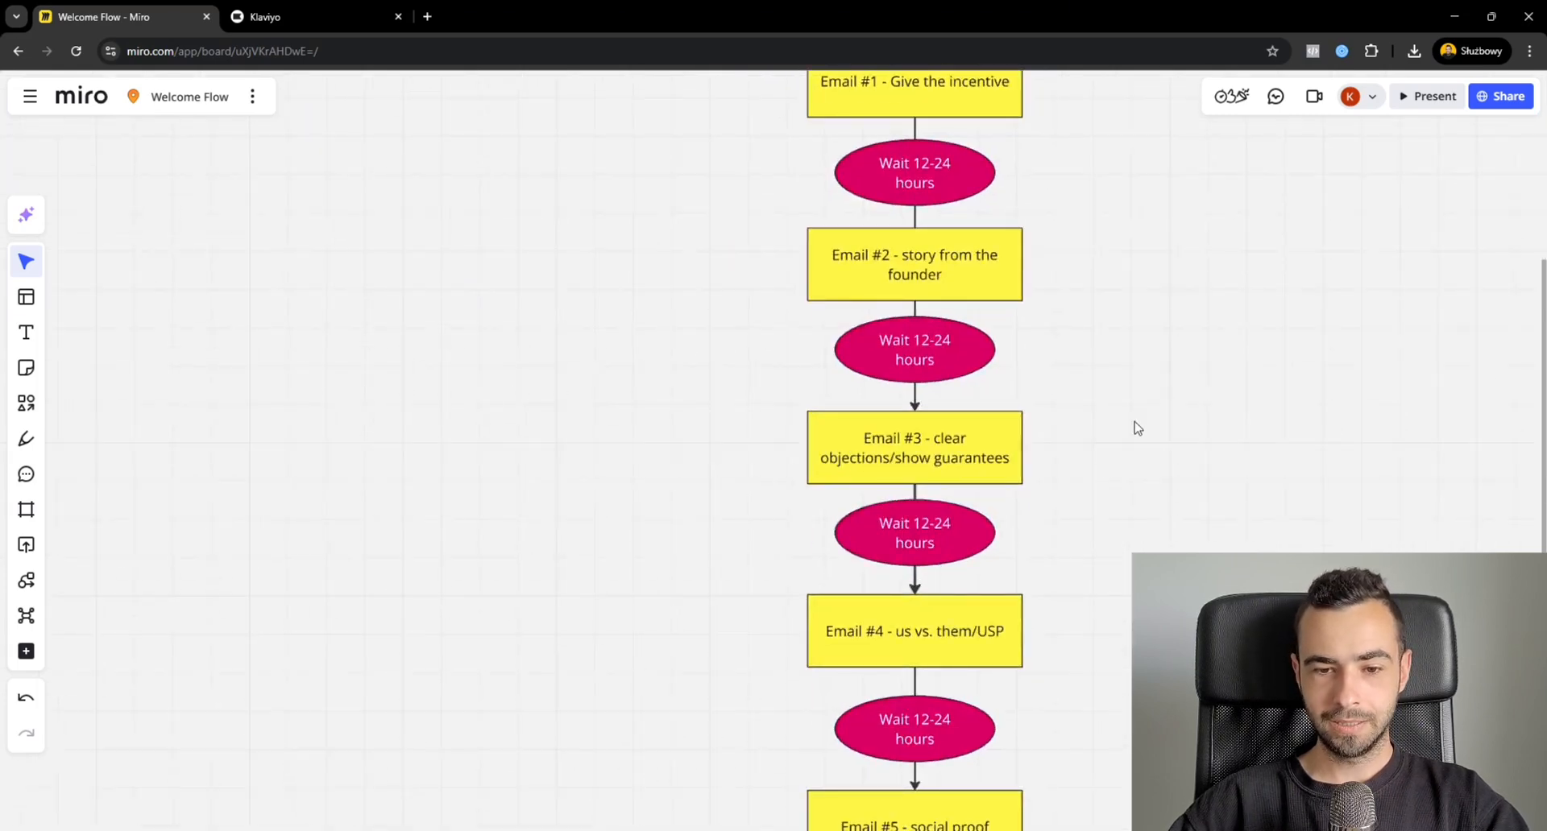
{"action": "scroll", "coordinate": [1090, 481], "scroll_direction": "up", "scroll_amount": 1}
{"action": "left_click_drag", "start_coordinate": [1084, 409], "coordinate": [579, 466]}
{"action": "left_click", "coordinate": [578, 465]}
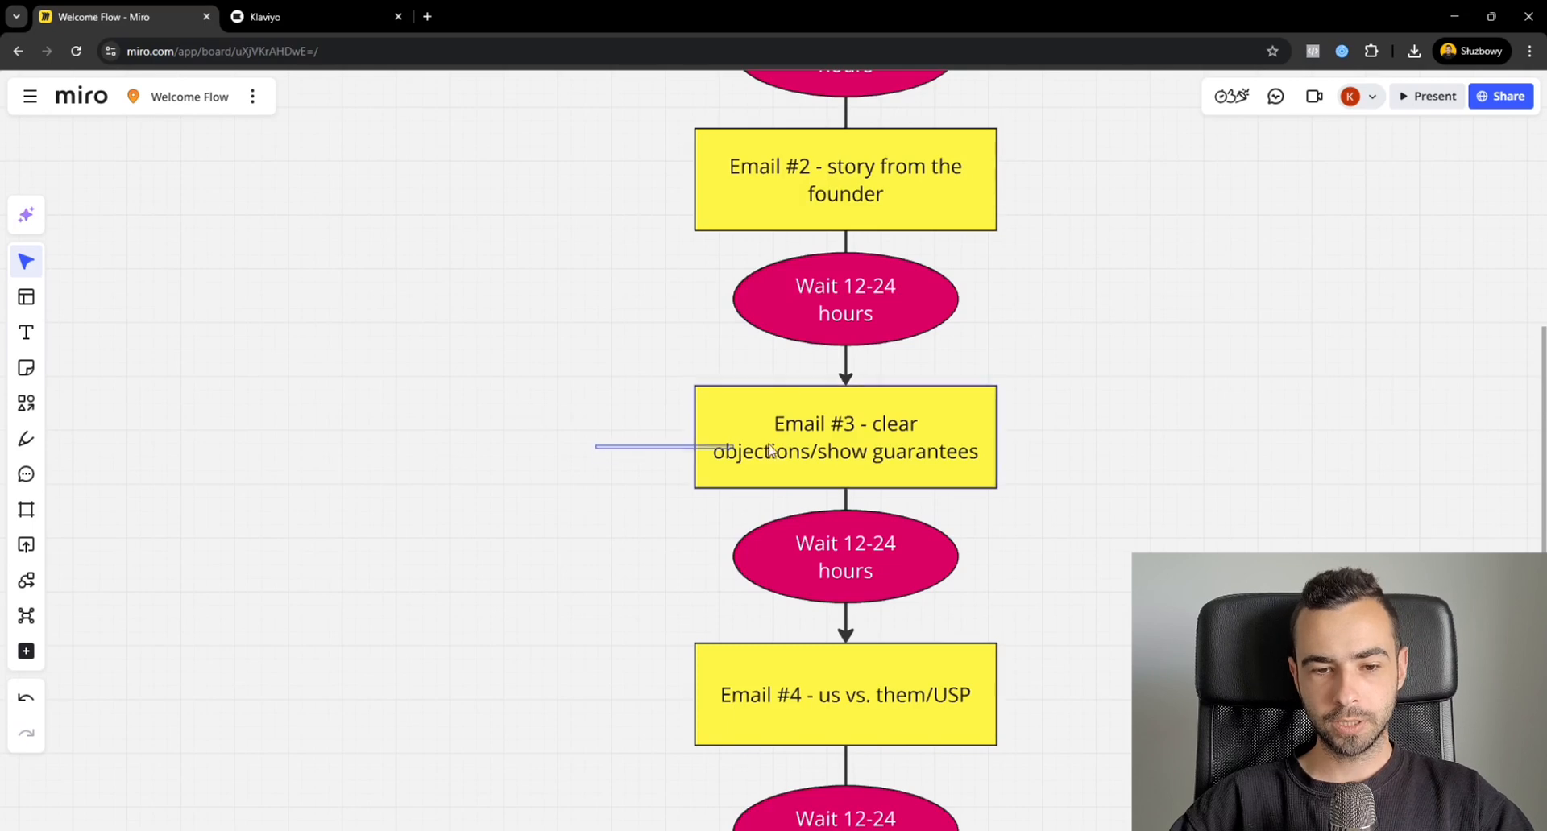
{"action": "left_click_drag", "start_coordinate": [770, 449], "coordinate": [1115, 418]}
{"action": "left_click", "coordinate": [1115, 431]}
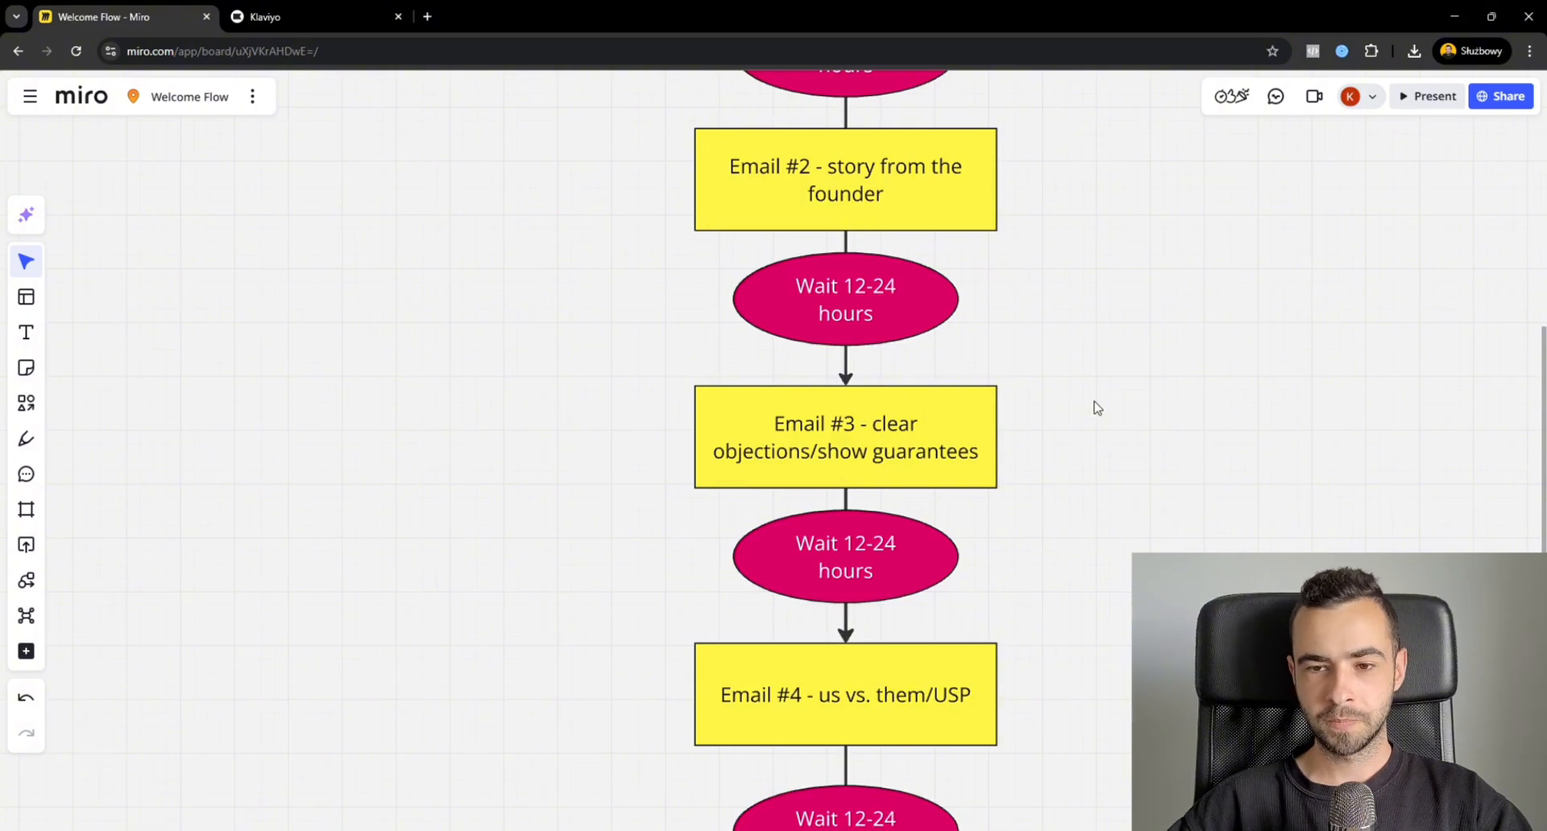
{"action": "left_click_drag", "start_coordinate": [1094, 401], "coordinate": [617, 475]}
{"action": "left_click", "coordinate": [614, 474]}
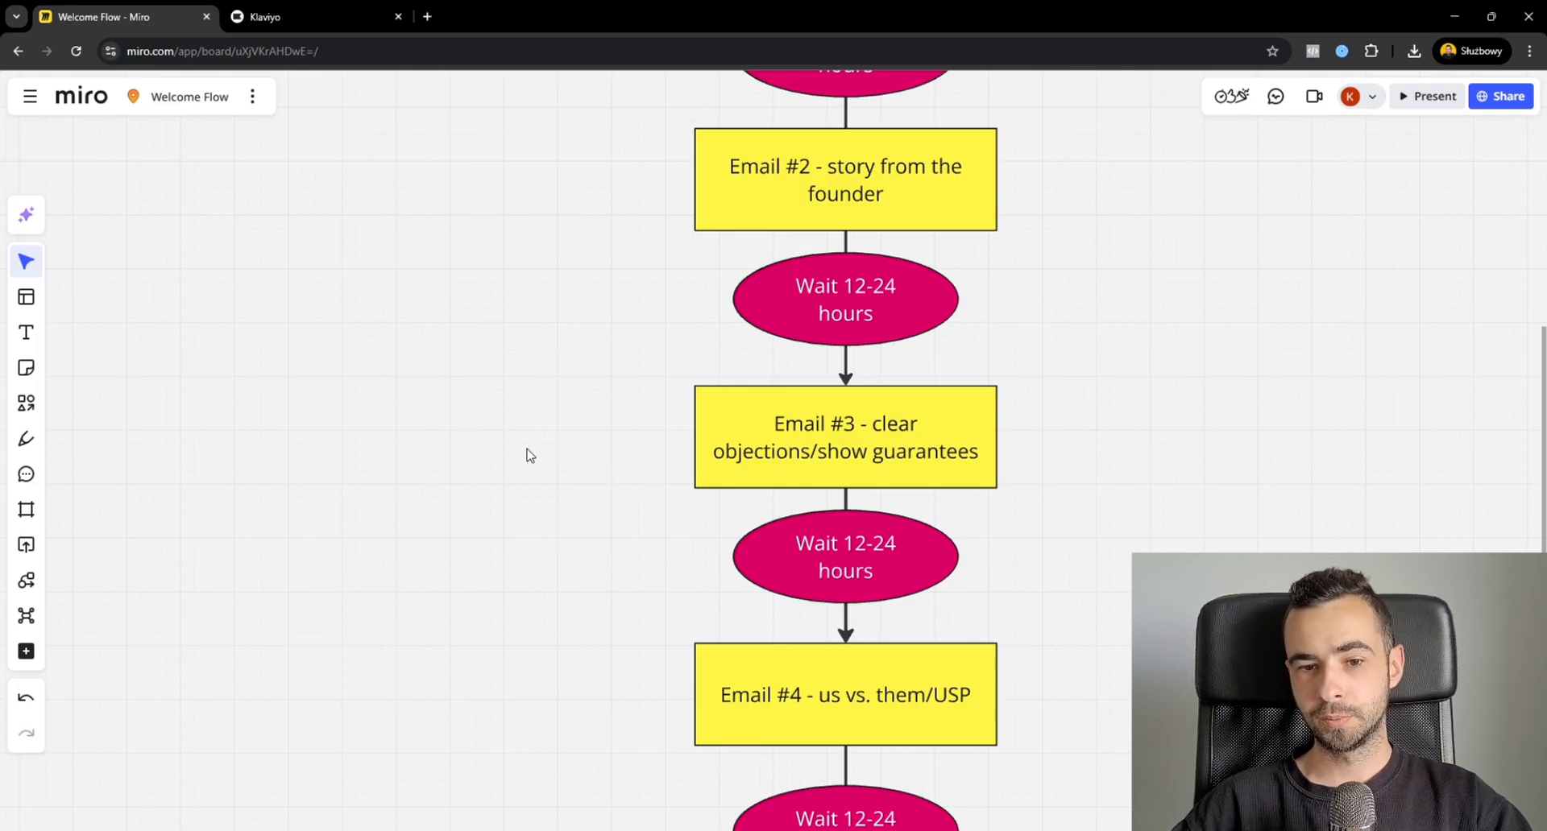
{"action": "left_click_drag", "start_coordinate": [539, 477], "coordinate": [1117, 409]}
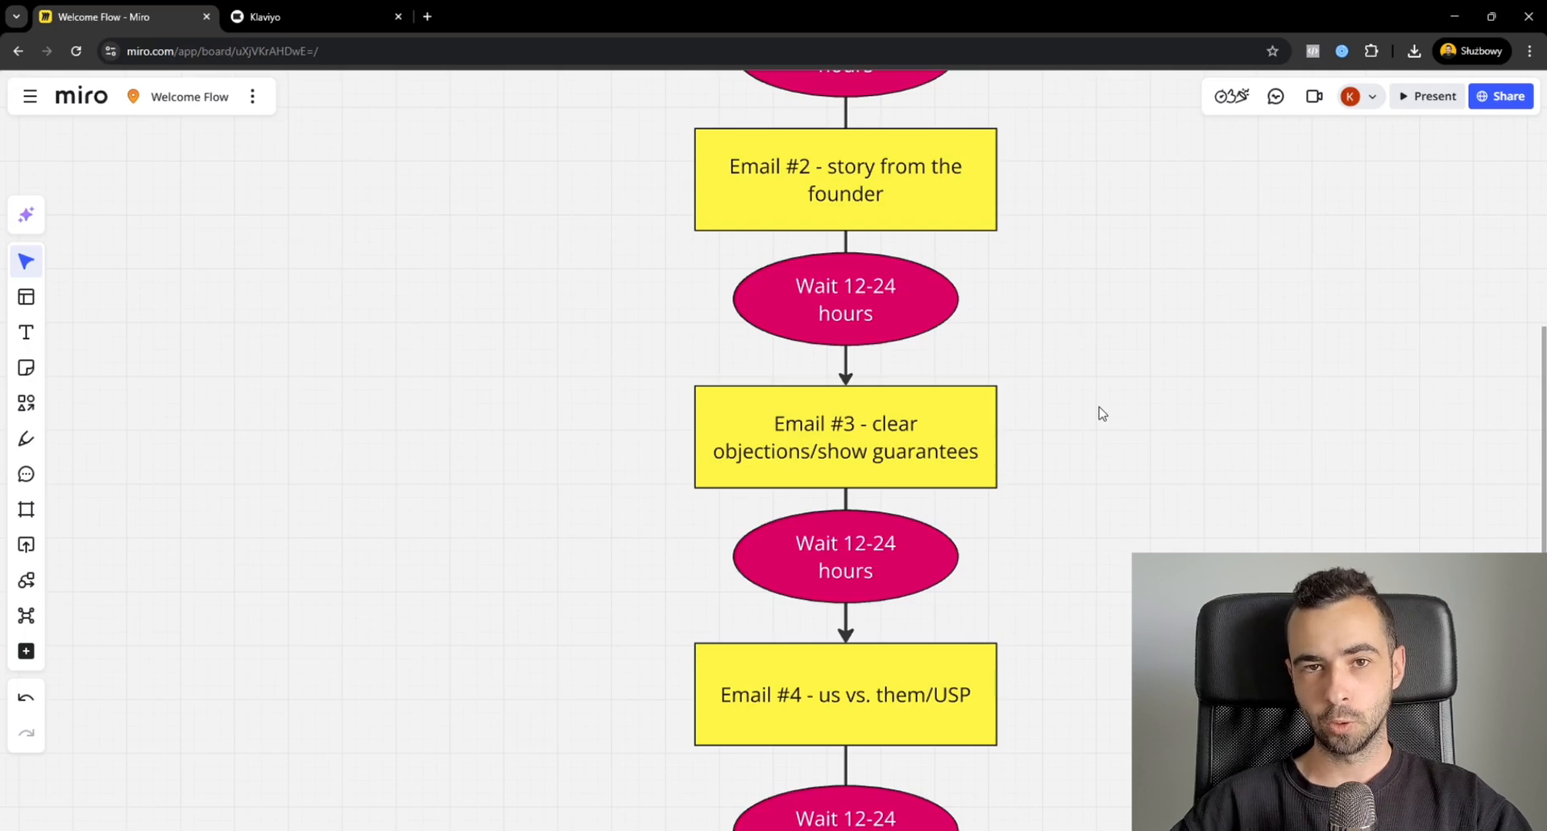
Examine the Email #4 "us vs. them/USP" box in the diagram.
{"action": "left_click_drag", "start_coordinate": [1073, 541], "coordinate": [1111, 401]}
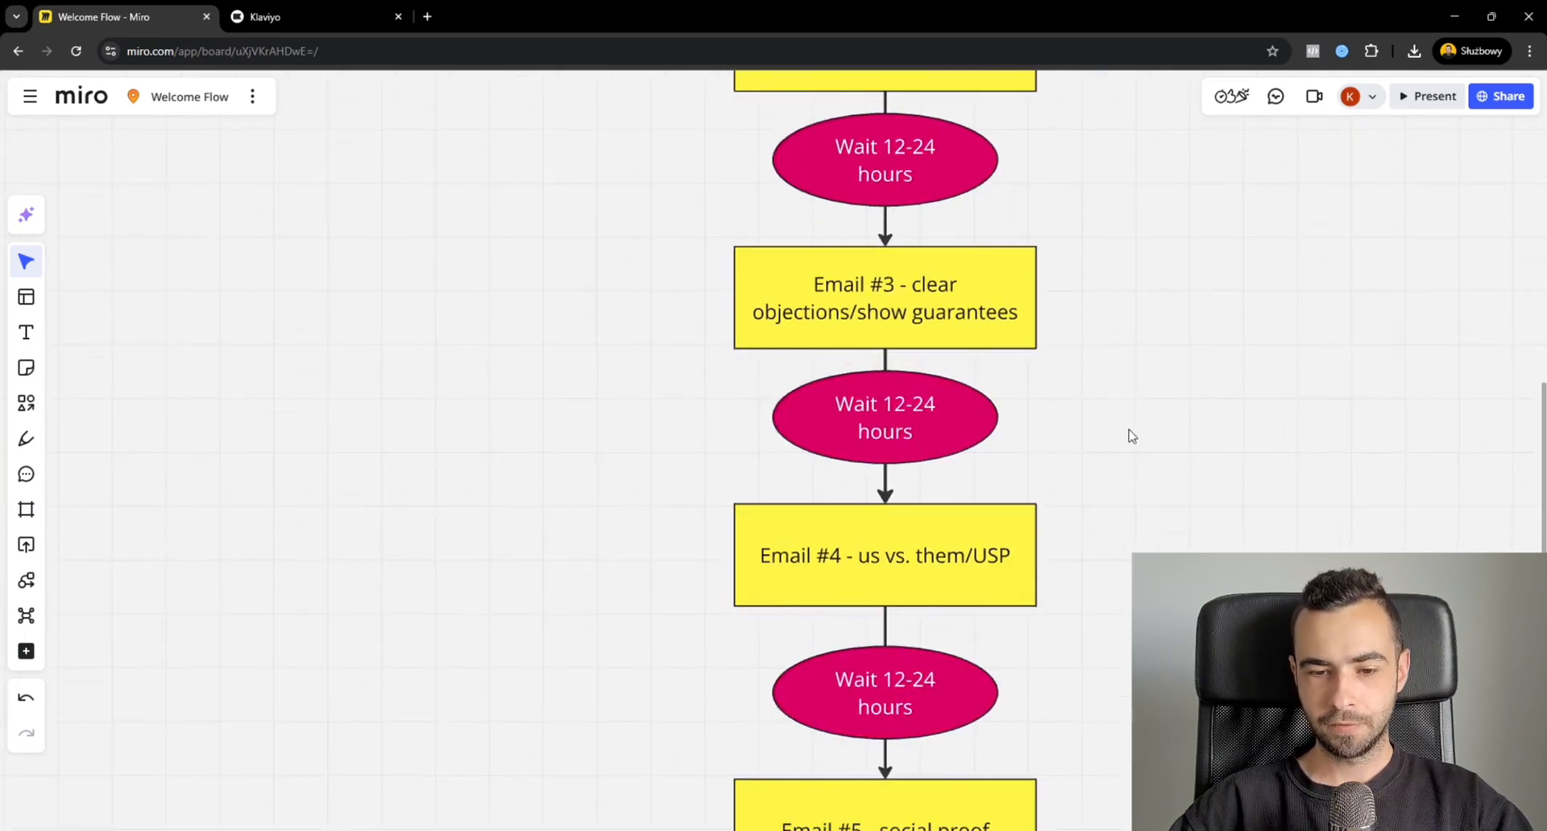
{"action": "left_click_drag", "start_coordinate": [1129, 544], "coordinate": [625, 459]}
{"action": "left_click", "coordinate": [627, 517]}
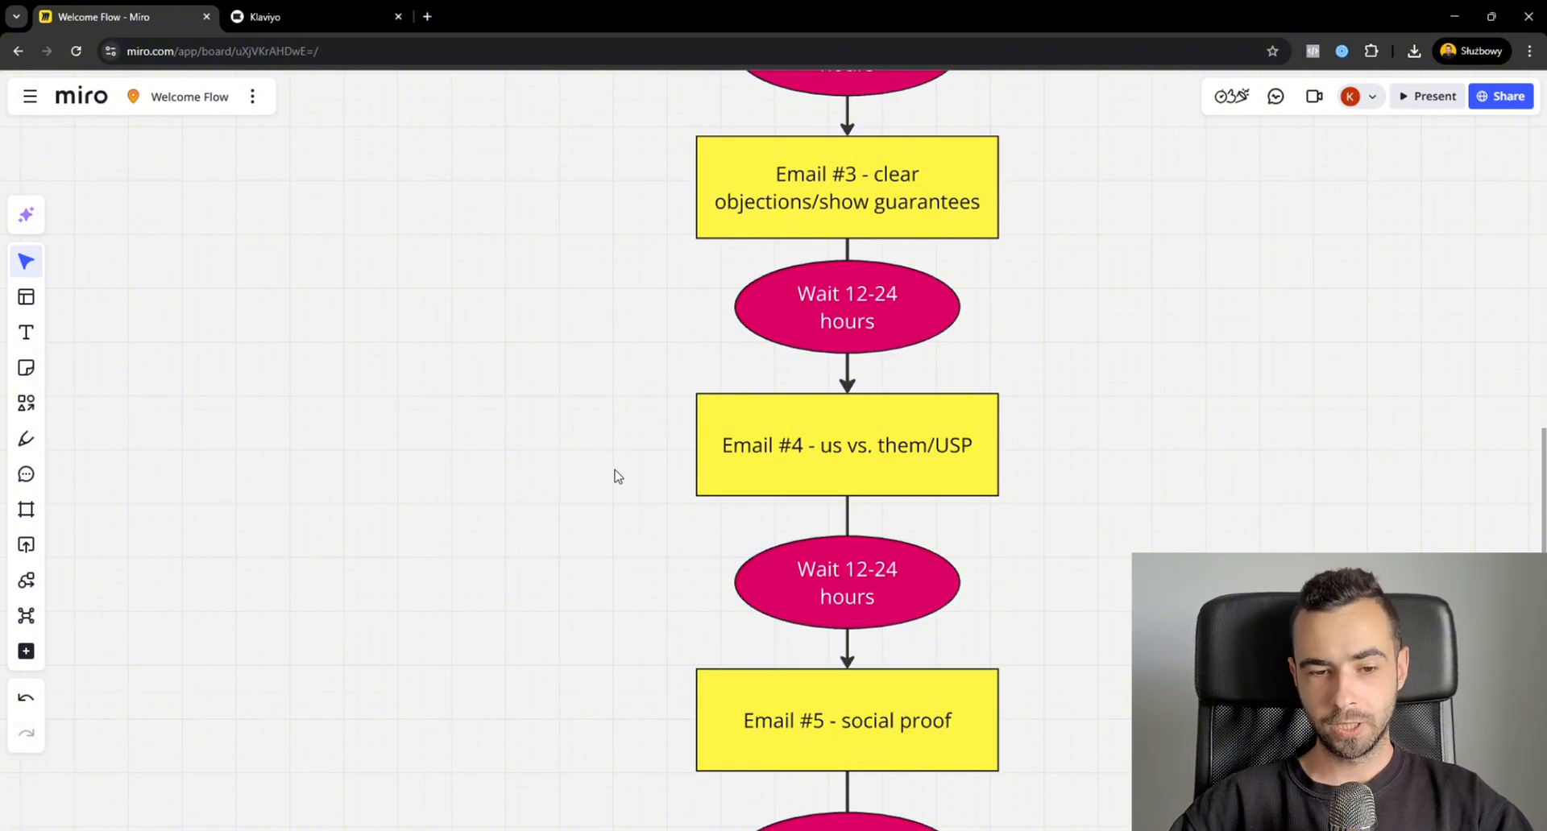
{"action": "left_click_drag", "start_coordinate": [613, 472], "coordinate": [1046, 399]}
{"action": "scroll", "coordinate": [1046, 401], "scroll_direction": "down", "scroll_amount": 1}
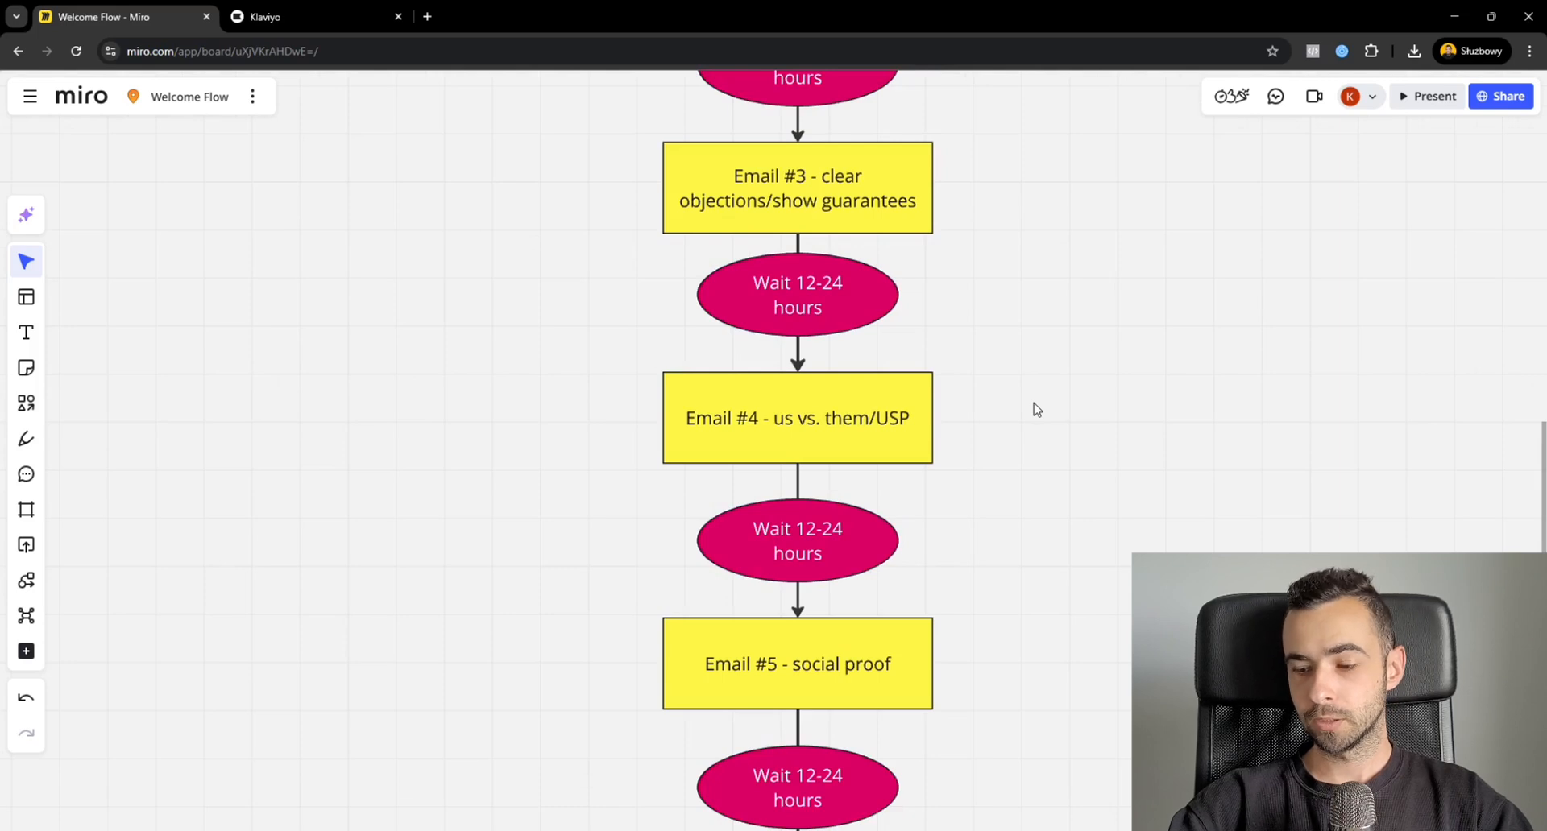
{"action": "left_click_drag", "start_coordinate": [1025, 402], "coordinate": [568, 435]}
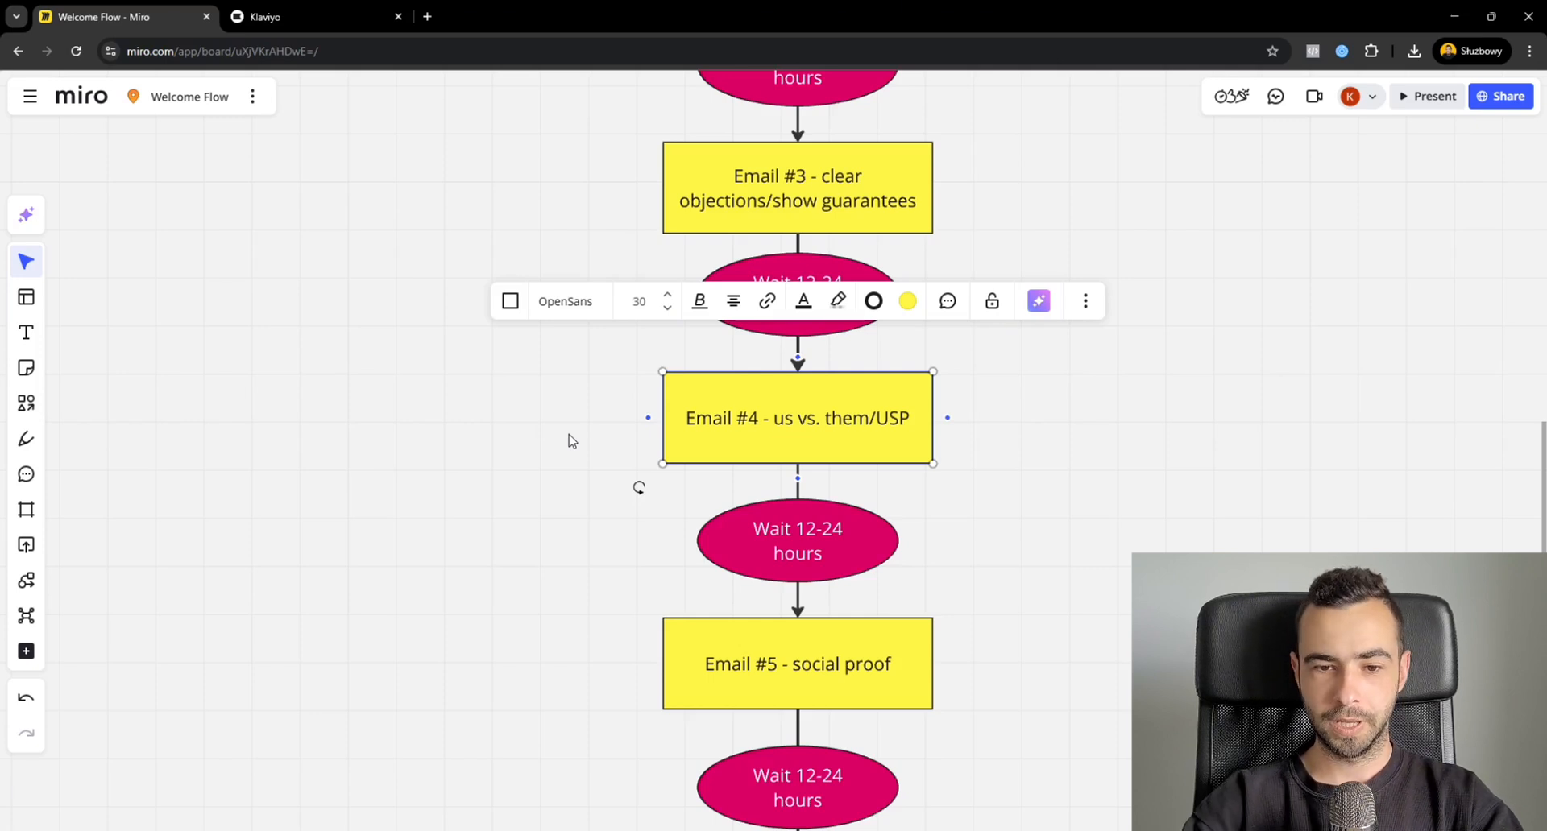
Examine the Email #5 social proof box, looking back at the Email #2 founder story for comparison.
{"action": "left_click_drag", "start_coordinate": [1108, 580], "coordinate": [1169, 483]}
{"action": "left_click_drag", "start_coordinate": [1021, 513], "coordinate": [627, 579]}
{"action": "left_click_drag", "start_coordinate": [1220, 570], "coordinate": [1195, 517]}
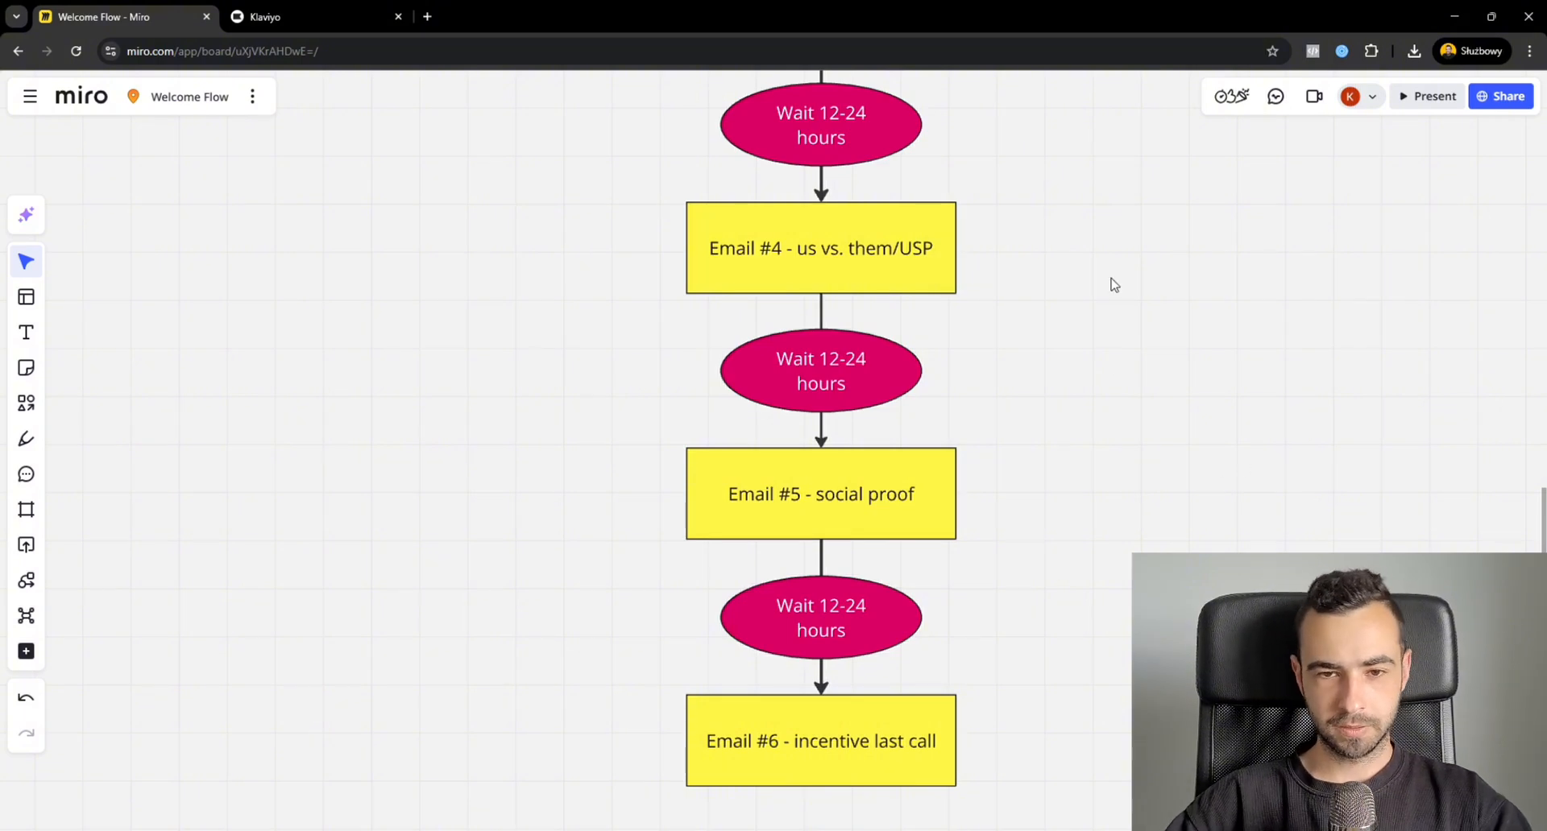
{"action": "scroll", "coordinate": [1098, 315], "scroll_direction": "up", "scroll_amount": 5}
{"action": "left_click_drag", "start_coordinate": [1071, 271], "coordinate": [635, 379]}
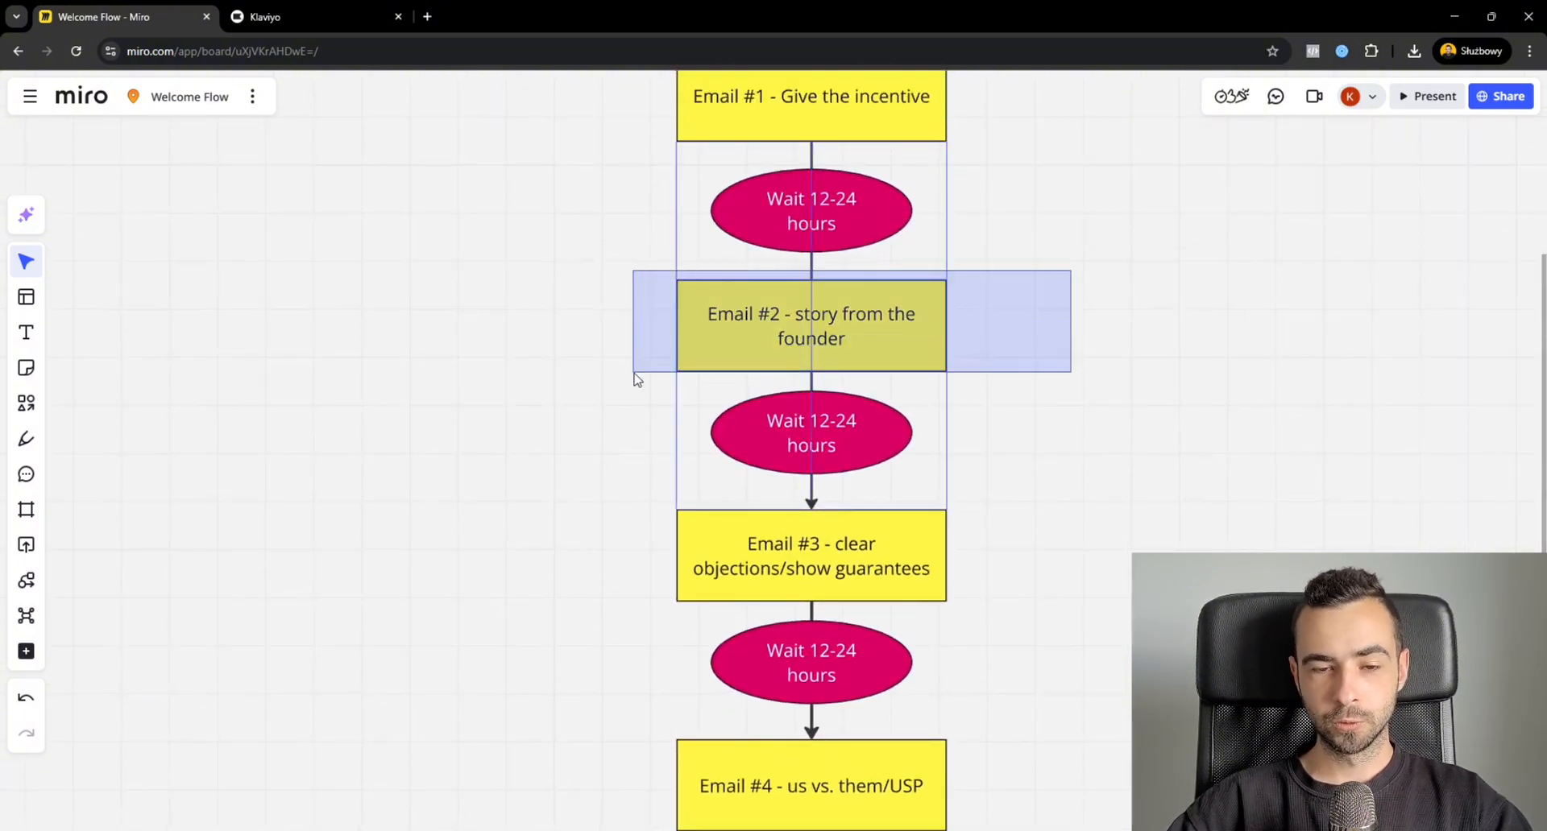
{"action": "scroll", "coordinate": [1112, 459], "scroll_direction": "down", "scroll_amount": 5}
{"action": "scroll", "coordinate": [1160, 379], "scroll_direction": "down", "scroll_amount": 4}
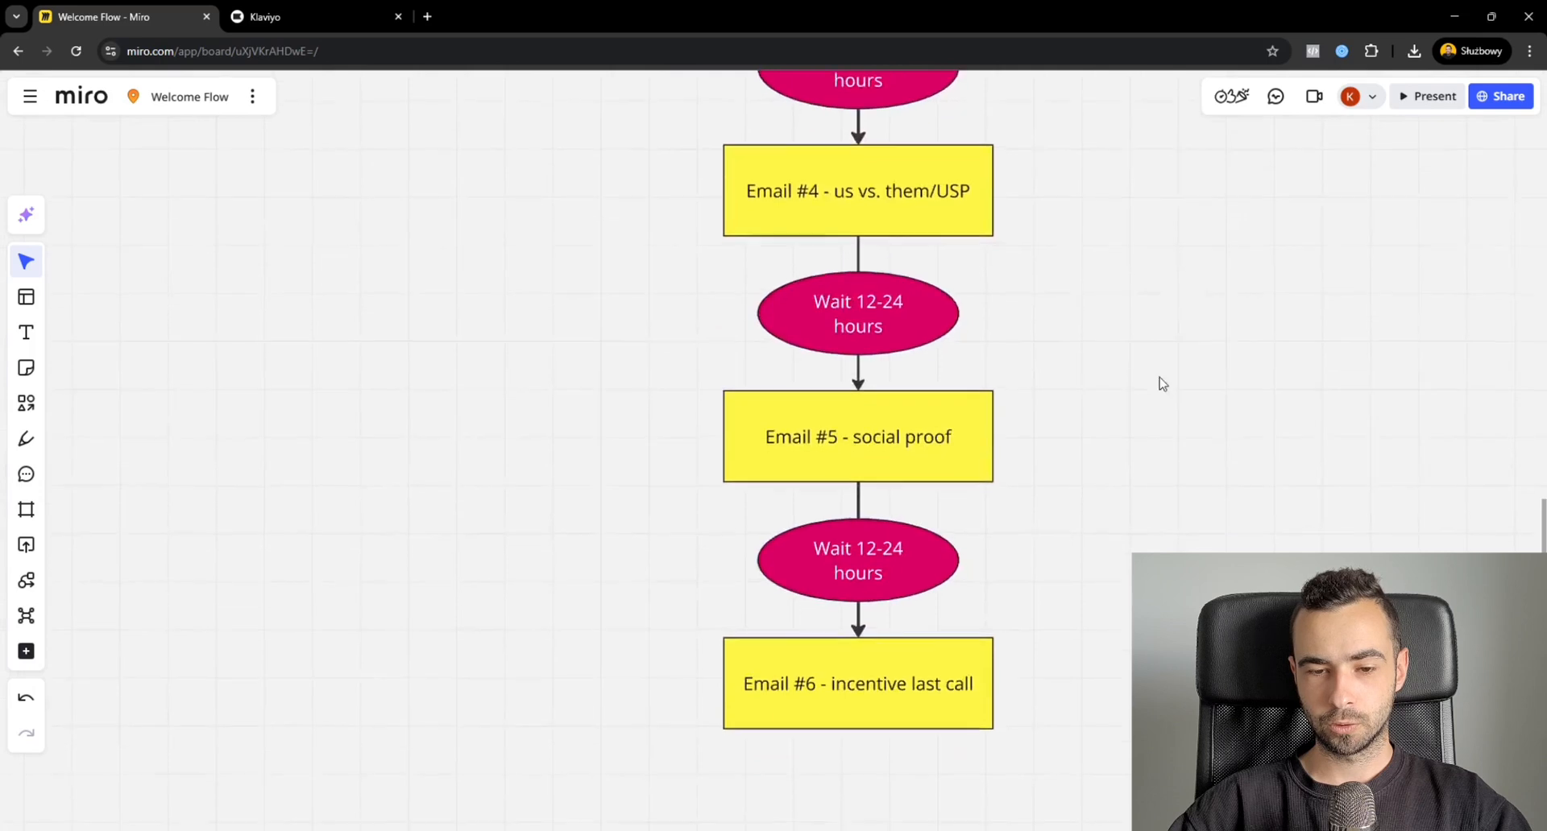
{"action": "scroll", "coordinate": [1133, 366], "scroll_direction": "right", "scroll_amount": 1}
{"action": "left_click_drag", "start_coordinate": [1067, 411], "coordinate": [543, 327]}
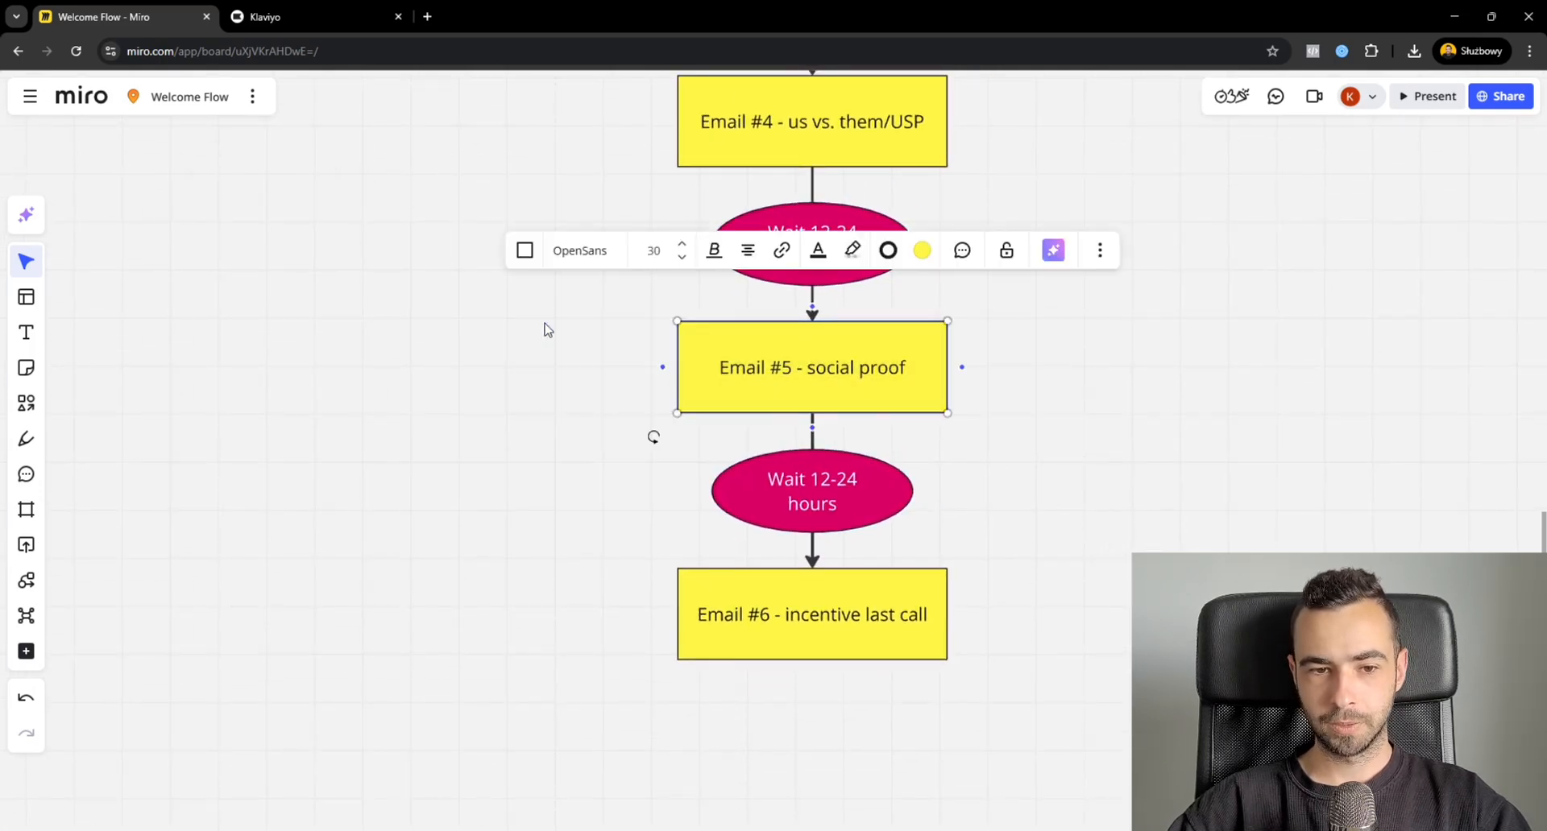
{"action": "left_click", "coordinate": [556, 330]}
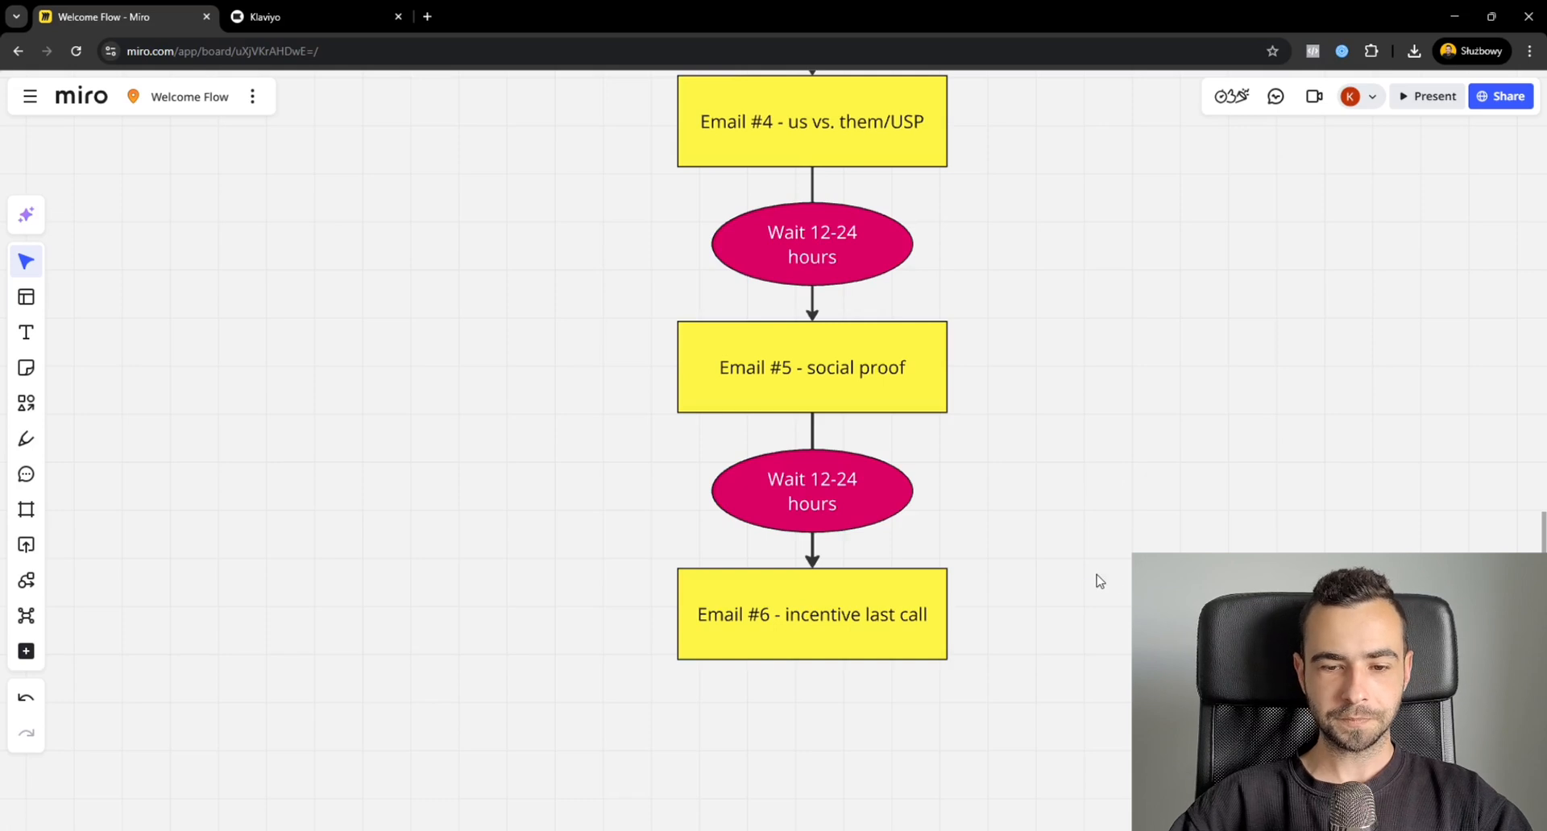
Examine the Email #6 "incentive last call" box at the end of the diagram.
{"action": "left_click_drag", "start_coordinate": [1108, 574], "coordinate": [506, 696]}
{"action": "left_click", "coordinate": [515, 714]}
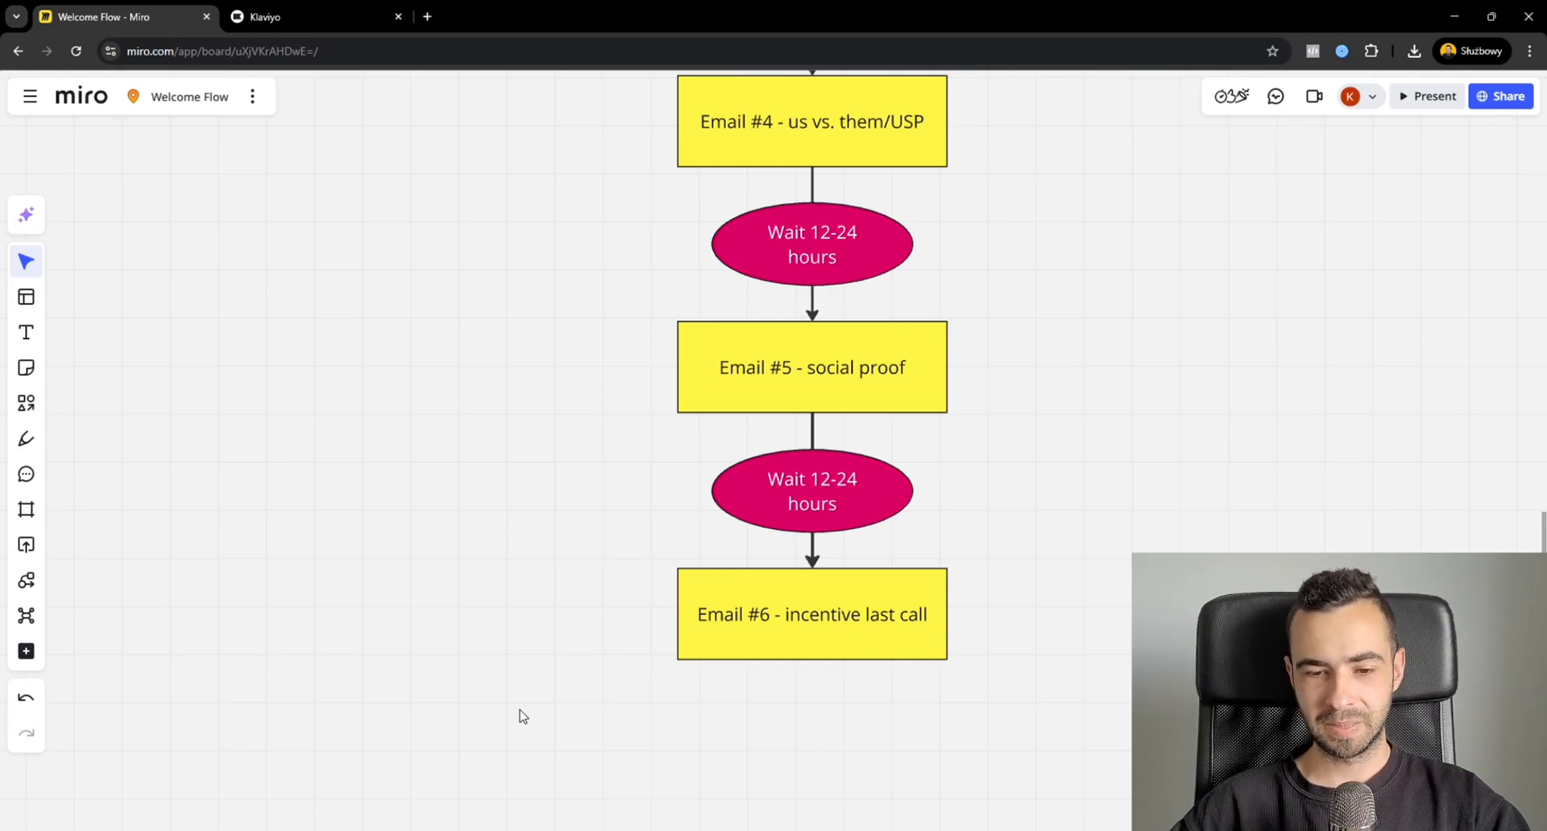
{"action": "left_click_drag", "start_coordinate": [516, 697], "coordinate": [1130, 574]}
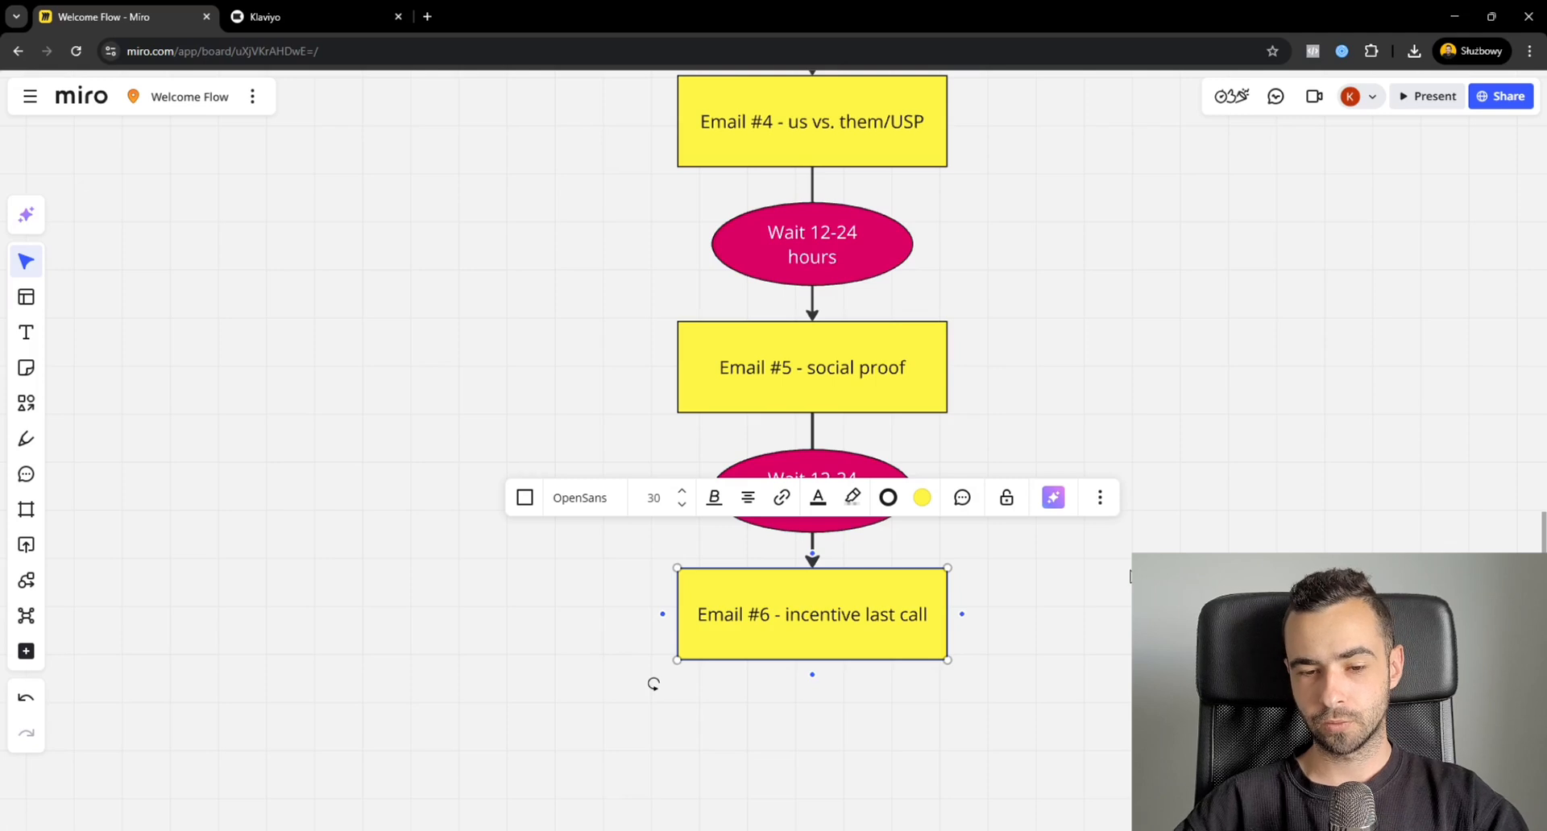
{"action": "left_click_drag", "start_coordinate": [1068, 585], "coordinate": [1152, 569]}
{"action": "left_click", "coordinate": [653, 684]}
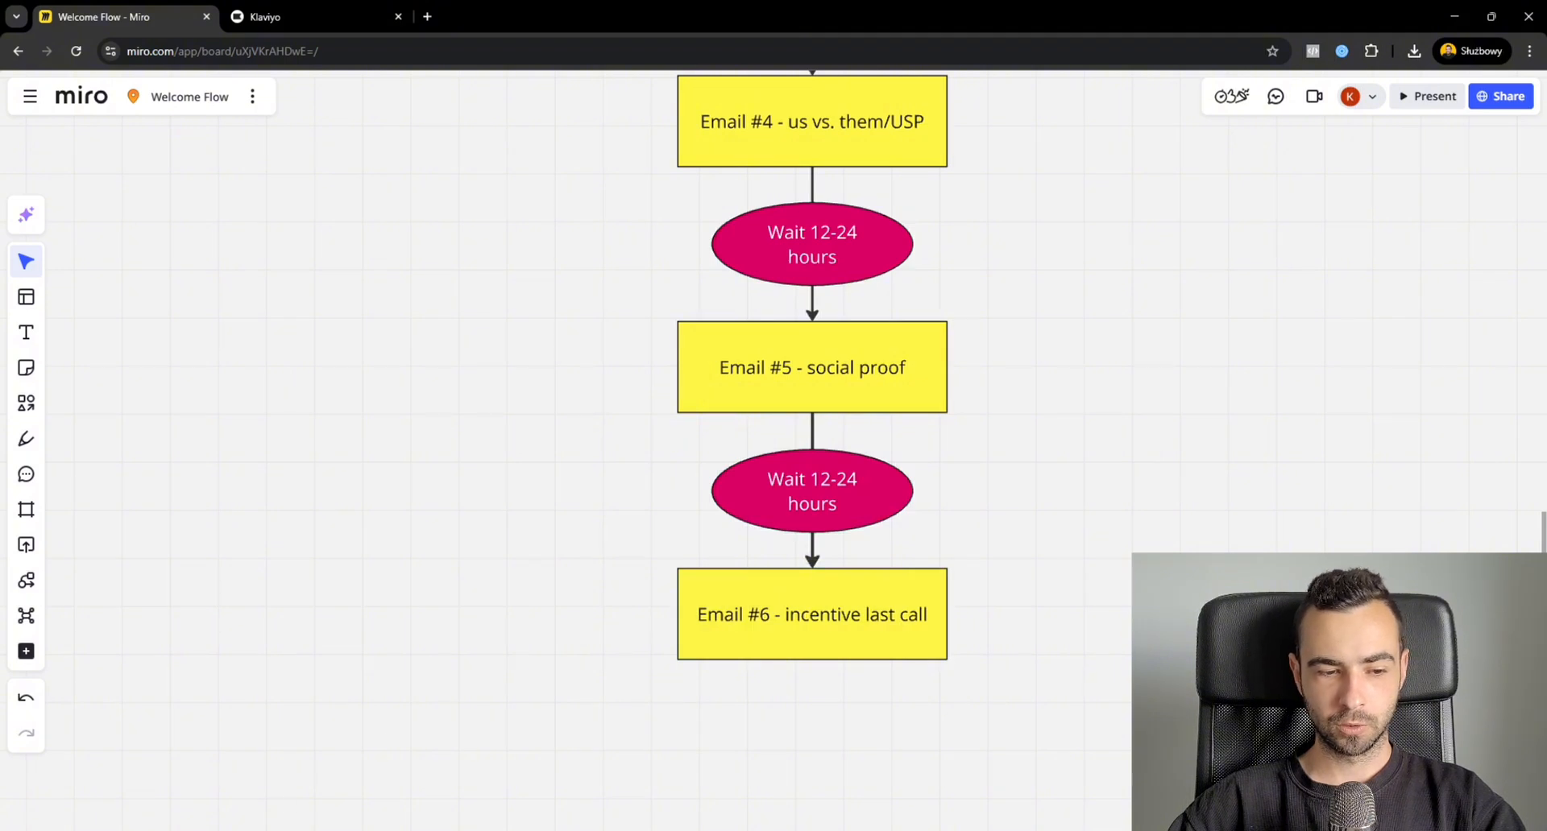
{"action": "left_click_drag", "start_coordinate": [1092, 493], "coordinate": [1104, 453]}
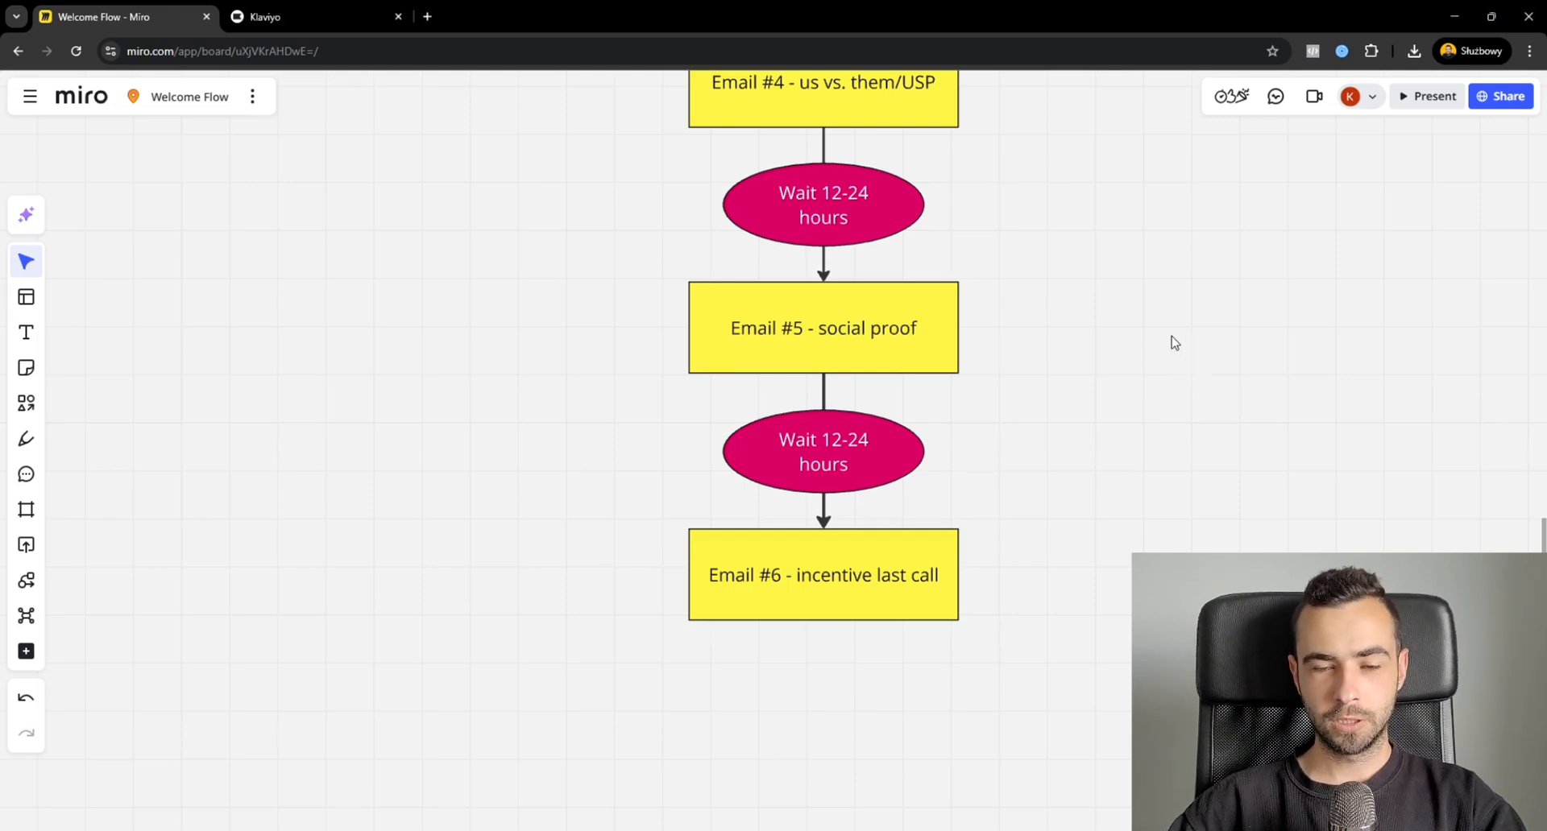
Review the whole welcome flow diagram at once, from the title and trigger down to Email #6.
{"action": "scroll", "coordinate": [1020, 427], "scroll_direction": "down", "scroll_amount": 5}
{"action": "left_click_drag", "start_coordinate": [1005, 387], "coordinate": [912, 441]}
{"action": "scroll", "coordinate": [978, 450], "scroll_direction": "down", "scroll_amount": 2}
{"action": "scroll", "coordinate": [943, 425], "scroll_direction": "up", "scroll_amount": 1}
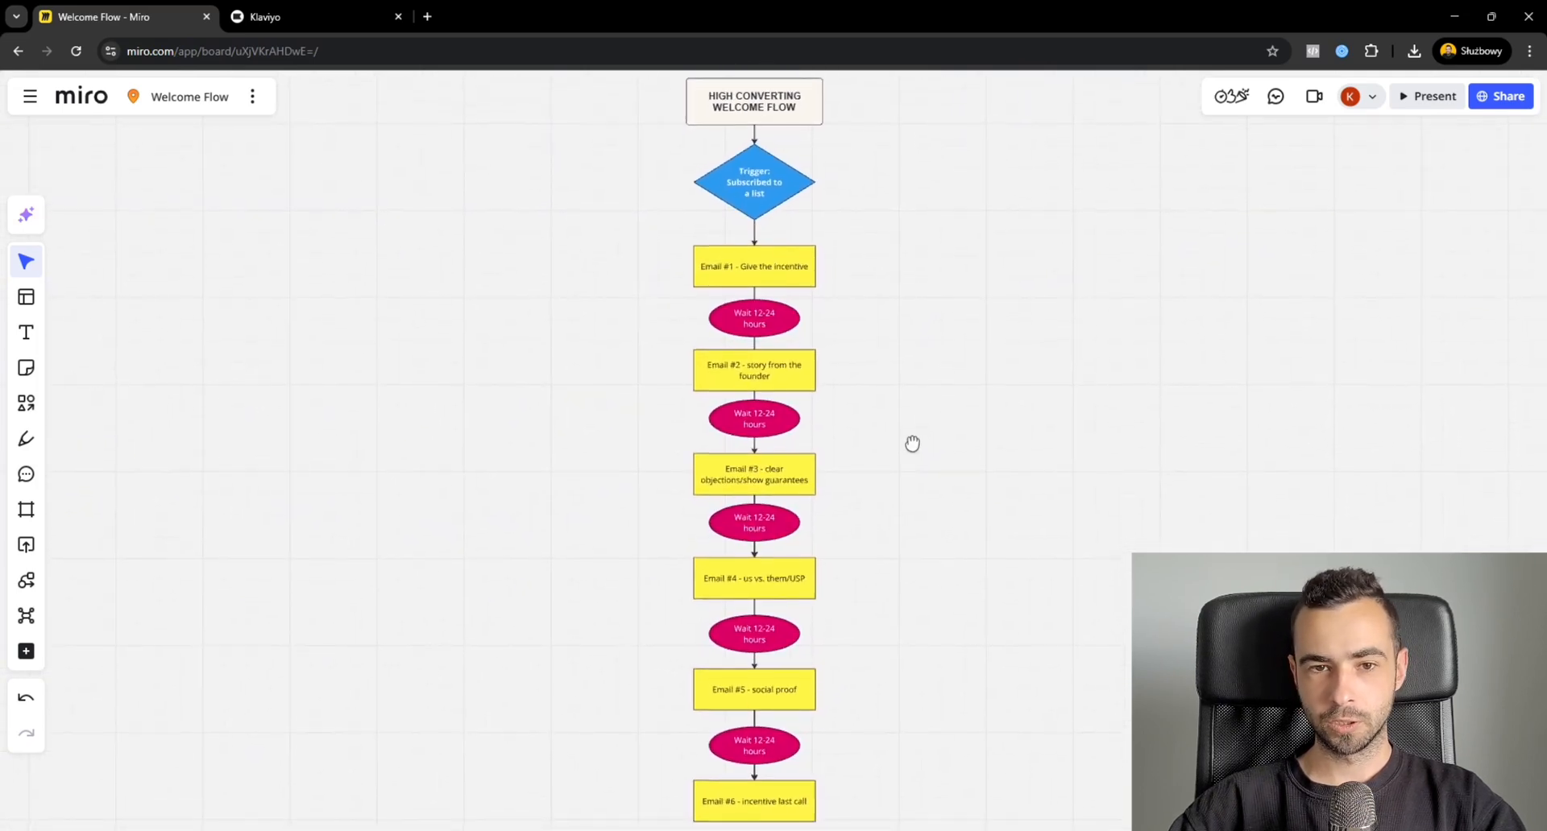